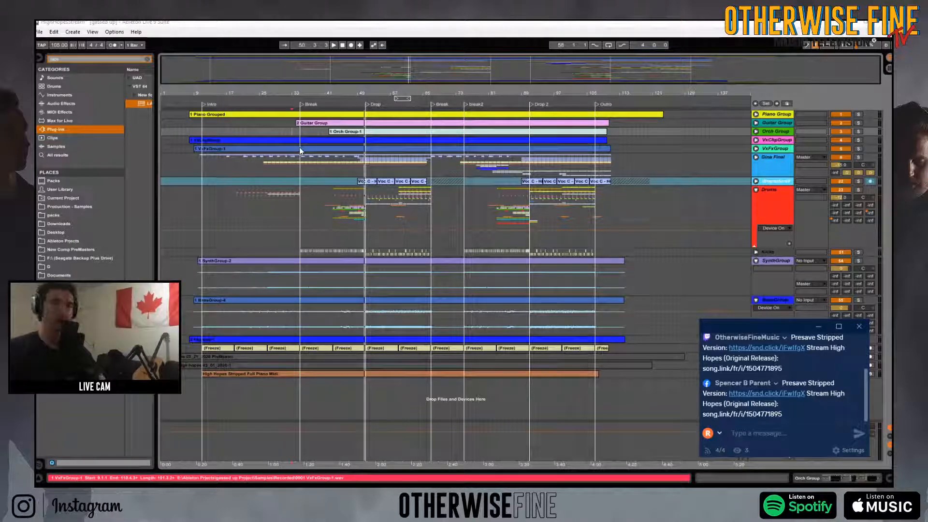
- Unfold the Piano Group track in the arrangement to examine its waveform and gain automation
left_click(300, 147)
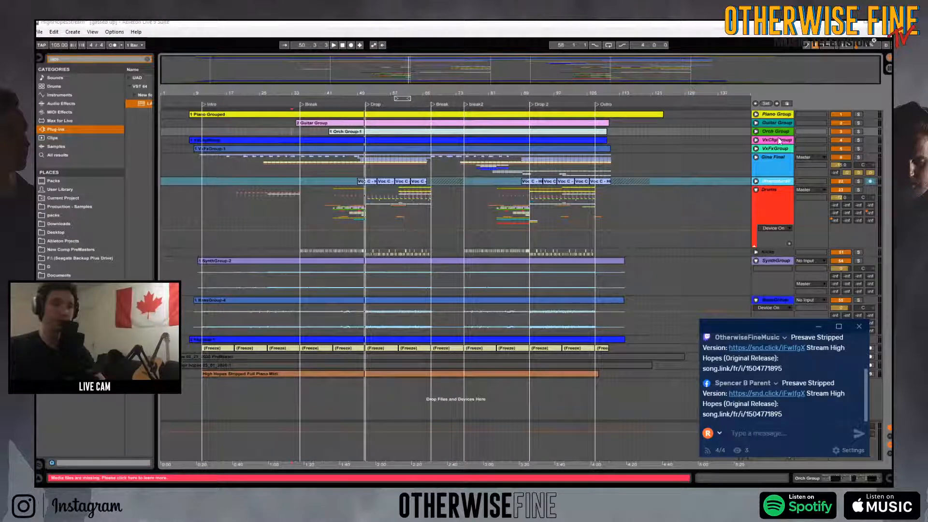
left_click(756, 115)
left_click(756, 115)
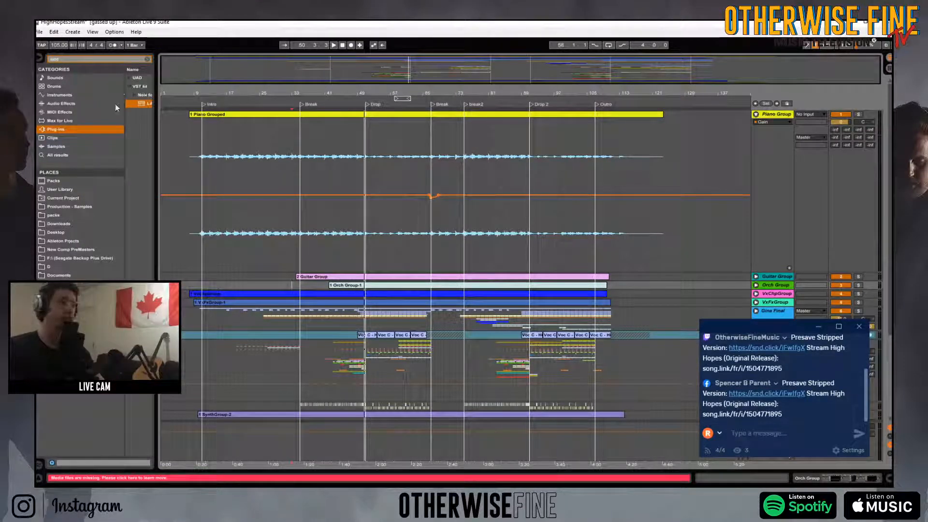
- Solo the Piano Group and play it from bar 10, just before the intro
left_click(215, 164)
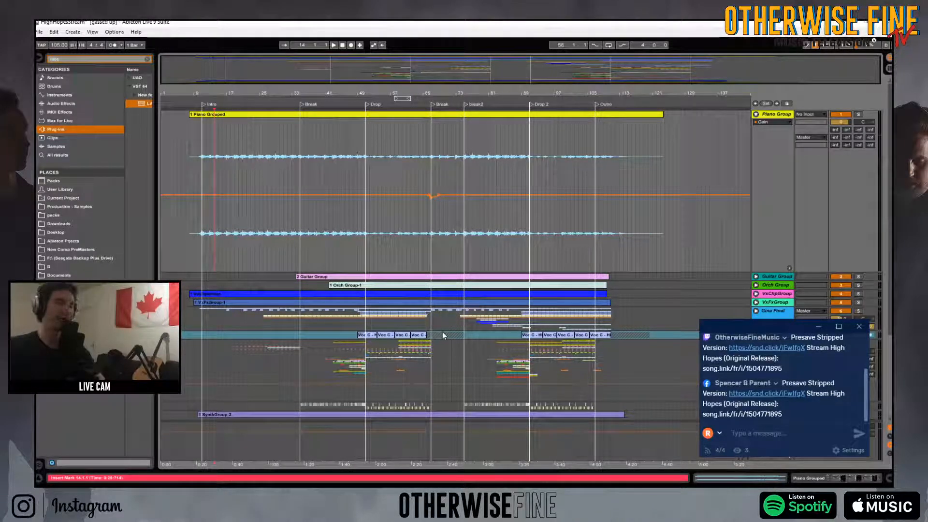
left_click_drag(205, 94, 253, 192)
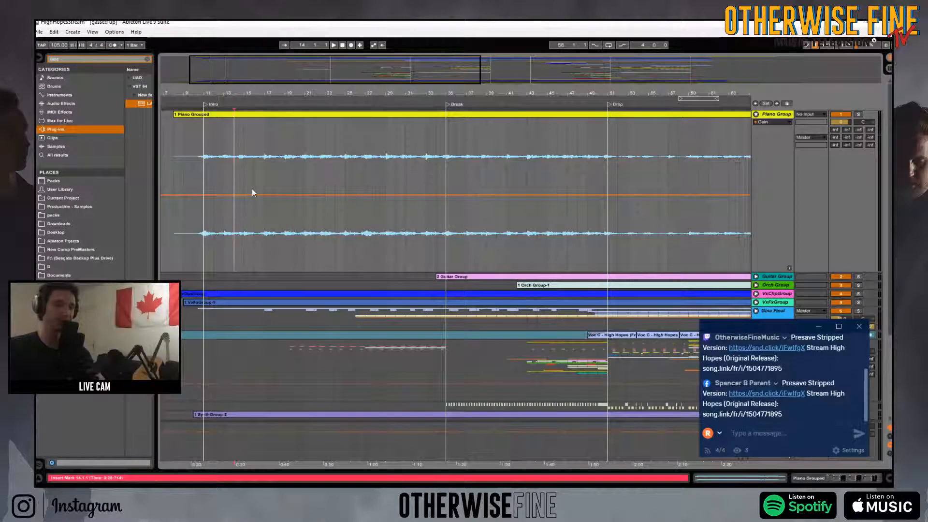
left_click(195, 164)
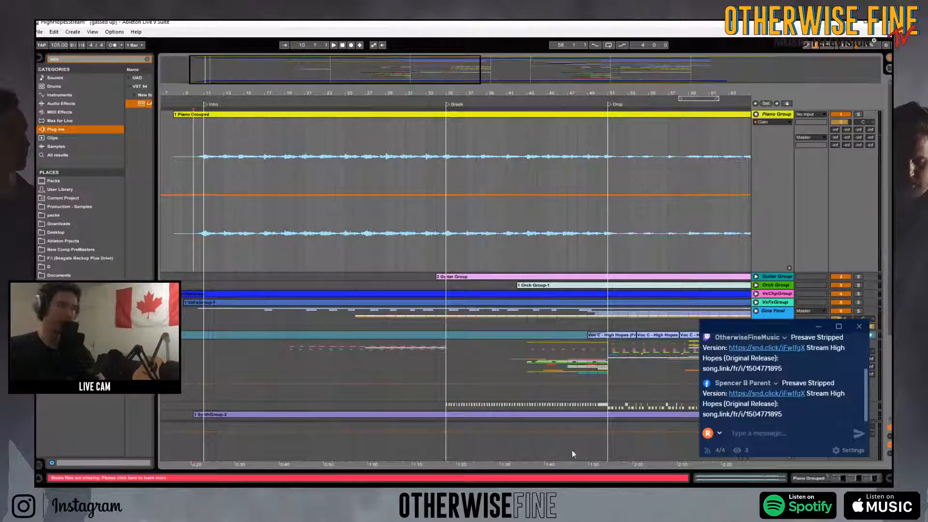
left_click_drag(211, 98, 213, 95)
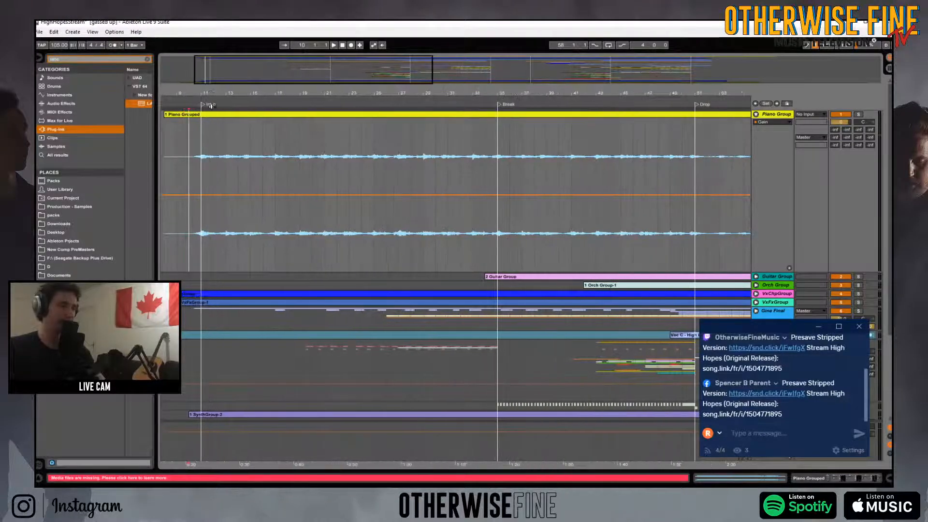
key("space")
left_click(858, 114)
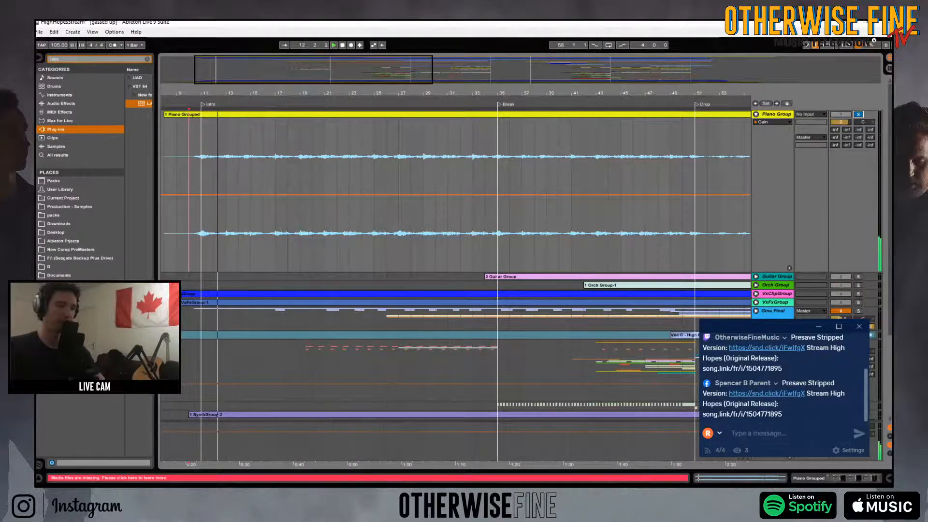
- Switch to OBS, adjust the Desktop Audio level slightly and return to Ableton Live
key("alt+Tab")
left_click_drag(511, 372, 512, 371)
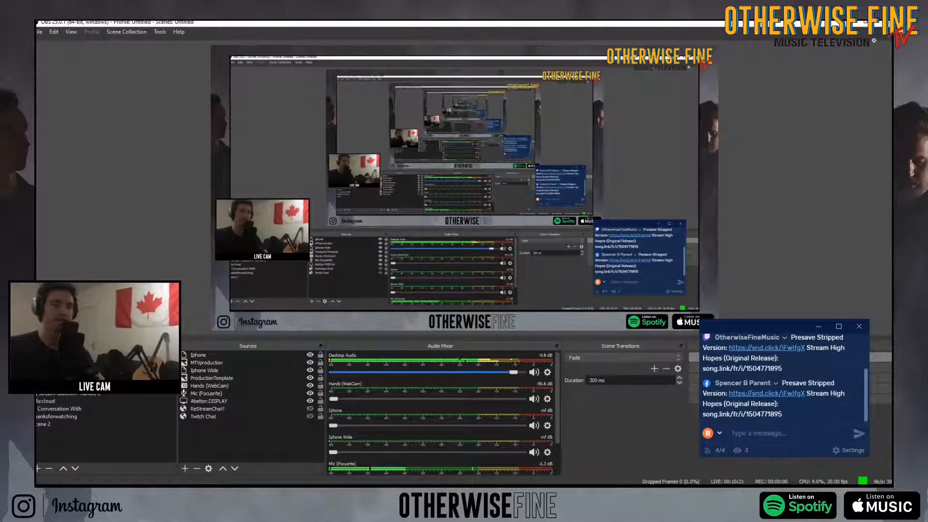
key("alt+Tab")
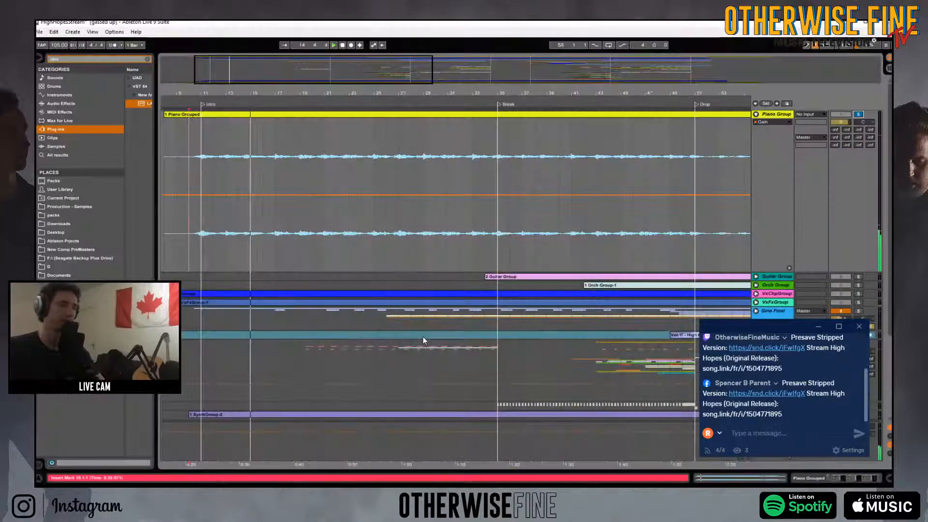
- Show the Piano Group's chain of sidechain compressors without the chat window covering it, and fold the track
left_click_drag(203, 93, 201, 73)
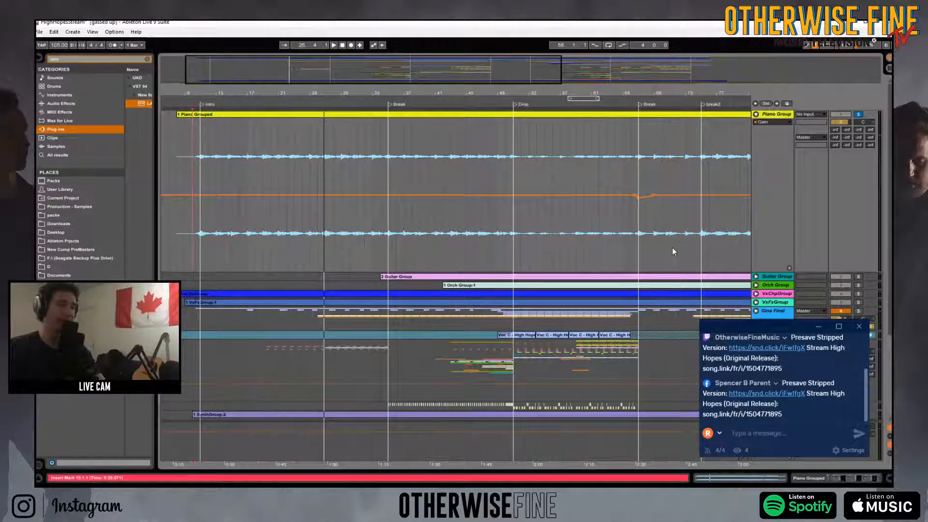
double_click(788, 118)
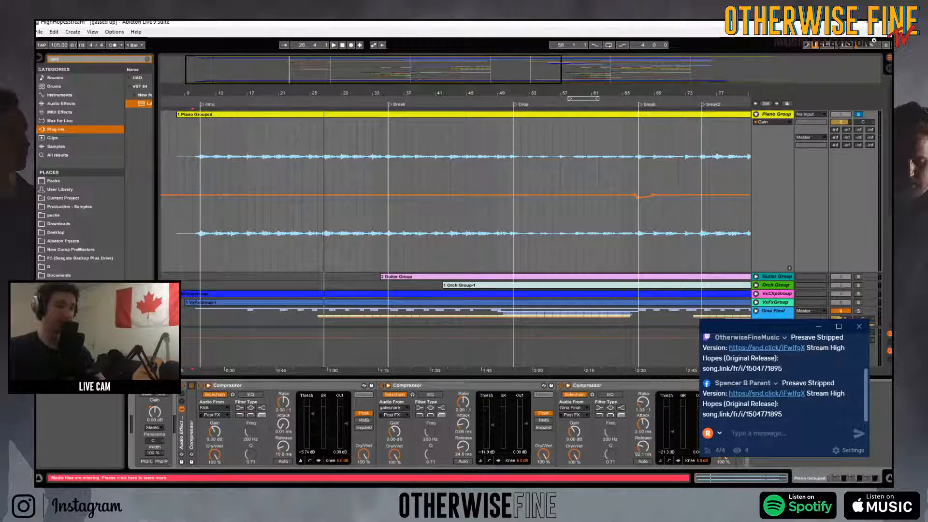
left_click(819, 328)
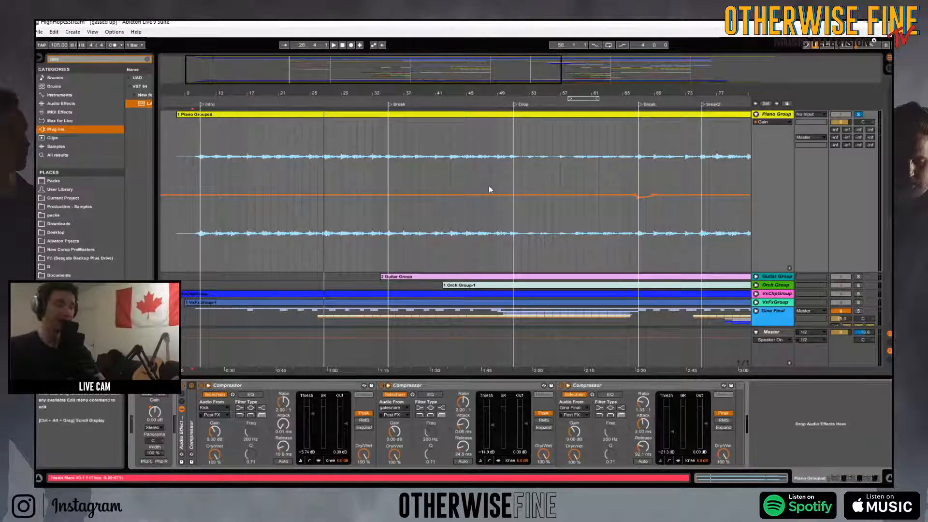
left_click(756, 114)
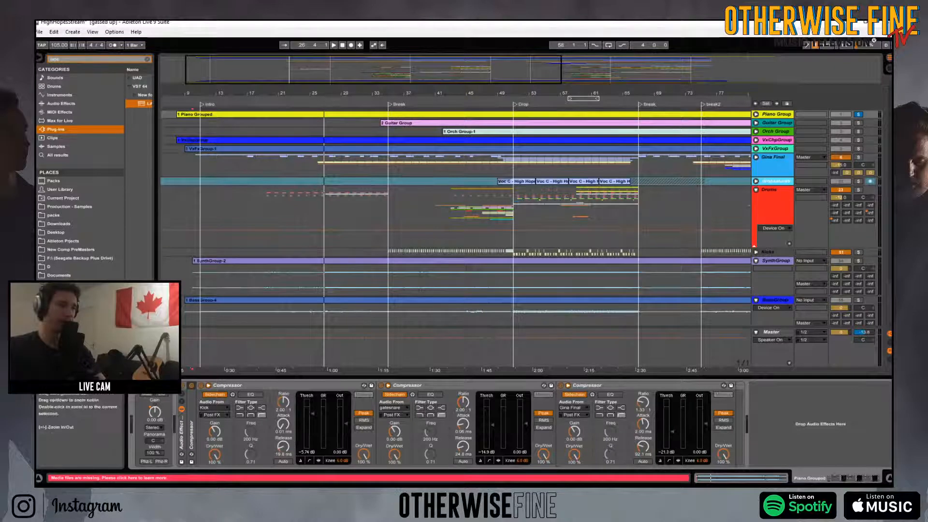
left_click_drag(331, 95, 314, 95)
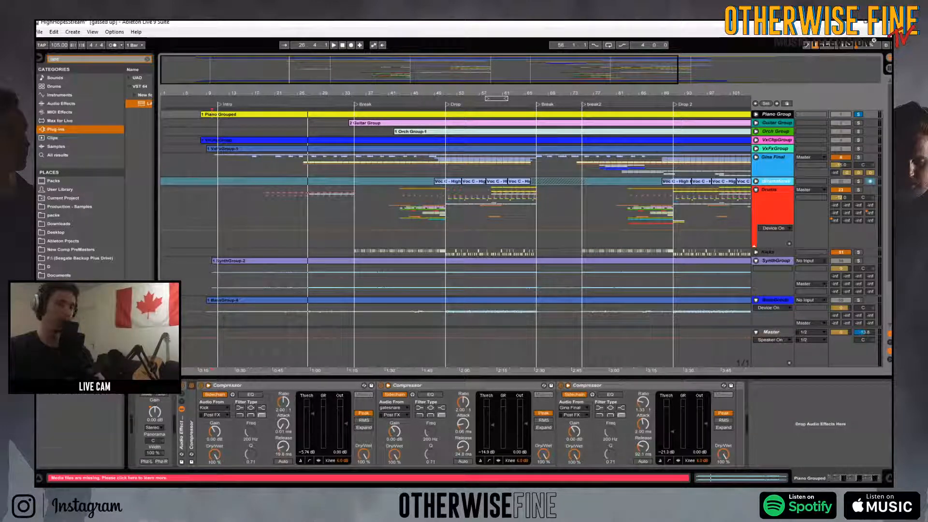
key("alt+Tab")
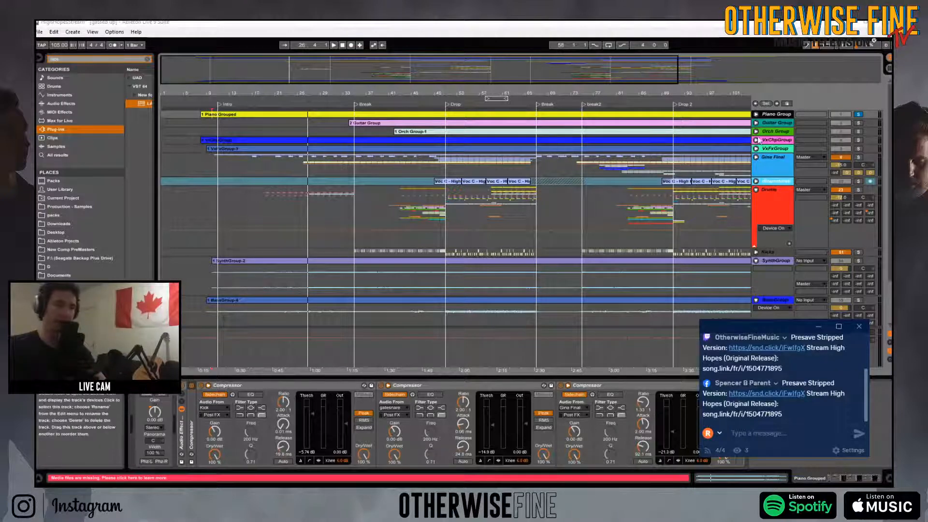
- Unfold the VxFxGroup and VxChpGroup tracks and solo both of them
left_click(755, 149)
left_click(756, 140)
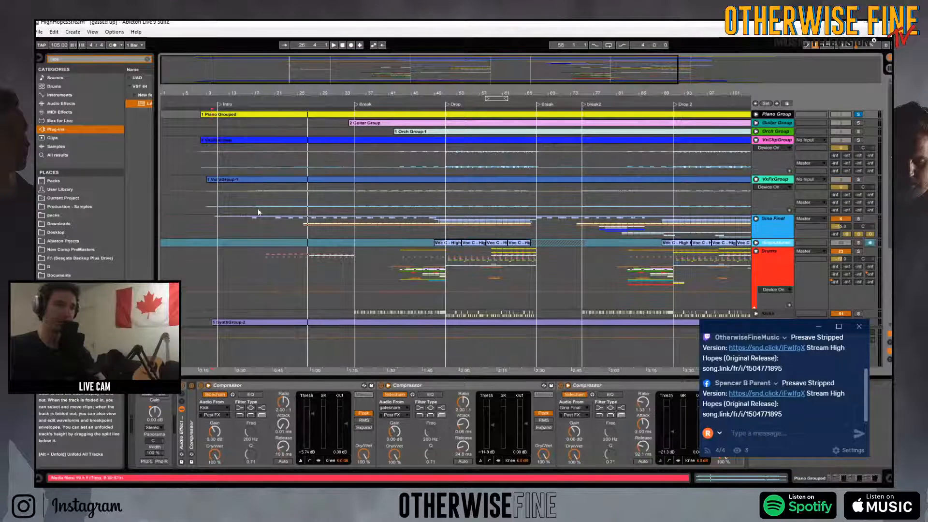
left_click(858, 179)
left_click(859, 140, "ctrl")
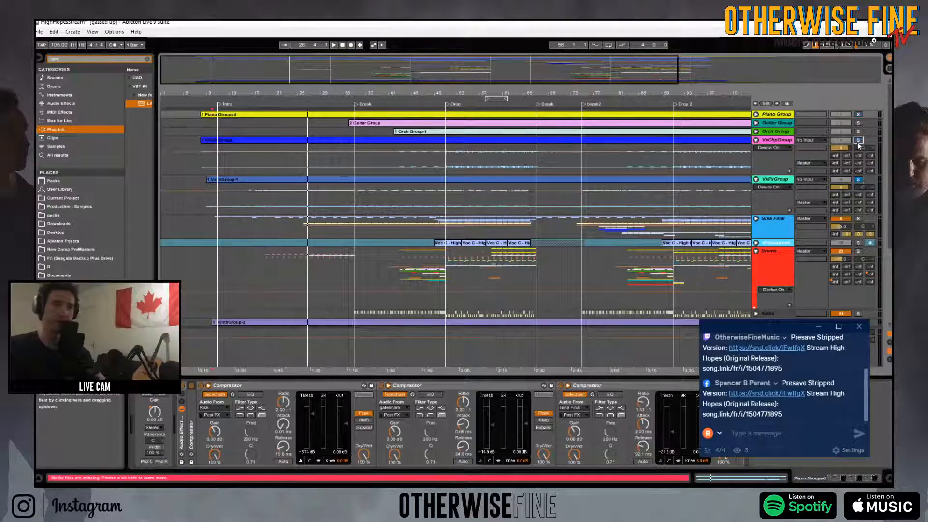
- Play the soloed vocal groups from bar 19 and from the first drop at bar 51
left_click(265, 161)
key("space")
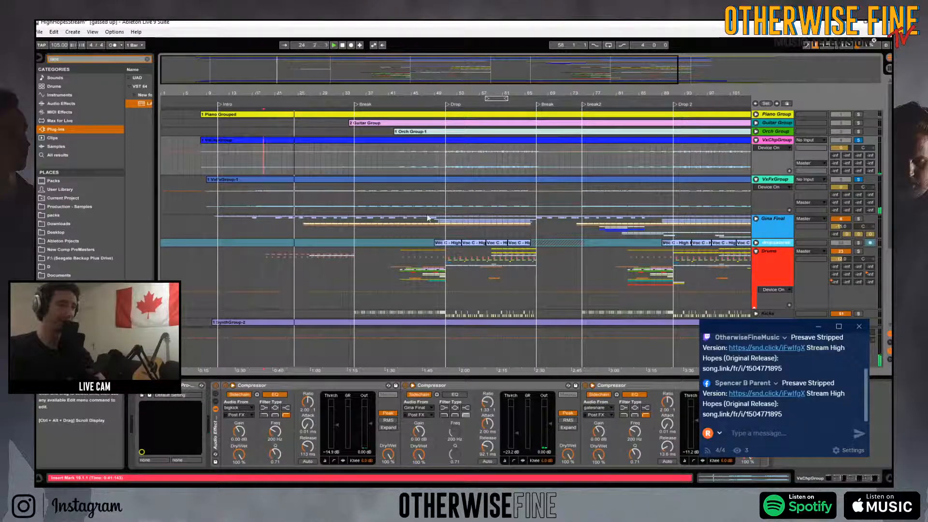
left_click(445, 152)
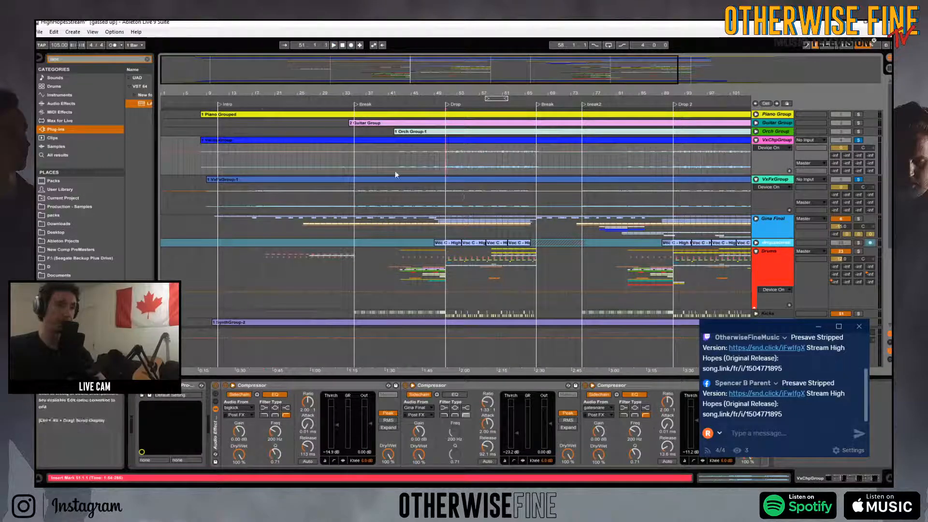
key("space")
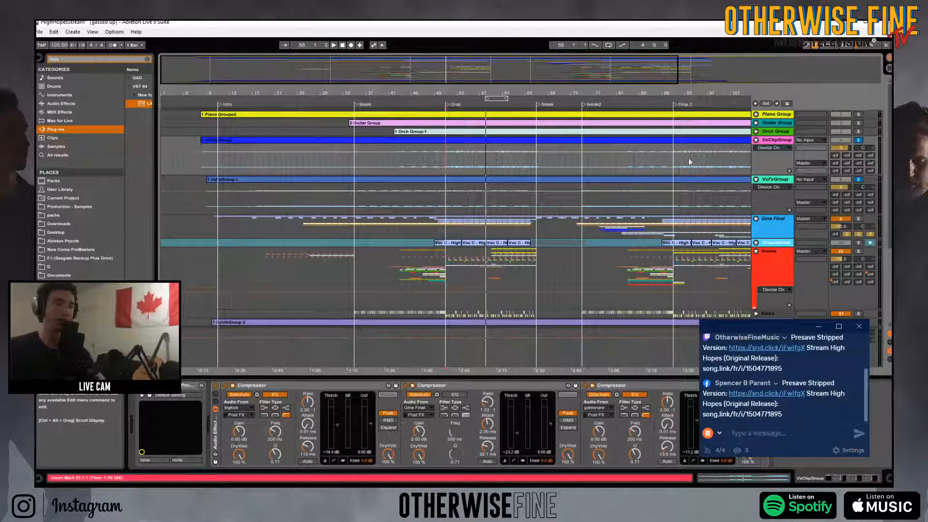
left_click_drag(437, 92, 438, 125)
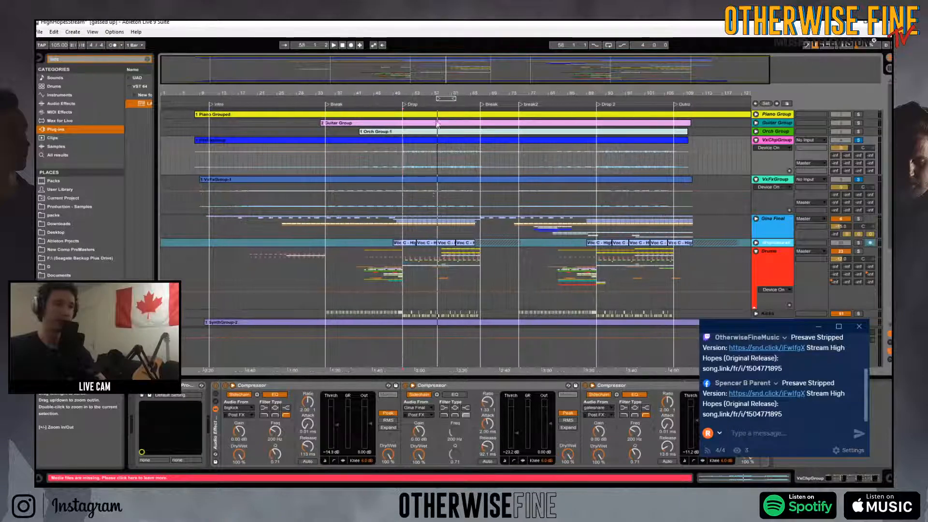
- Move the chat window aside, examine the VxChpGroup's FabFilter Pro-Q 3 equalizer curve and close the plug-in window
left_click(782, 143)
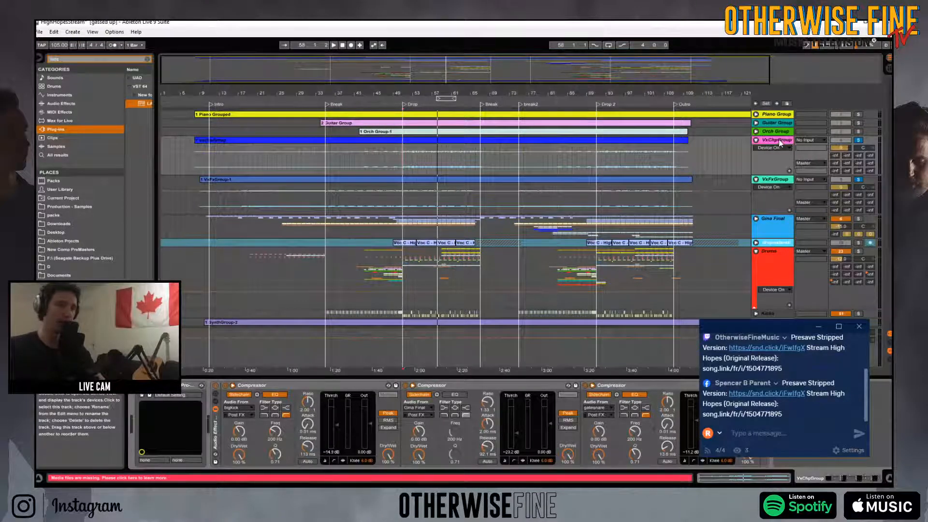
mouse_move(759, 324)
left_mouse_down()
mouse_move(828, 350)
mouse_move(762, 335)
left_mouse_up()
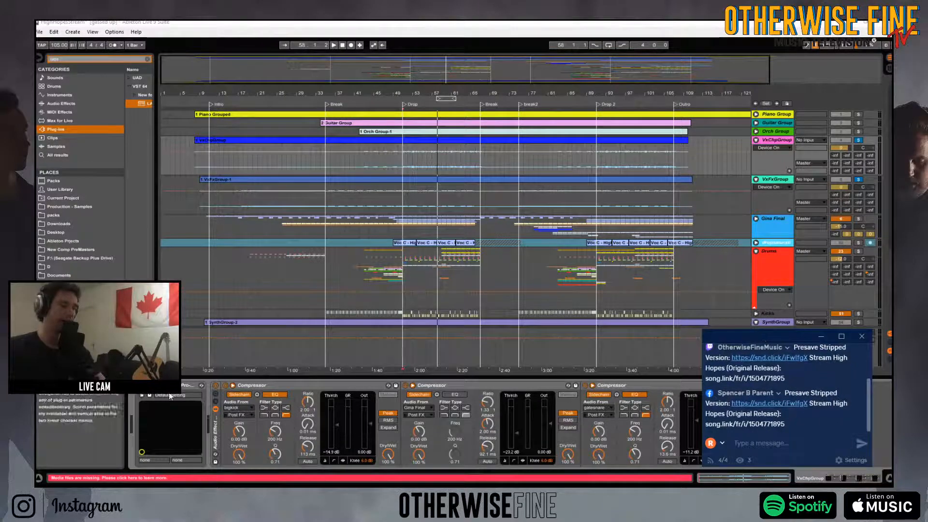
left_click(142, 395)
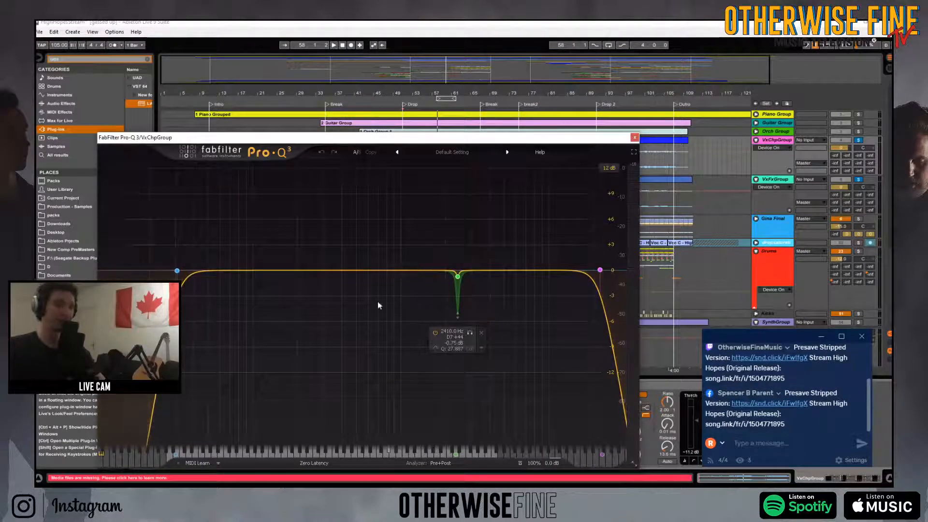
left_click(635, 138)
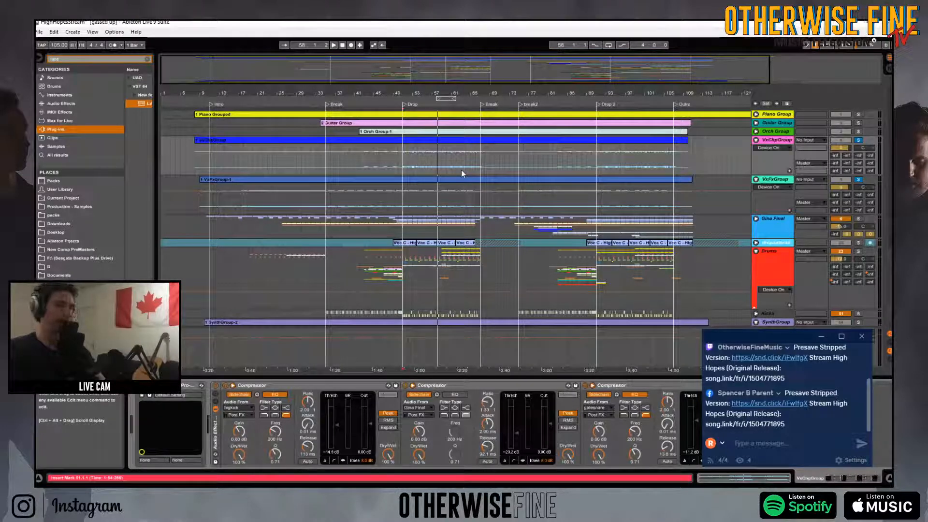
- Fold the VxFxGroup and VxChpGroup tracks, and unfold and solo the Guitar Group
left_click(756, 179)
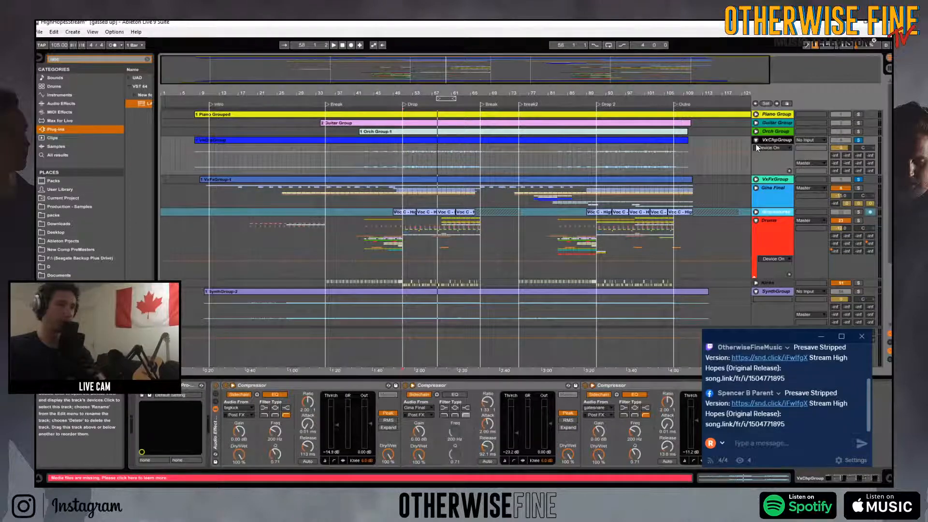
left_click(756, 141)
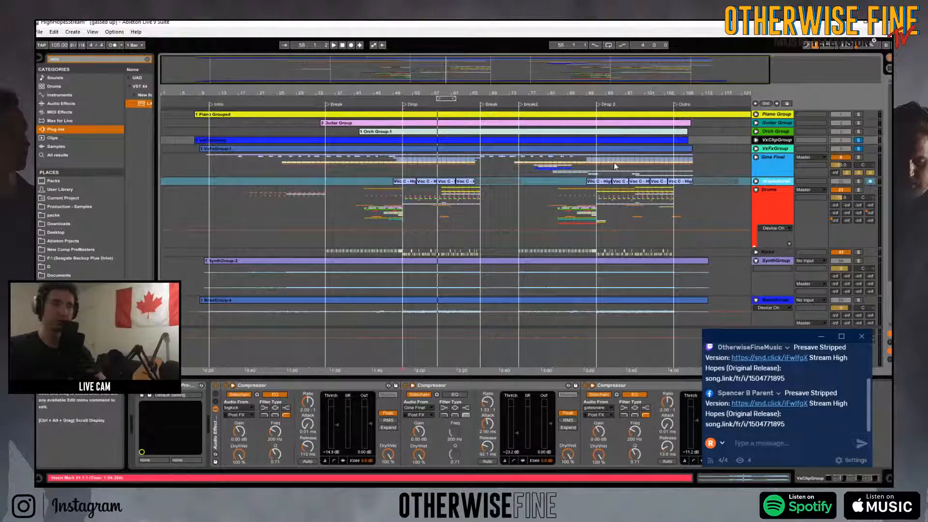
left_click(756, 123)
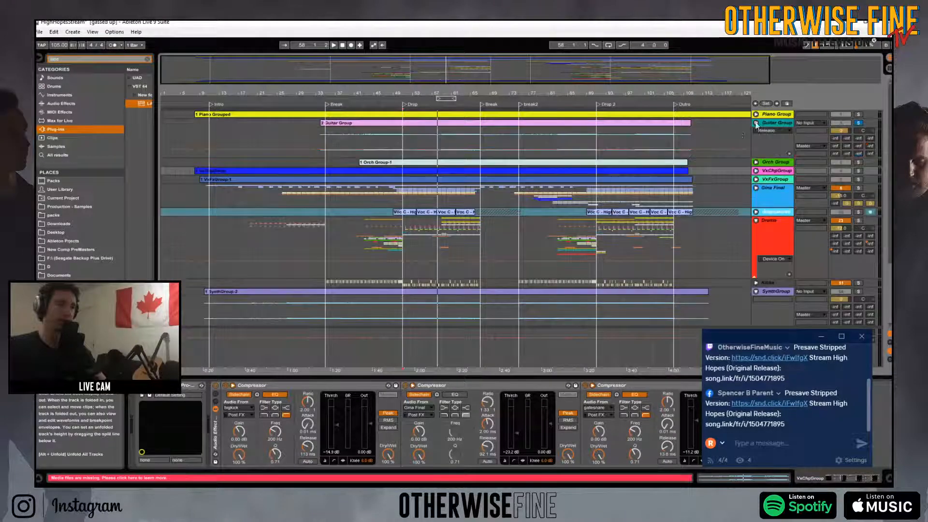
left_click(442, 140)
scroll(802, 286, "down", 3)
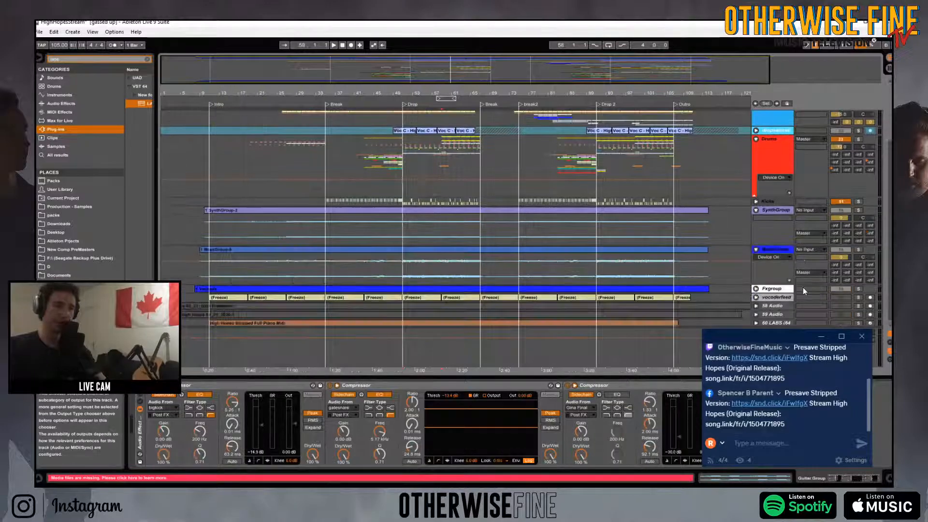
left_click(756, 289)
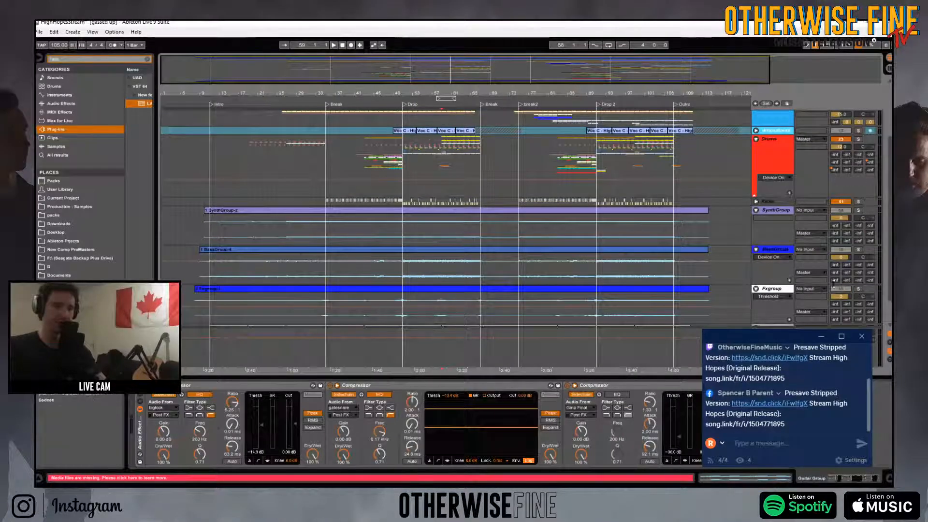
scroll(711, 268, "up", 5)
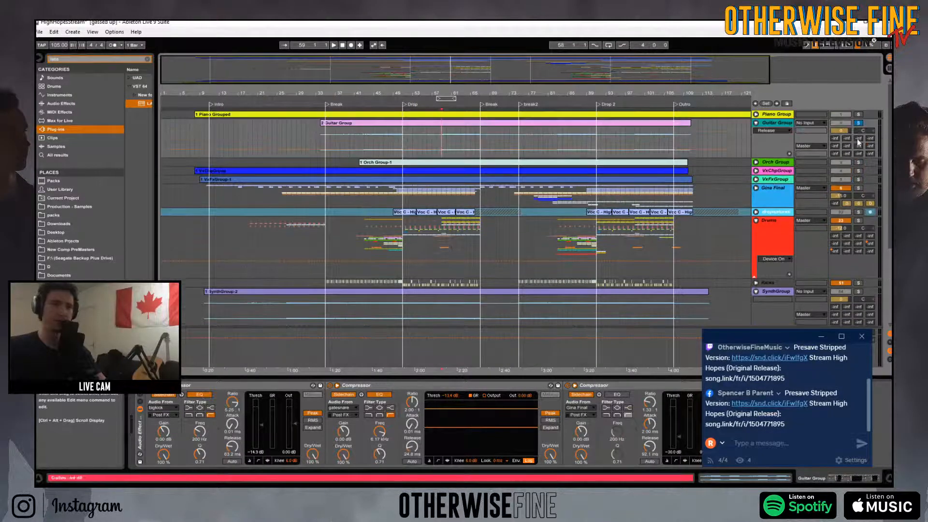
- Play the soloed Guitar Group from before the first drop and from bar 60, and unsolo it
left_click(375, 140)
key("space")
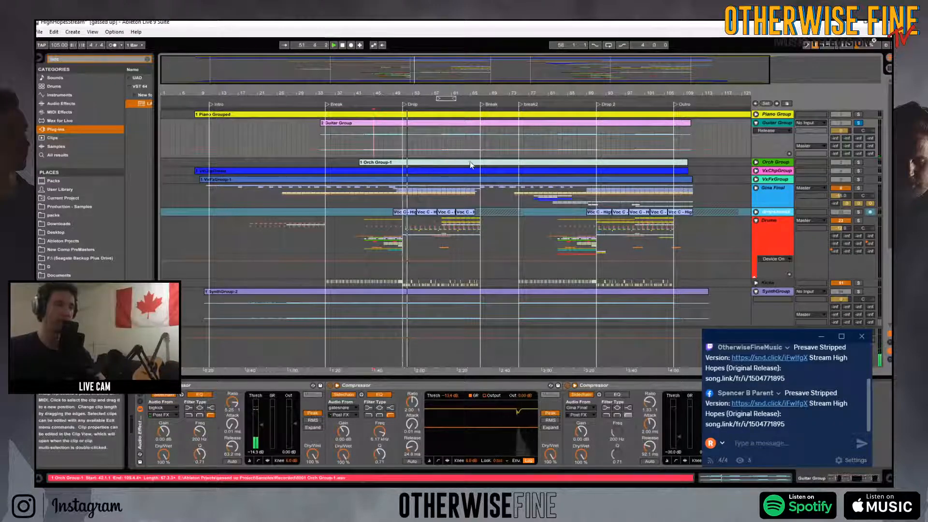
left_click(446, 141)
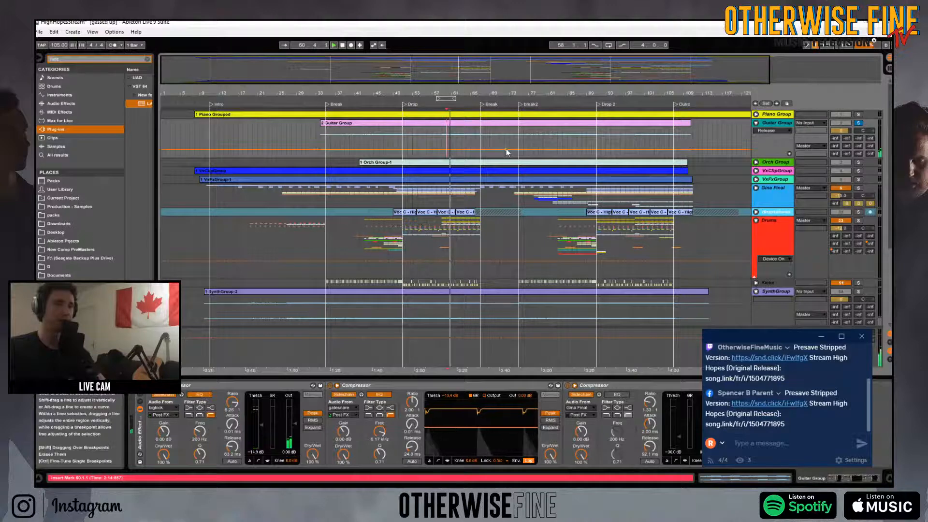
left_click(858, 123)
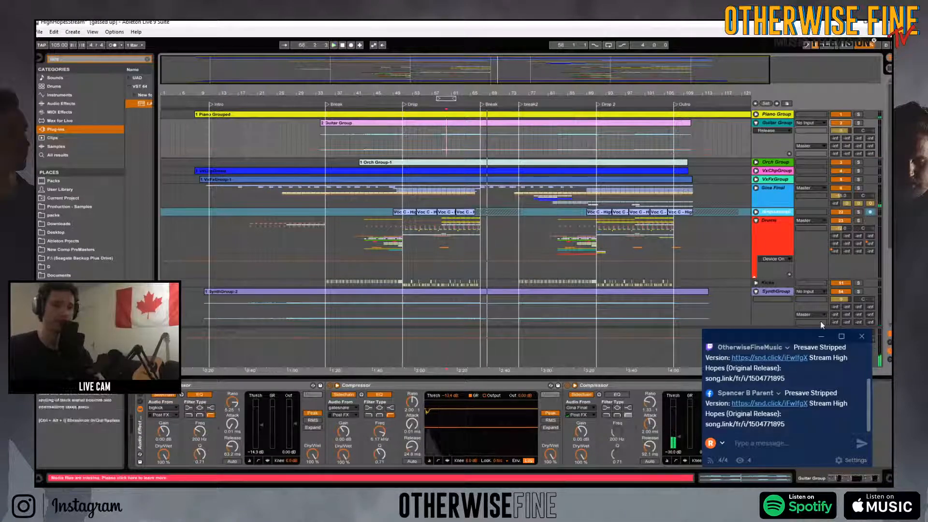
left_click(821, 338)
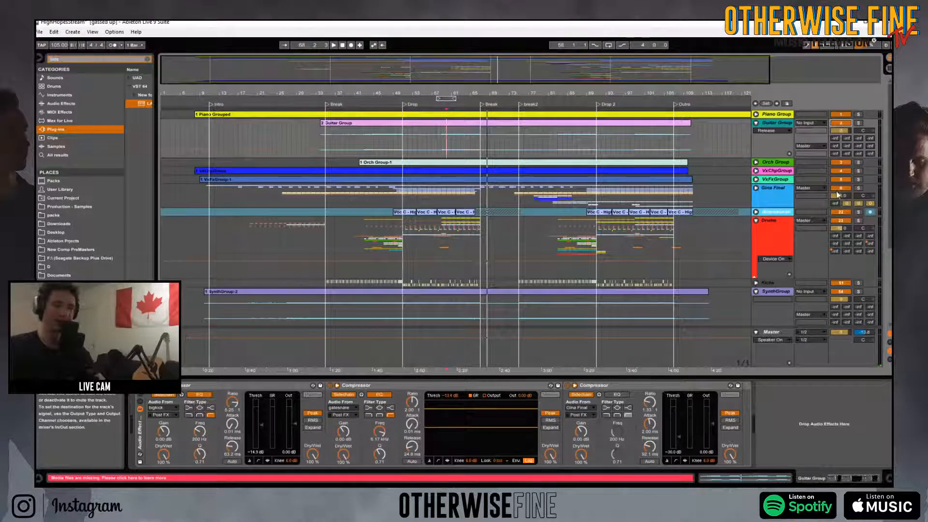
- Solo the SynthGroup and BassGroup tracks together
left_click(840, 213)
left_click(841, 188)
scroll(535, 260, "down", 3)
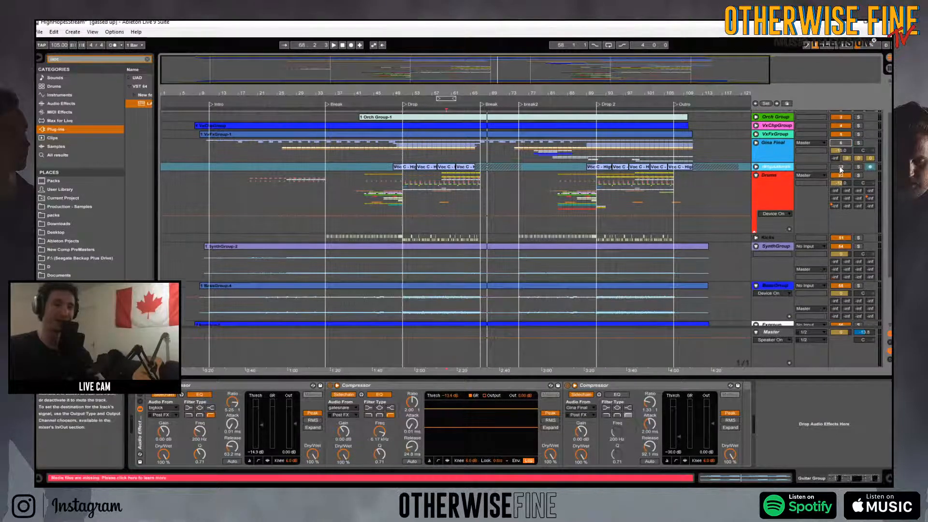
scroll(413, 311, "down", 3)
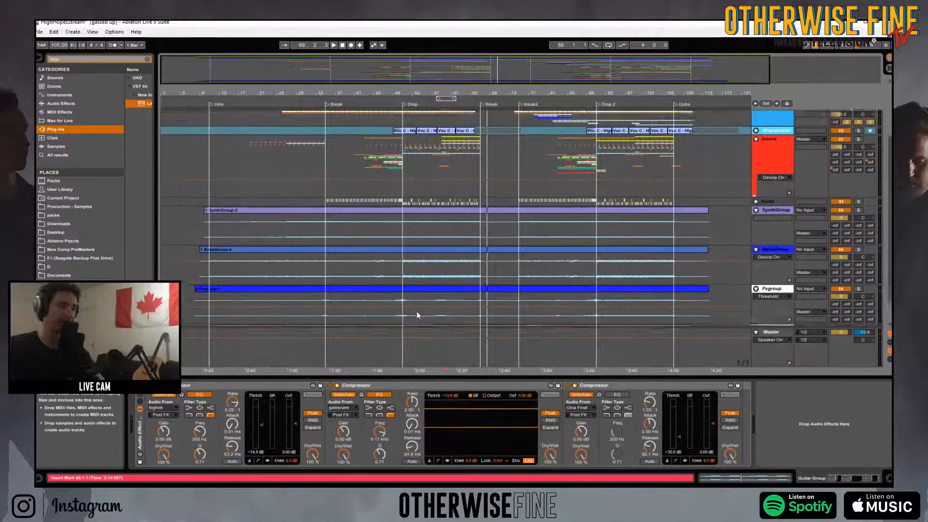
scroll(419, 308, "down", 2)
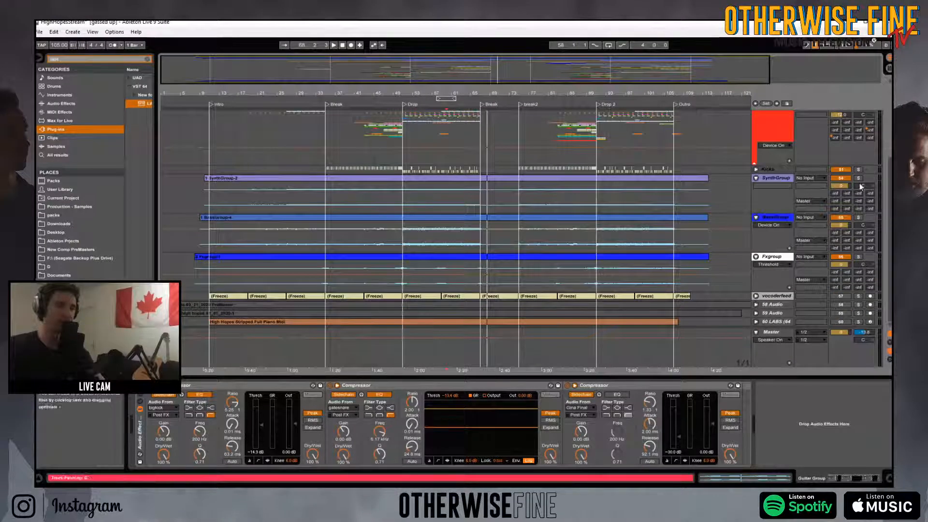
left_click(859, 218, "ctrl")
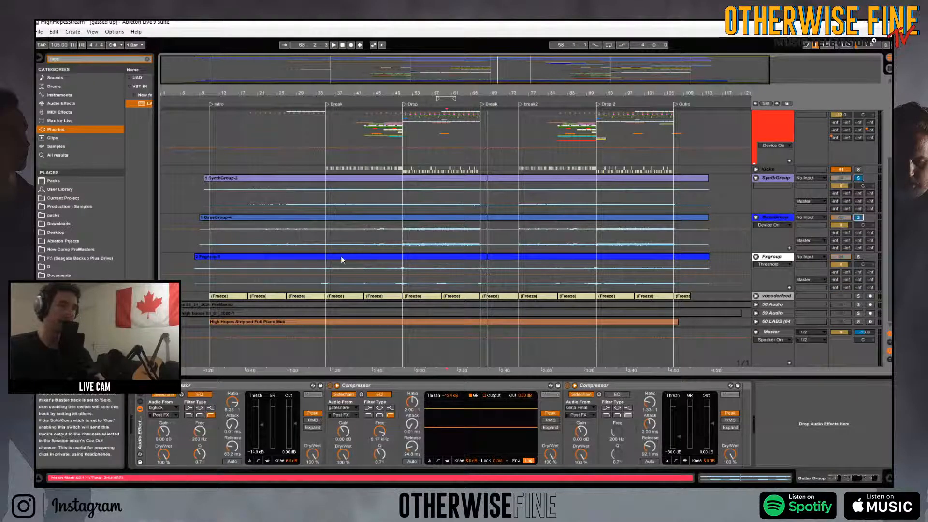
- Play the soloed synth and bass groups from bar 50, bar 25 and bar 16
left_click(399, 203)
key("space")
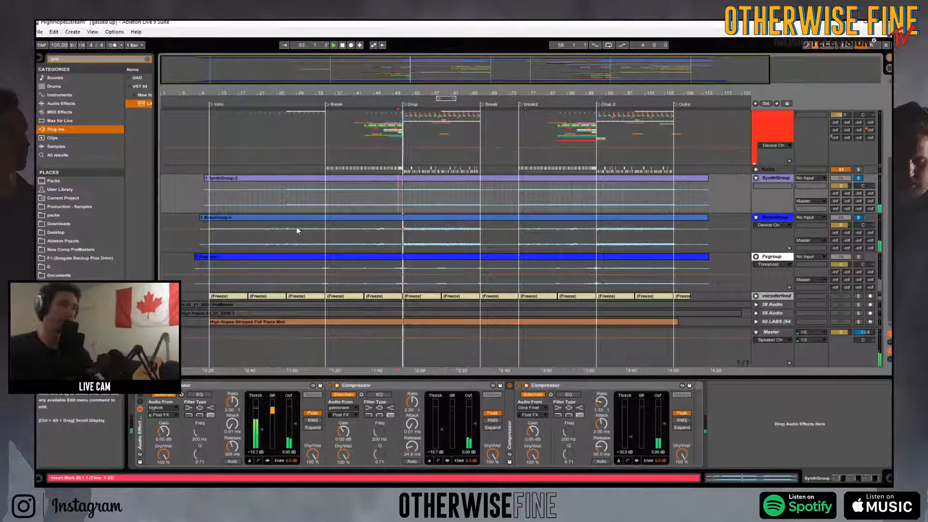
left_click(276, 205)
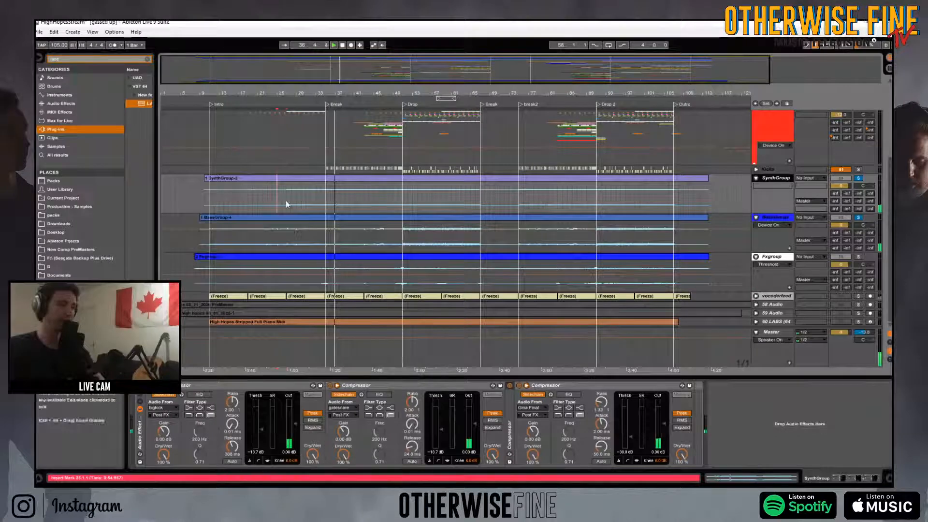
left_click(237, 194)
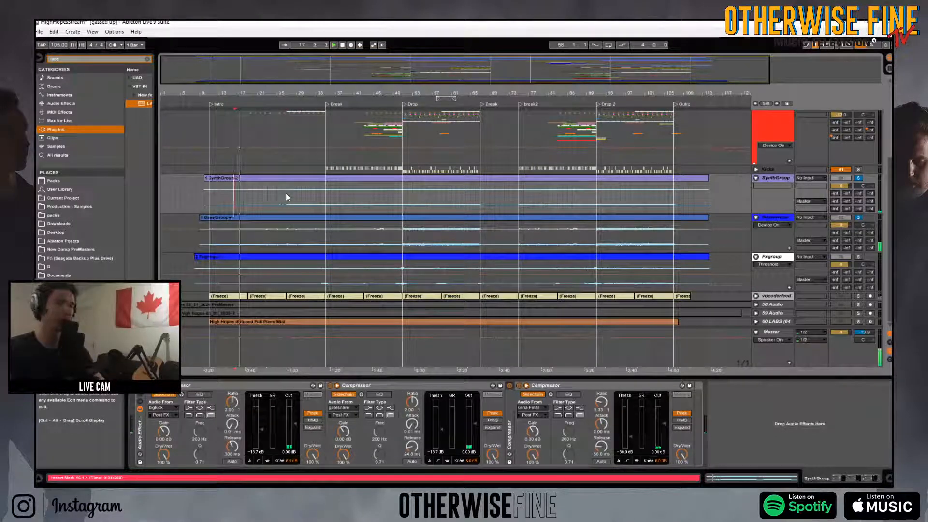
- Show the BassGroup's device chain, replay the soloed synth and bass groups from bar 51, and stop playback
left_click(771, 219)
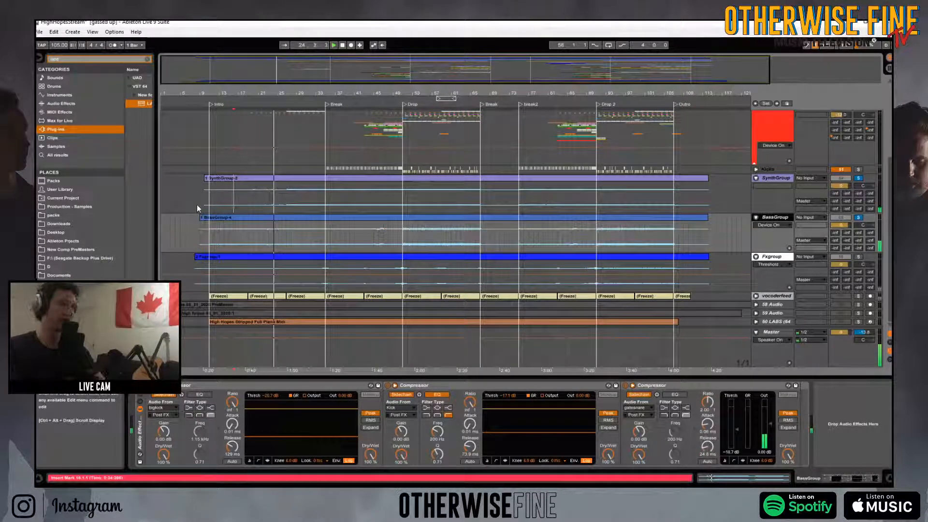
left_click(399, 198)
left_click(401, 195)
key("space")
key("space")
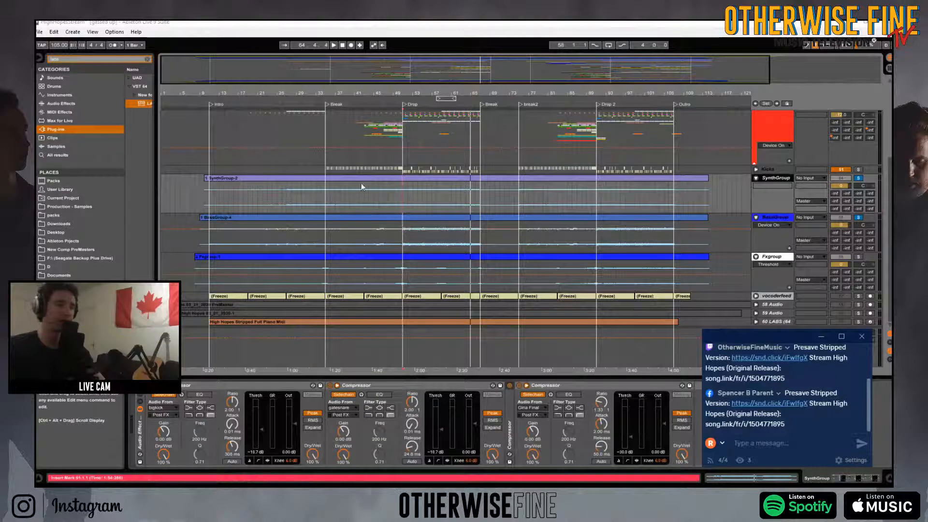
- Unfold and solo the Orch Group, and play it from bar 83 into the second drop
scroll(776, 242, "up", 5)
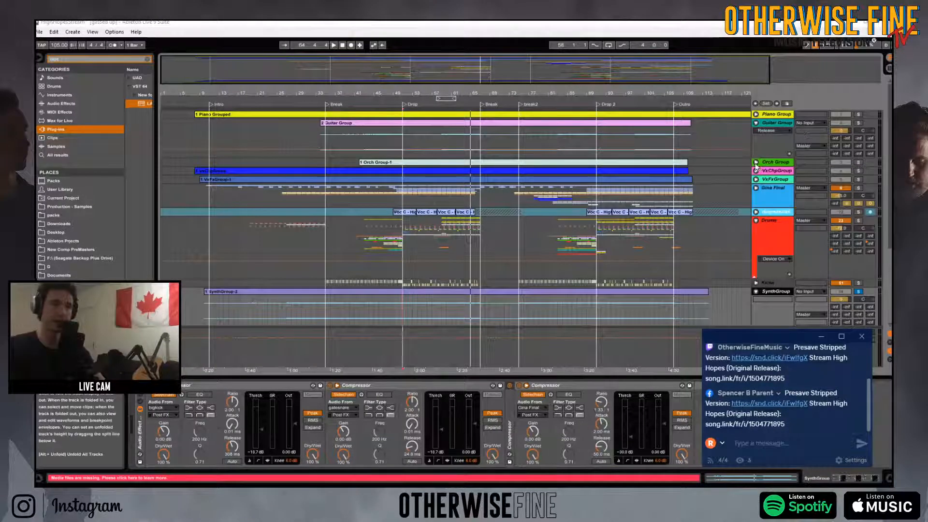
left_click(756, 163)
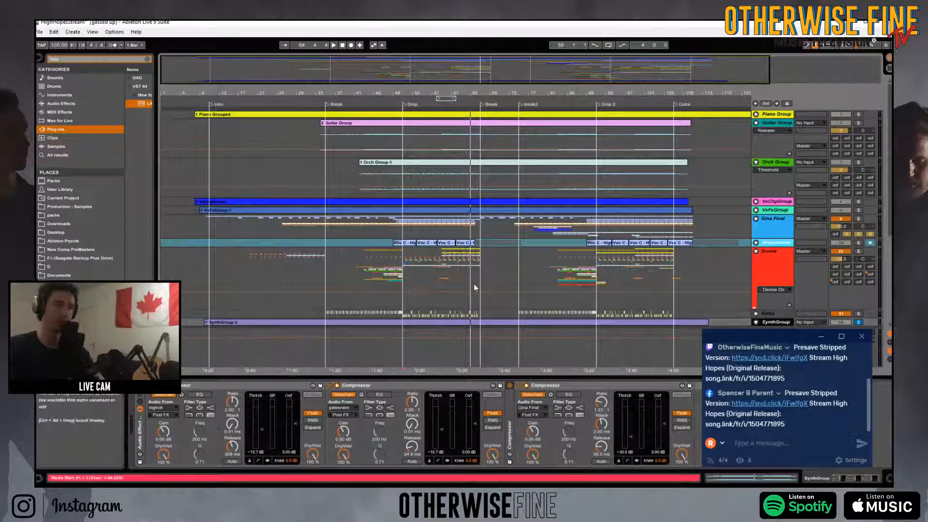
left_click(564, 174)
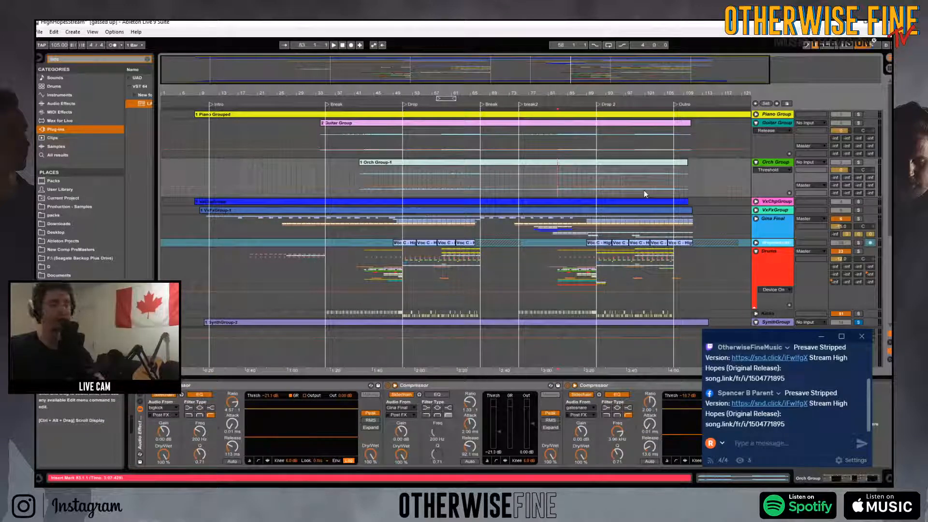
left_click(858, 162)
key("space")
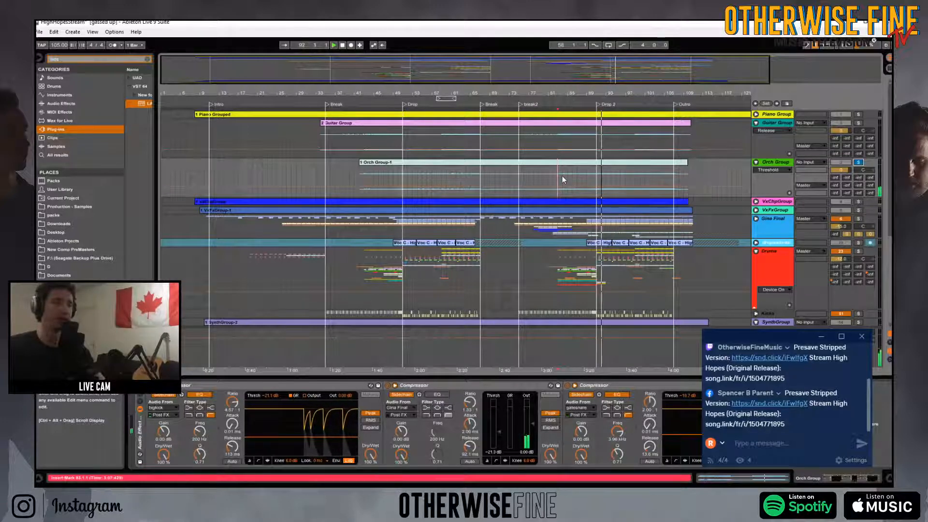
key("space")
key("space")
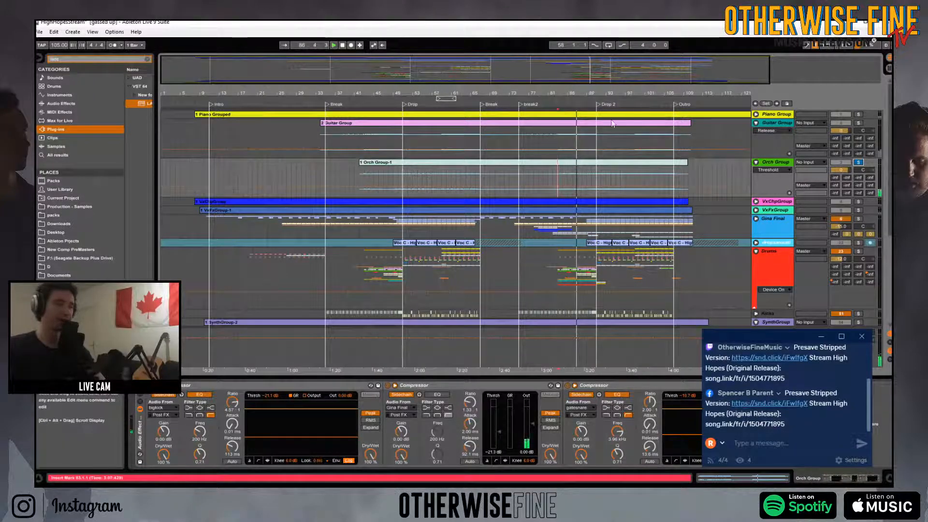
left_click_drag(591, 90, 428, 237)
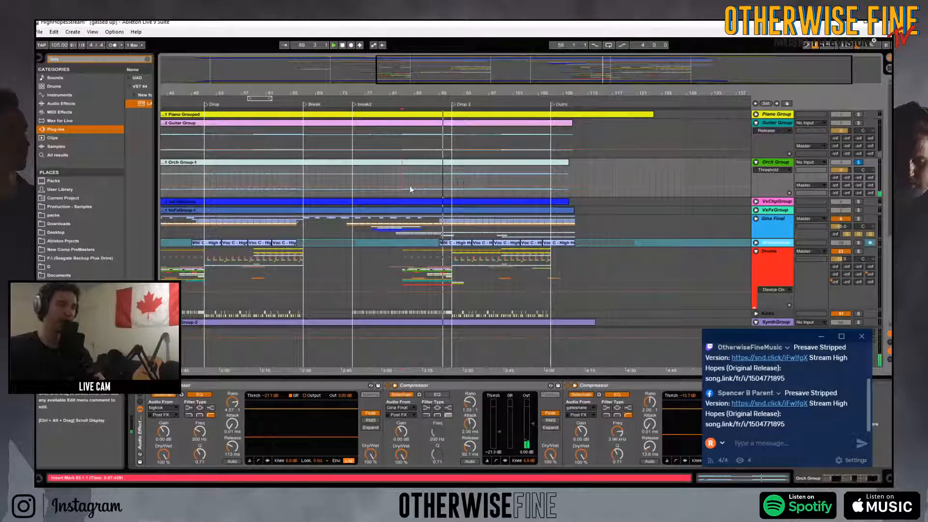
- Unsolo the Orch Group, replay the passage from bar 83 in the full mix, and solo the group again
left_click(858, 162)
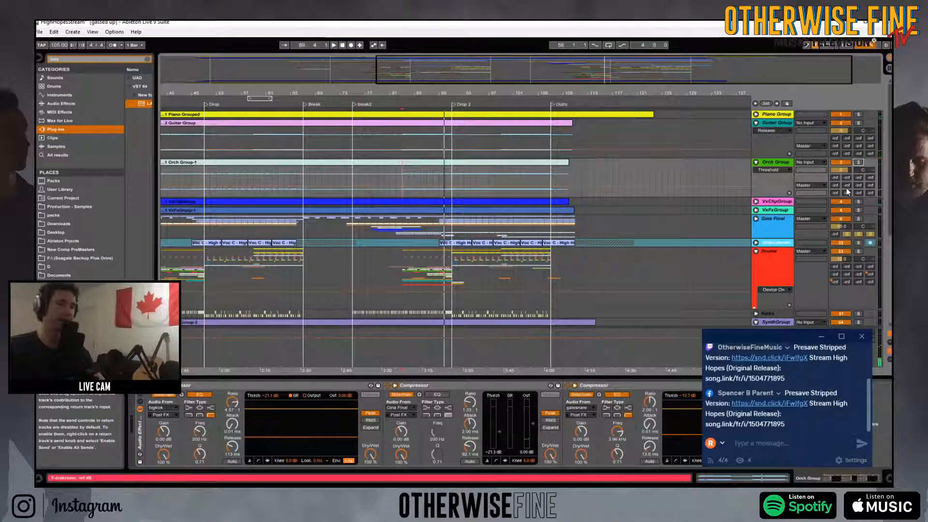
key("space")
key("space")
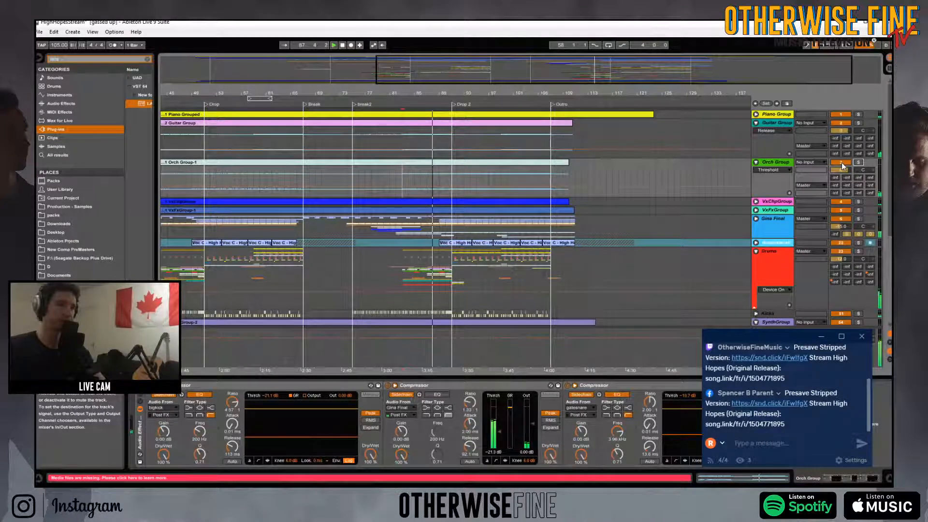
left_click(858, 162)
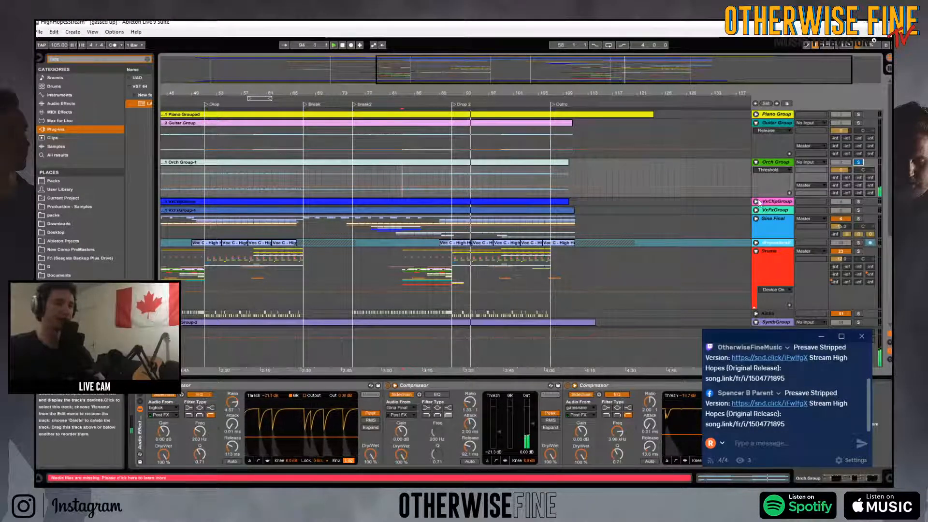
- Bypass the Orch Group's rack of sidechain compressors during playback and re-enable it to compare the sound
left_click(779, 165)
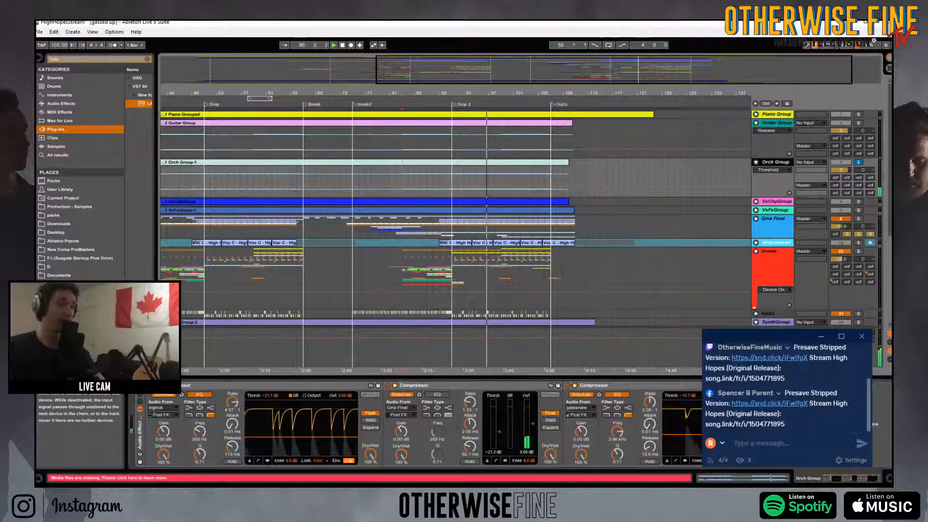
left_click(140, 408)
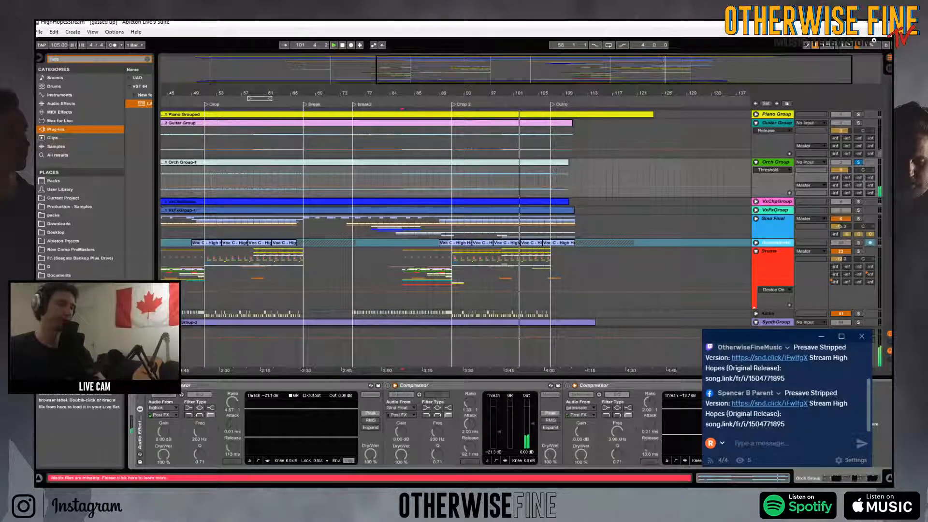
left_click(140, 409)
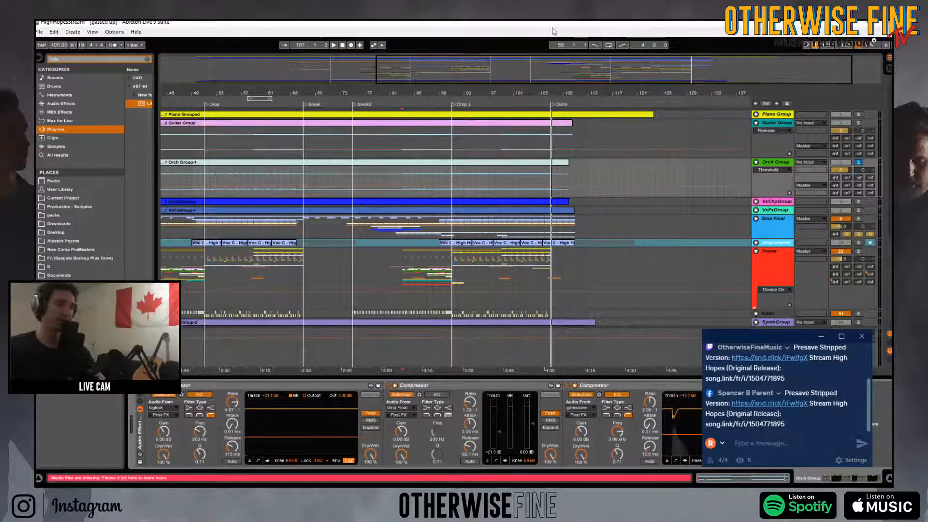
- Move the chat window aside and unfold the Kicks group
scroll(659, 222, "down", 5)
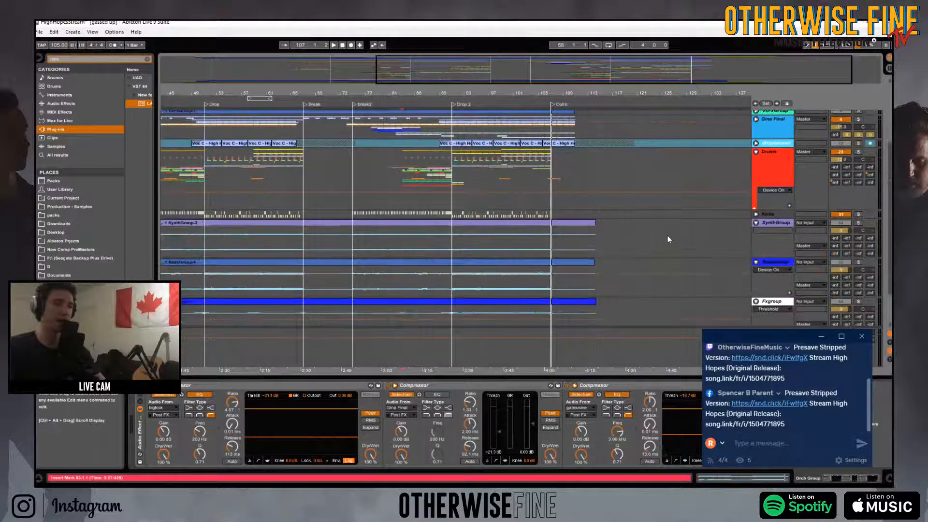
scroll(655, 167, "up", 4)
double_click(408, 93)
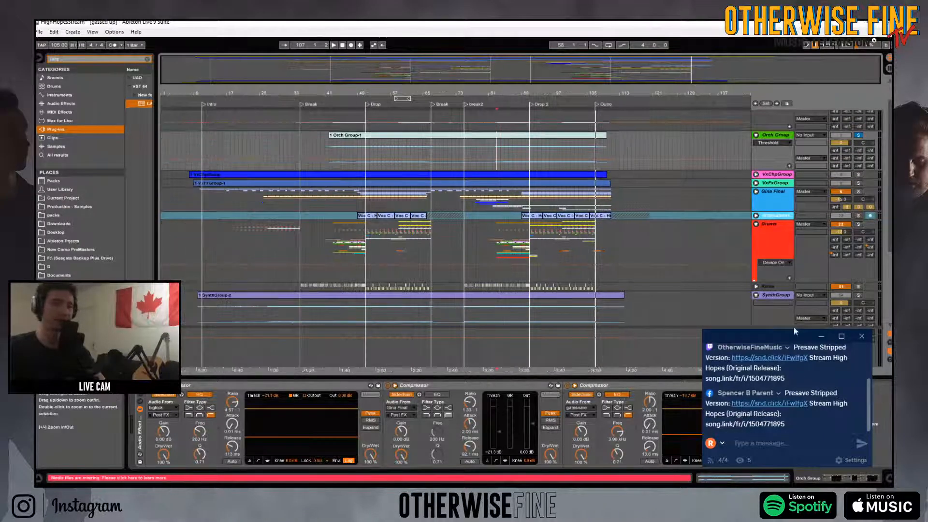
left_click_drag(767, 346, 790, 377)
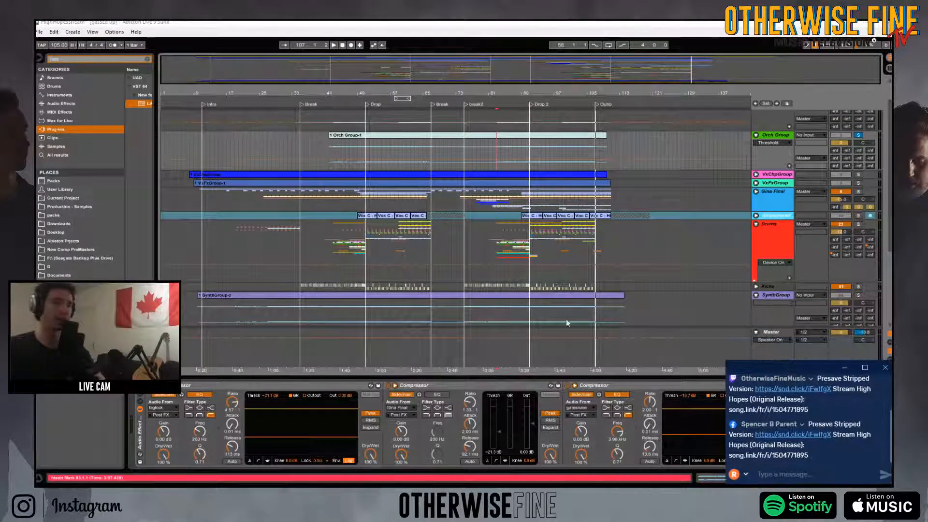
scroll(335, 274, "down", 3)
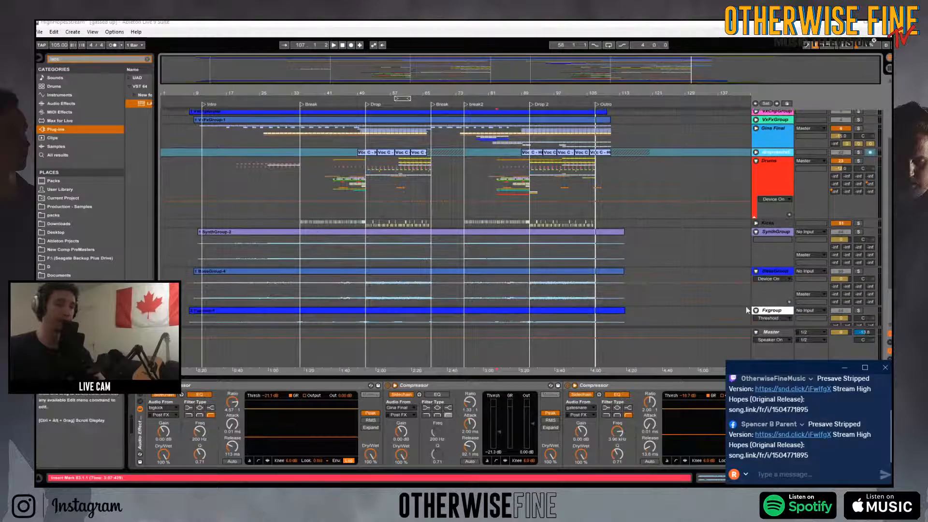
left_click(756, 223)
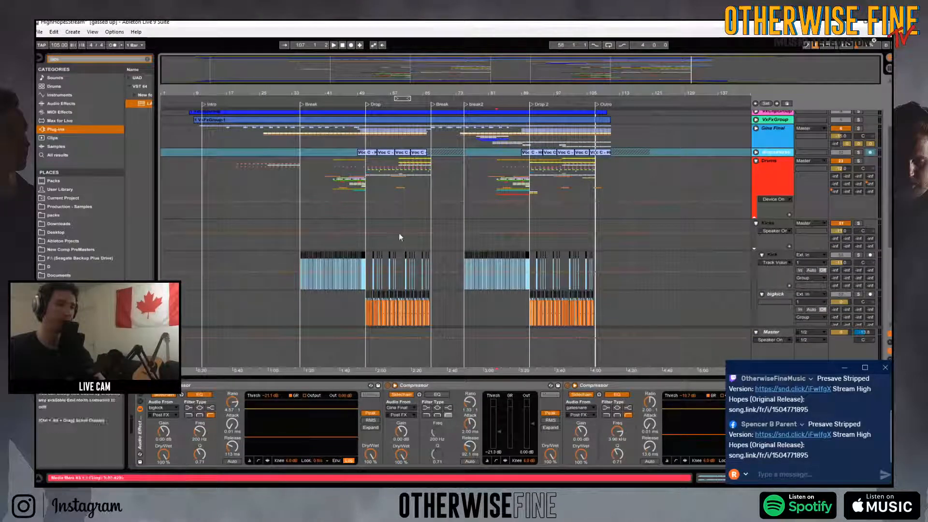
- Show the device chains of the Kicks group and its Kick track, and fold the Kicks group
left_click(321, 225)
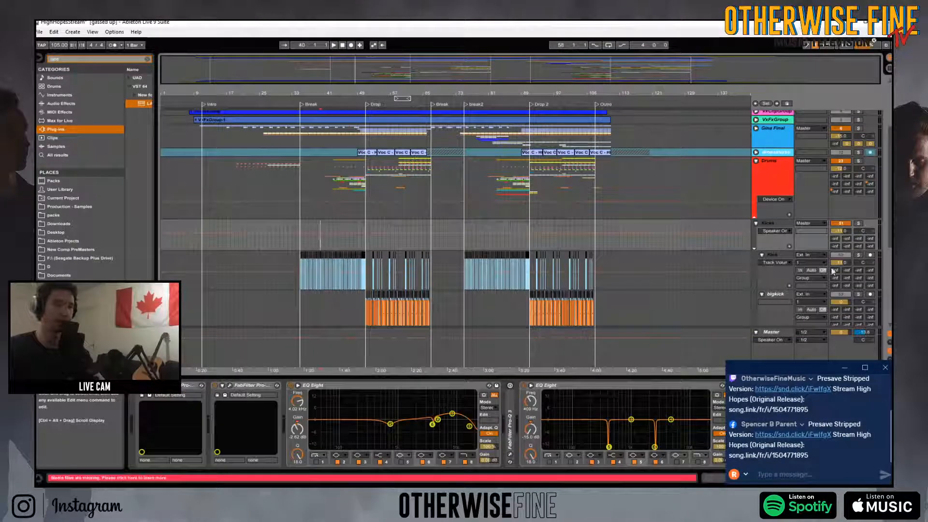
left_click(781, 260)
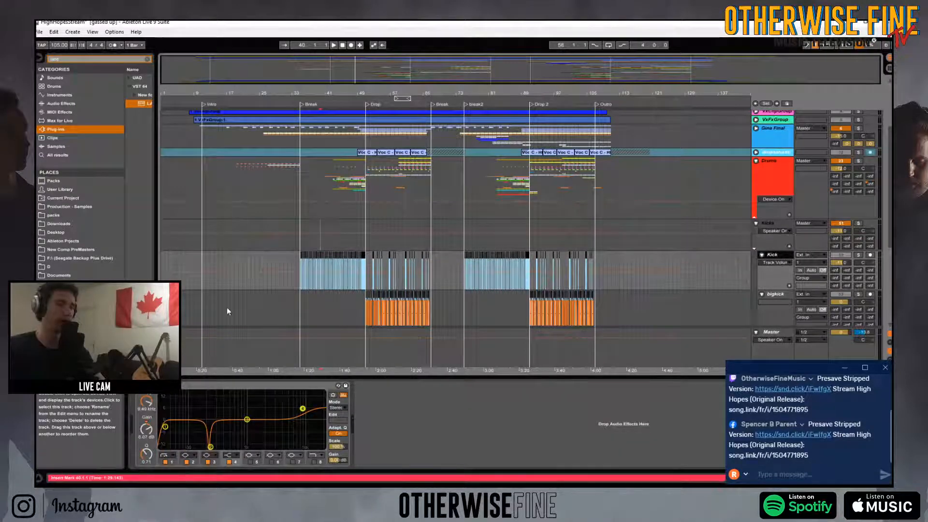
left_click_drag(323, 96, 323, 126)
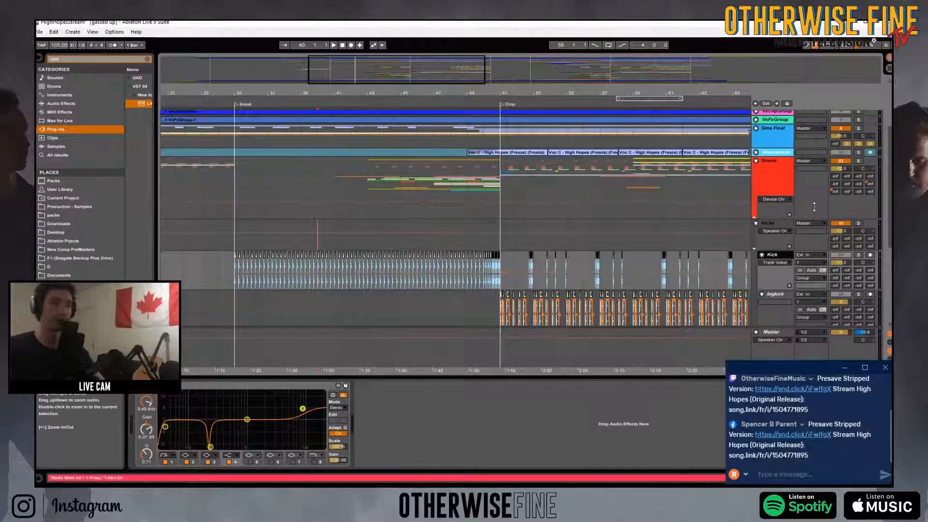
left_click(755, 223)
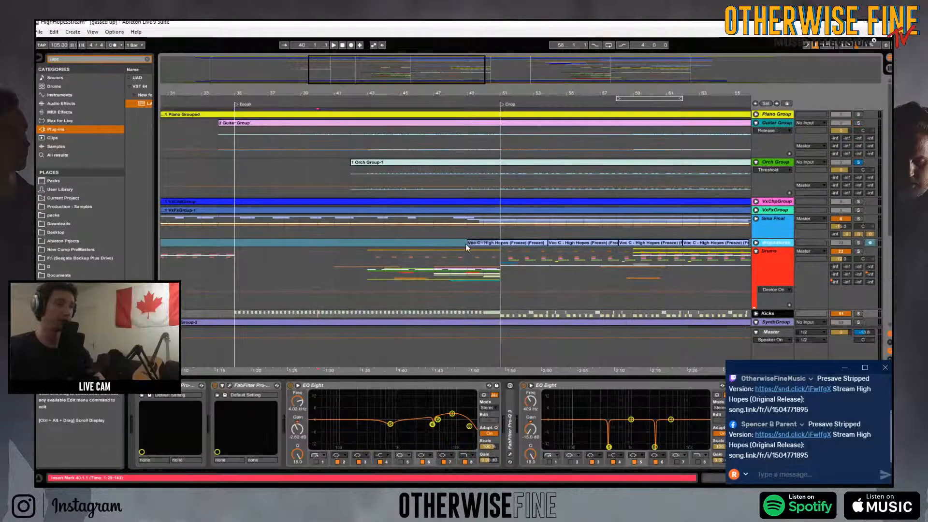
- Unsolo the Orch Group and play the full mix from shortly before the first drop
left_click_drag(299, 94, 308, 58)
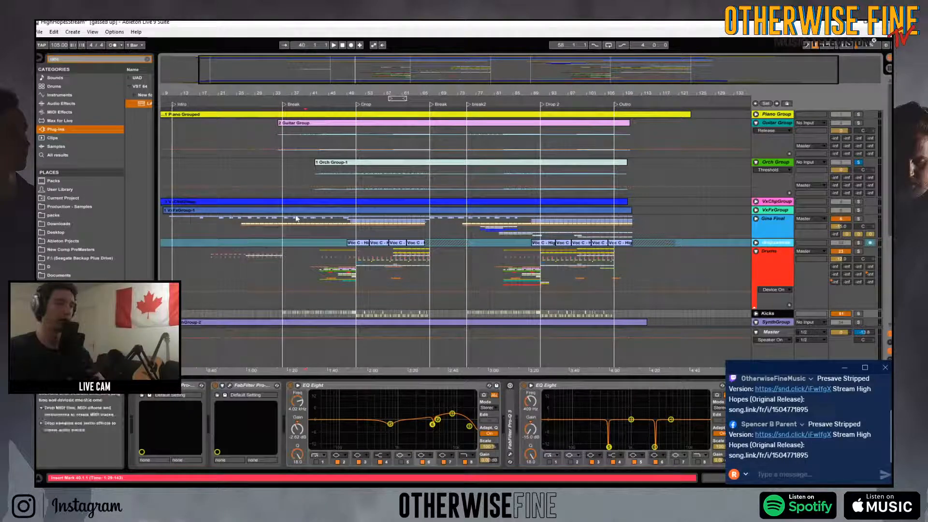
scroll(355, 289, "down", 2)
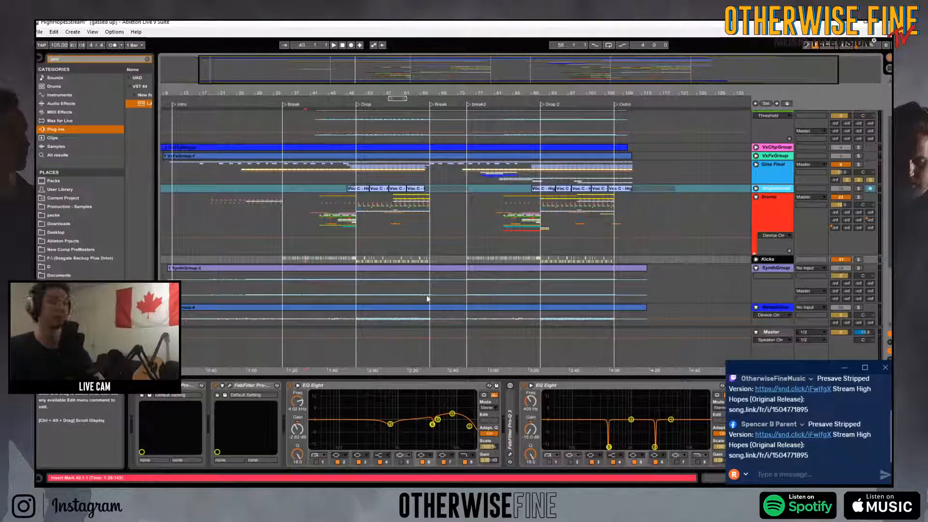
scroll(378, 315, "up", 2)
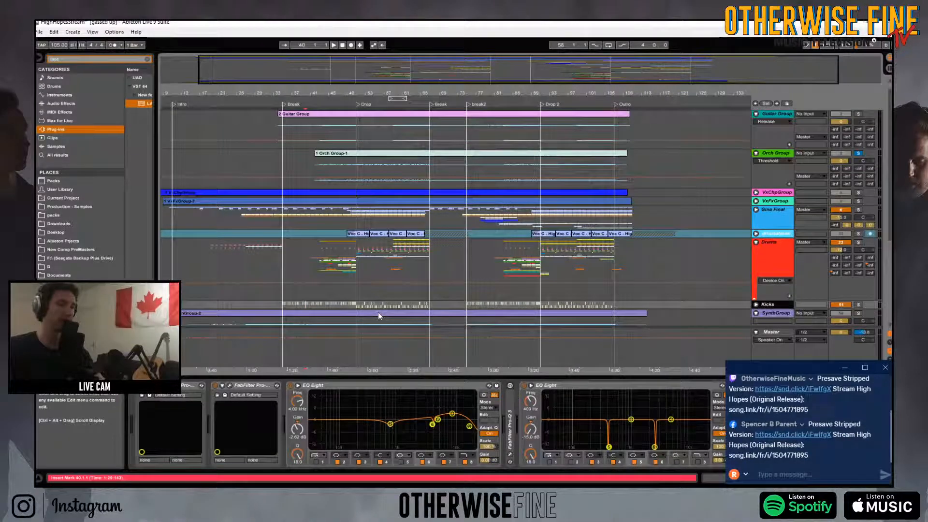
scroll(378, 312, "up", 1)
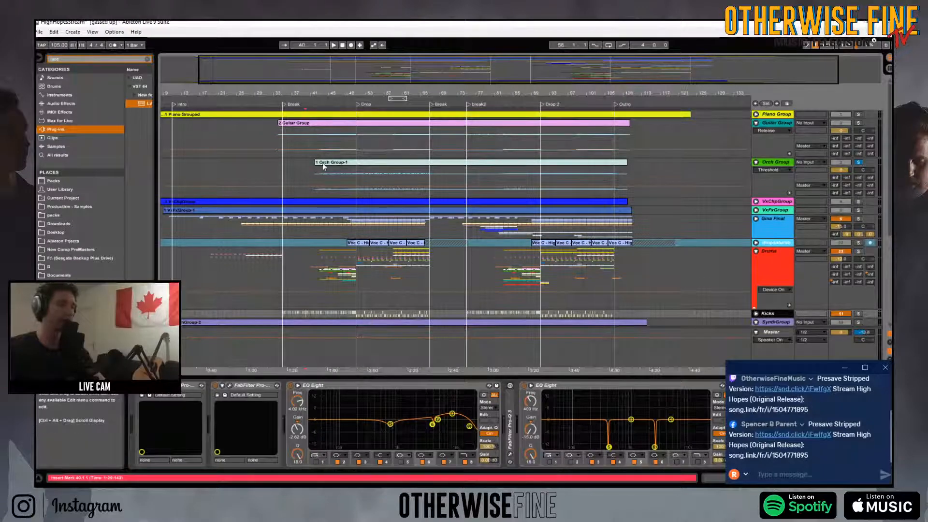
left_click(326, 137)
key("space")
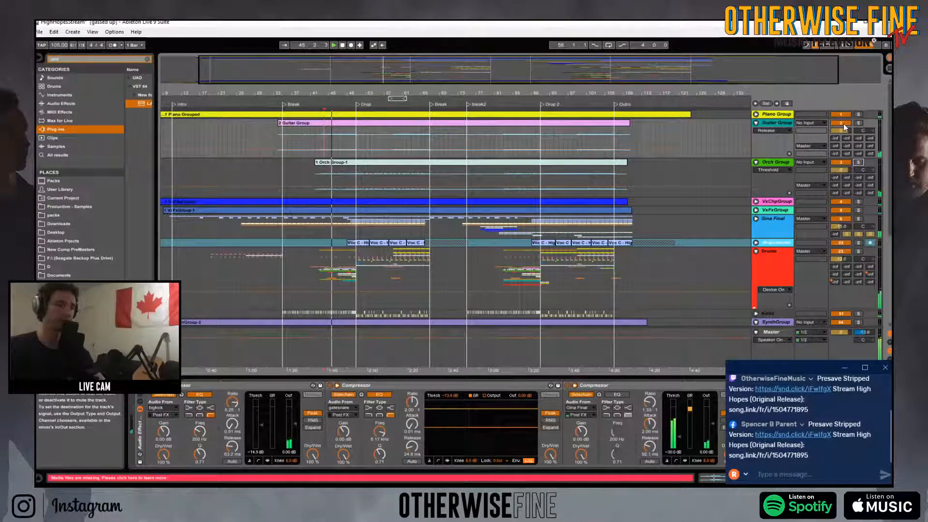
- Mute and re-enable the Kicks group during playback, switch the Guitar Group back on, and stop playback
left_click(841, 314)
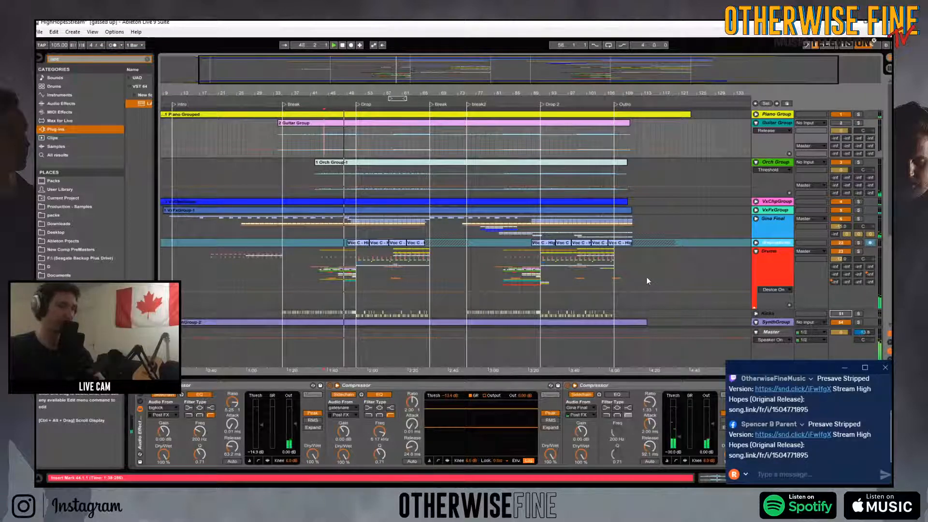
left_click(850, 313)
left_click(842, 124)
key("space")
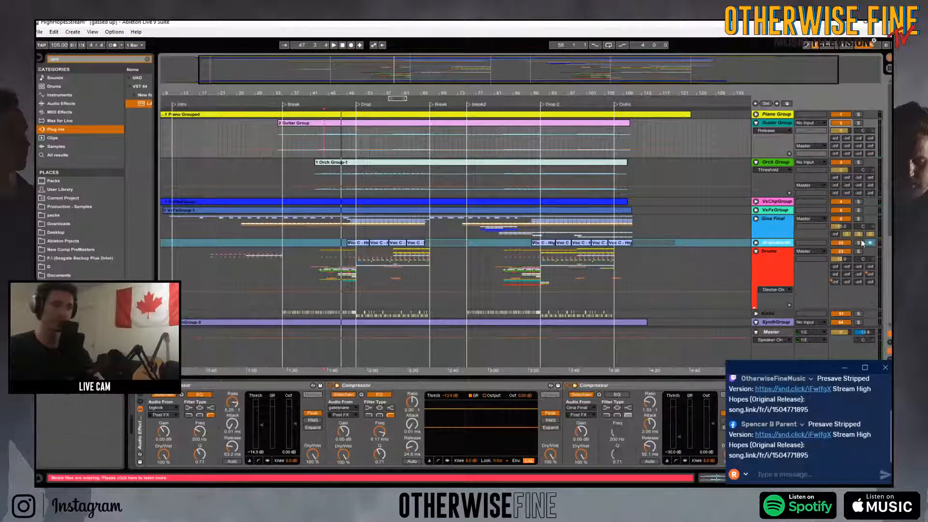
- Unfold the vocal group below VxFxGroup, show its device chain, and set the insert marker at bar 11
scroll(468, 246, "down", 3)
scroll(468, 245, "up", 3)
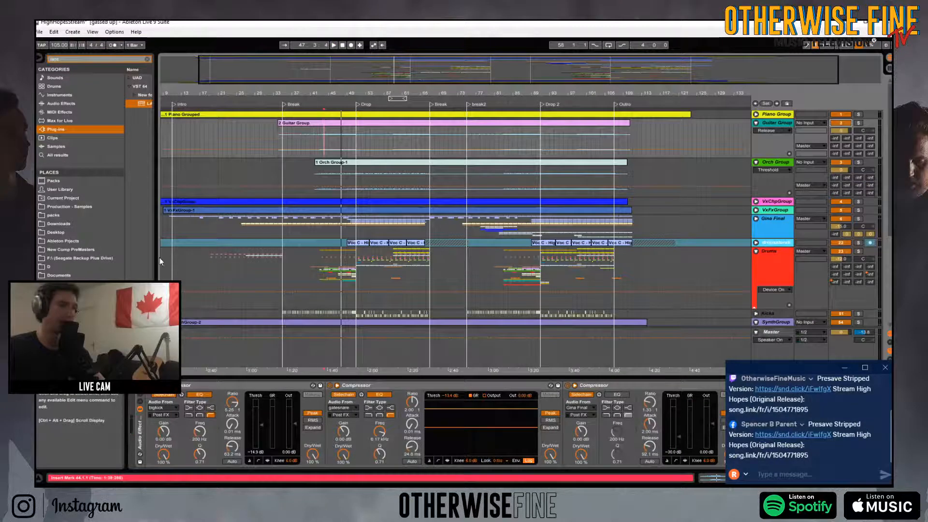
left_click(761, 219)
left_click(755, 219)
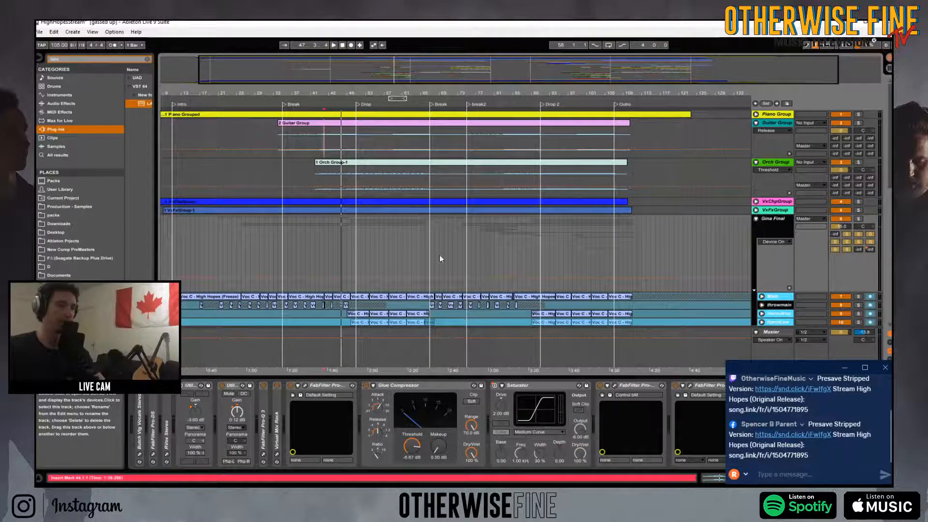
left_click(174, 237)
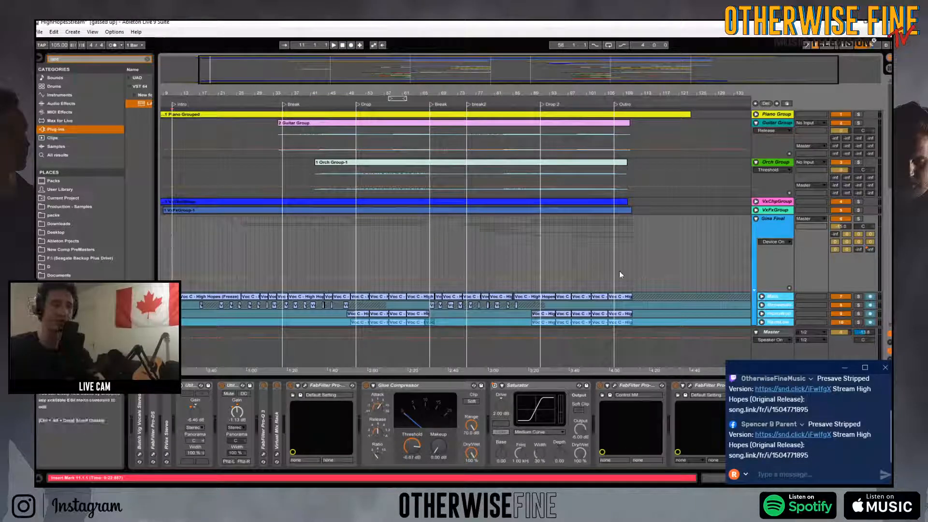
left_click(783, 223)
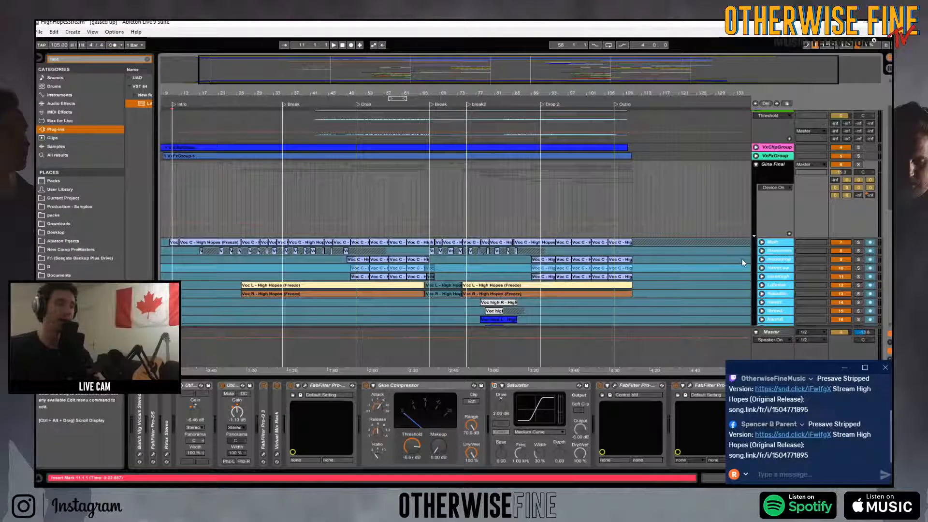
- Show the device chain of the Main vocal track and unfold the track to display its waveform
left_click(778, 245)
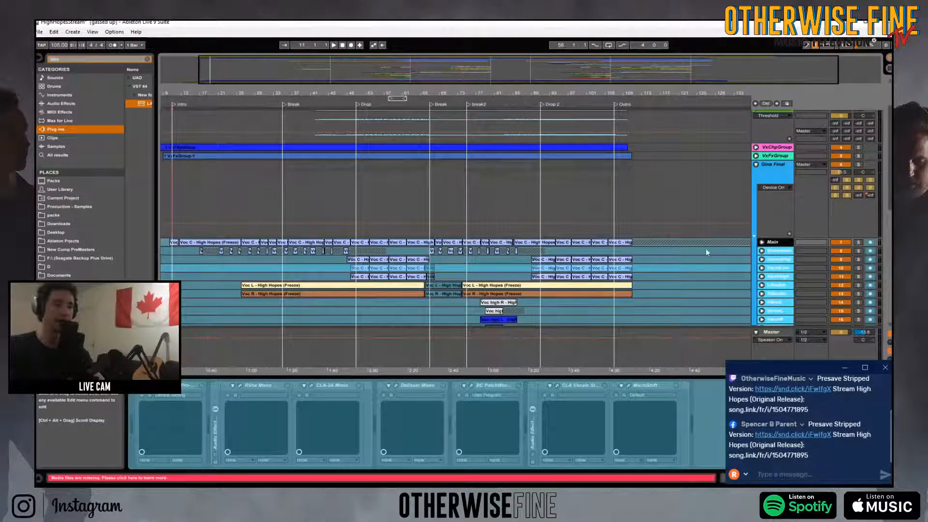
left_click(761, 244)
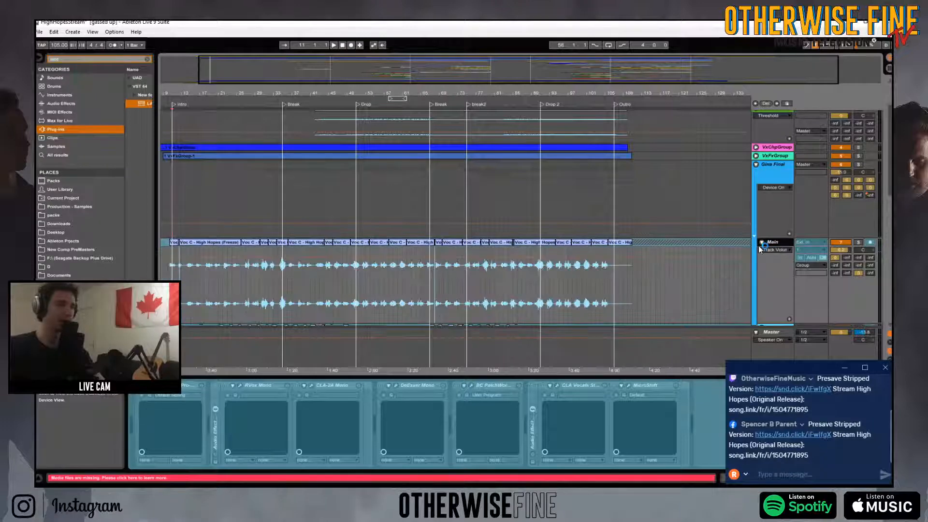
scroll(638, 299, "down", 3)
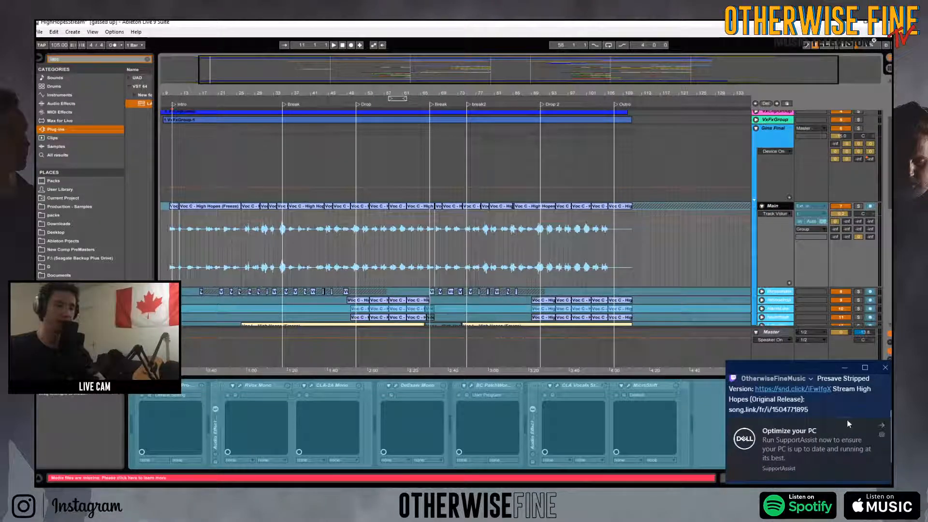
- Dismiss the SupportAssist notification and zoom the arrangement out to show the full timeline of the vocal tracks
left_click(880, 428)
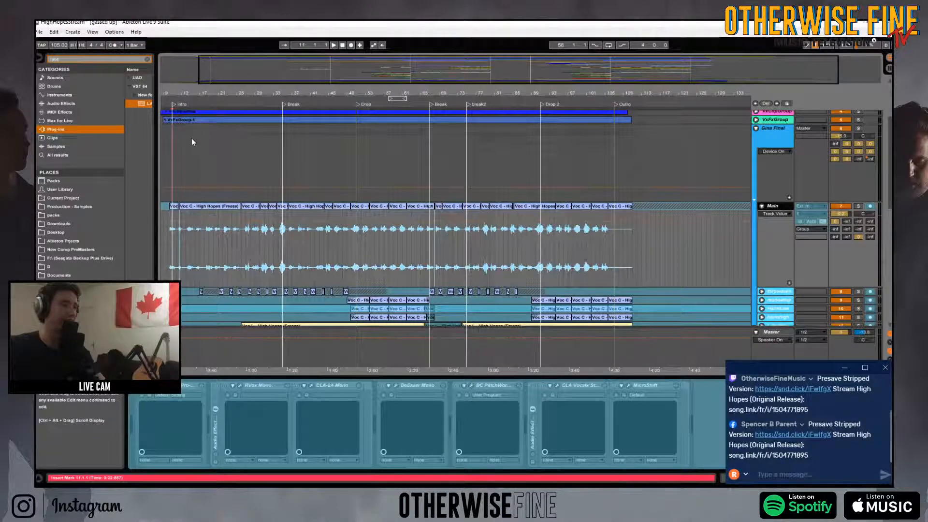
left_click_drag(178, 92, 204, 91)
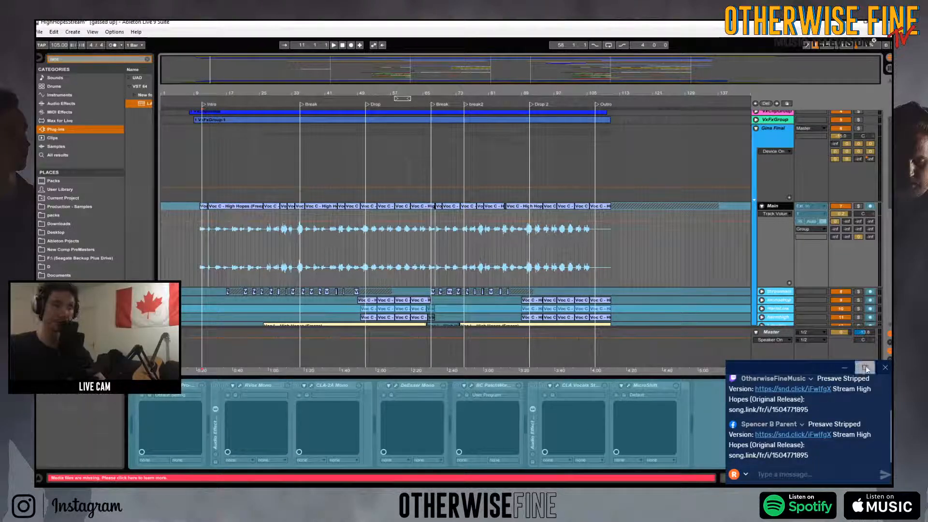
scroll(314, 321, "down", 3)
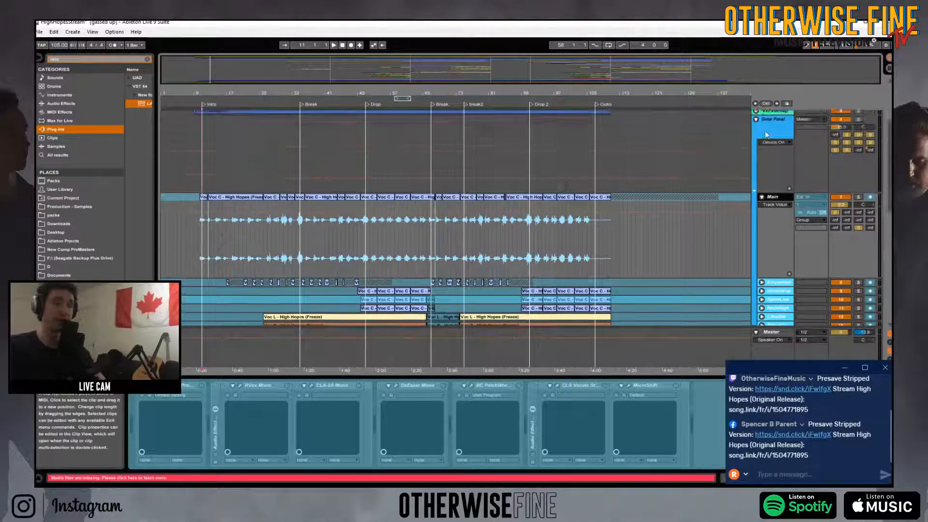
scroll(500, 248, "up", 4)
scroll(500, 248, "down", 4)
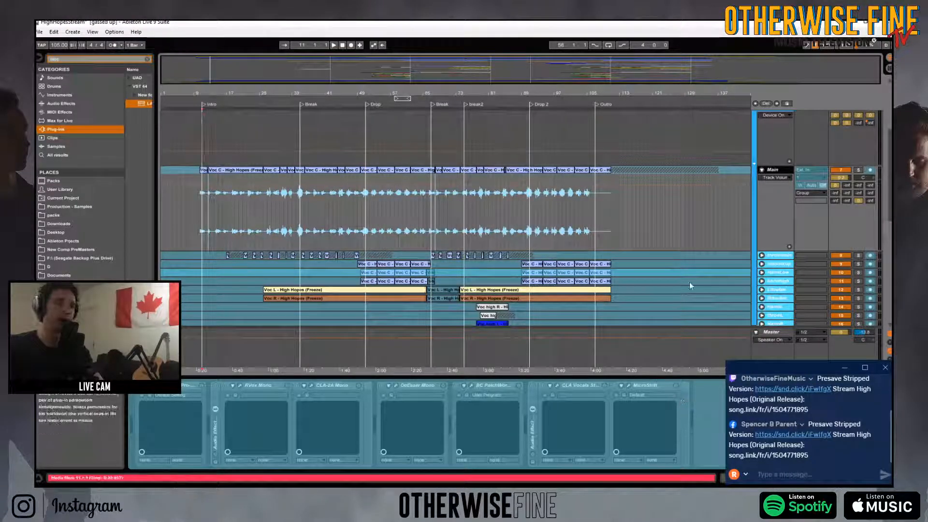
- Solo the Main vocal track, play it from shortly before bar 25, and reposition the chat window over the device area
left_click(858, 170)
left_click(260, 213)
key("space")
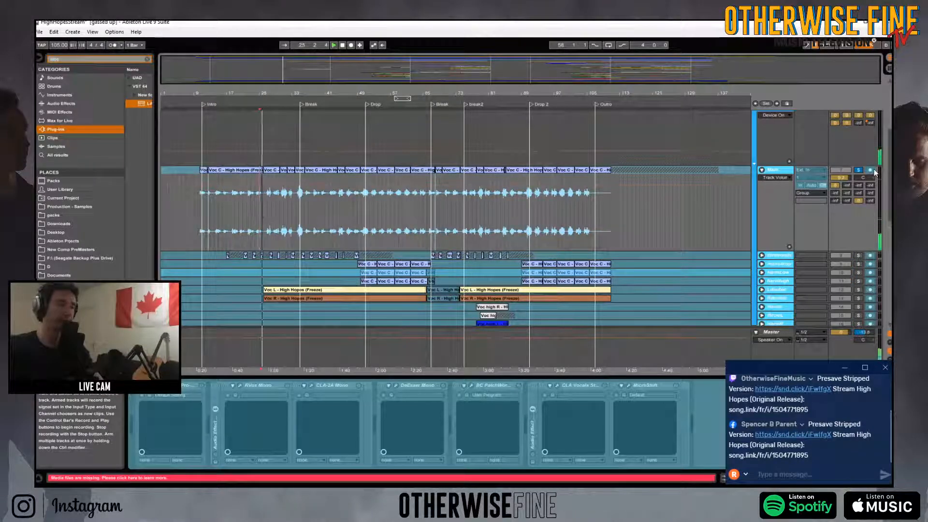
left_click(845, 371)
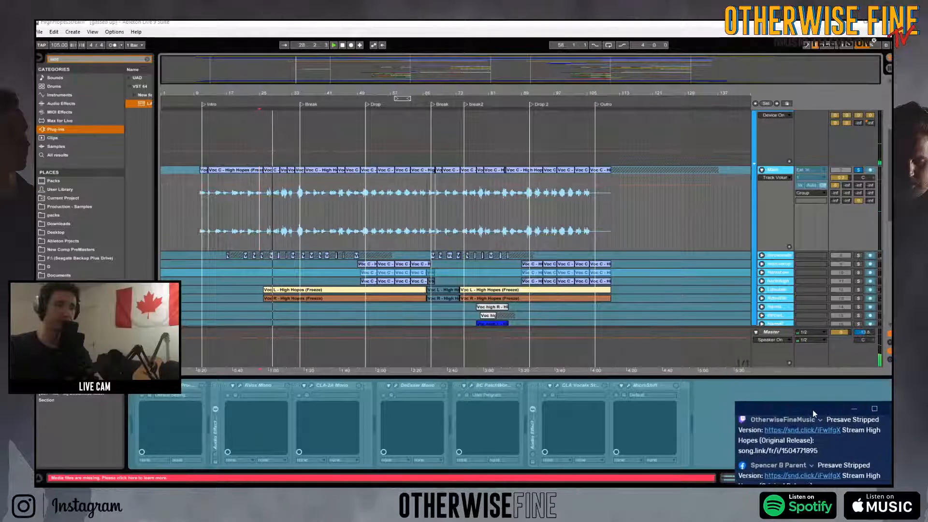
left_click_drag(813, 410, 793, 395)
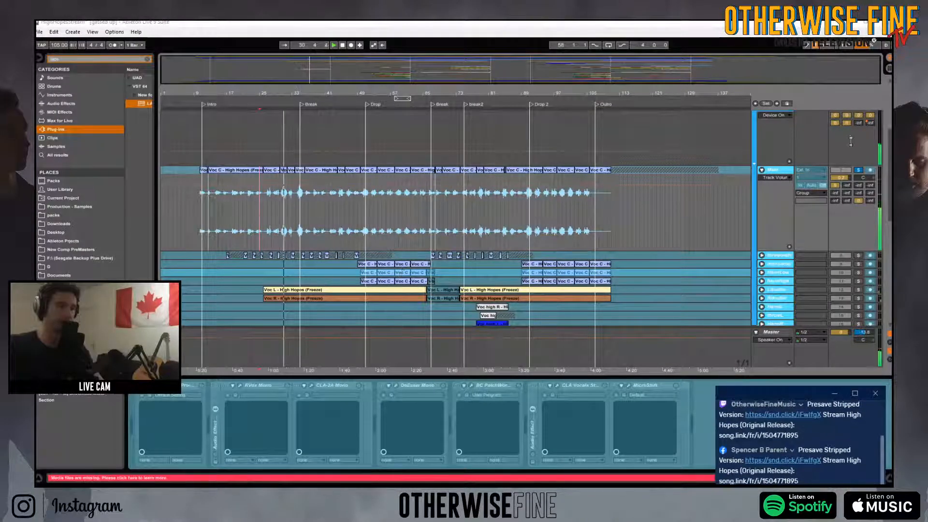
- Show the vocal group's device chain, inspect its Butch Vig Vocals plug-in during playback, and close the plug-in window
scroll(761, 161, "up", 4)
left_click(780, 147)
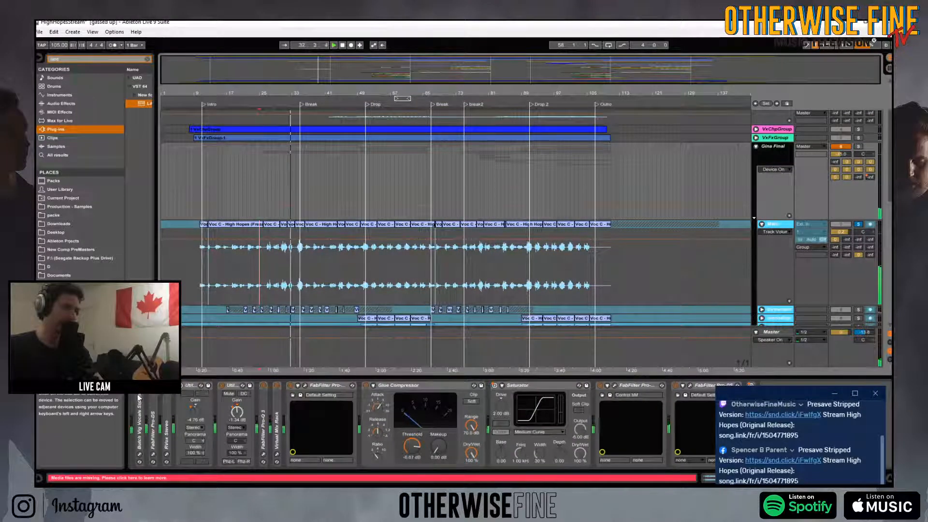
scroll(145, 399, "left", 2)
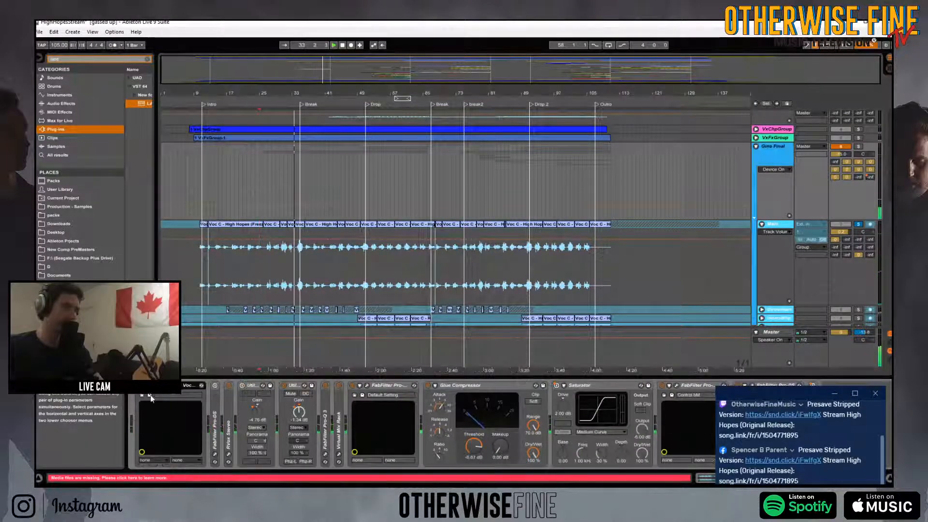
left_click(150, 395)
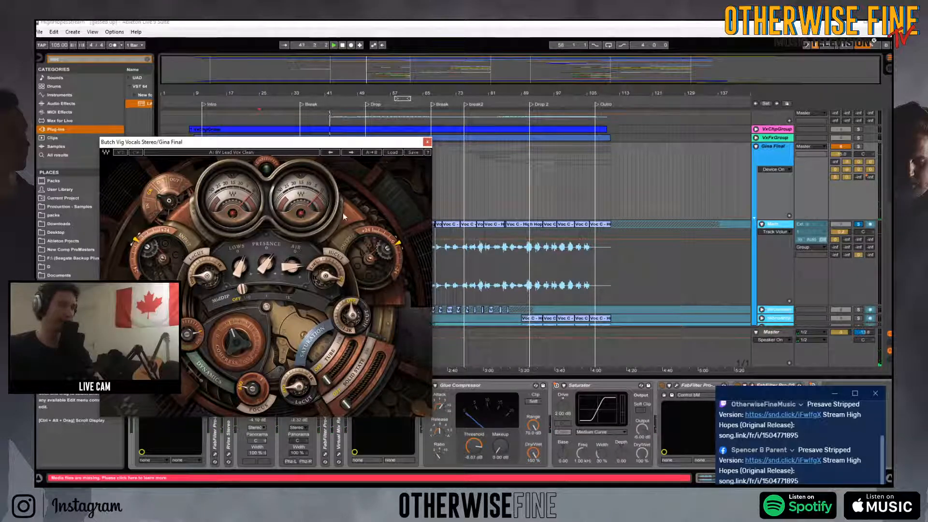
mouse_move(367, 284)
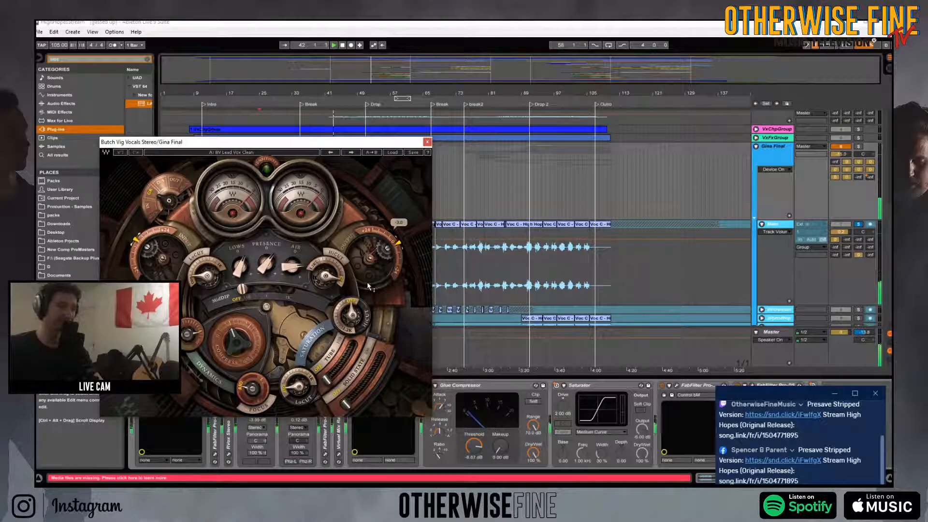
left_click(427, 142)
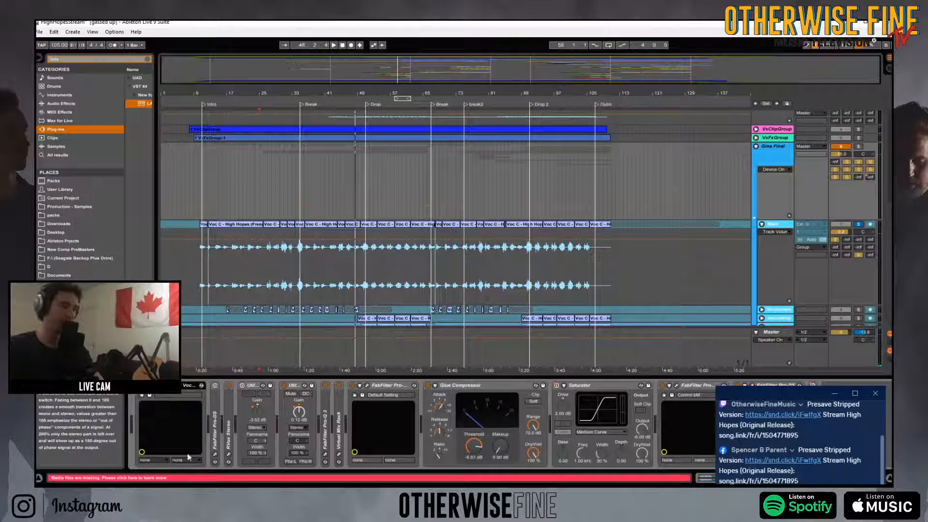
- Select the second Utility device in the vocal group's chain and raise the chat window so its message field shows
scroll(186, 423, "right", 2)
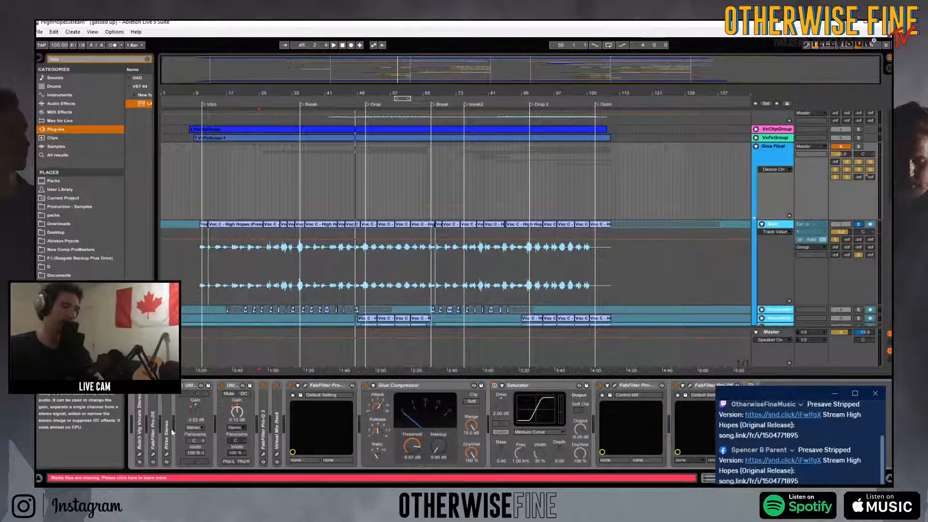
scroll(697, 249, "down", 3)
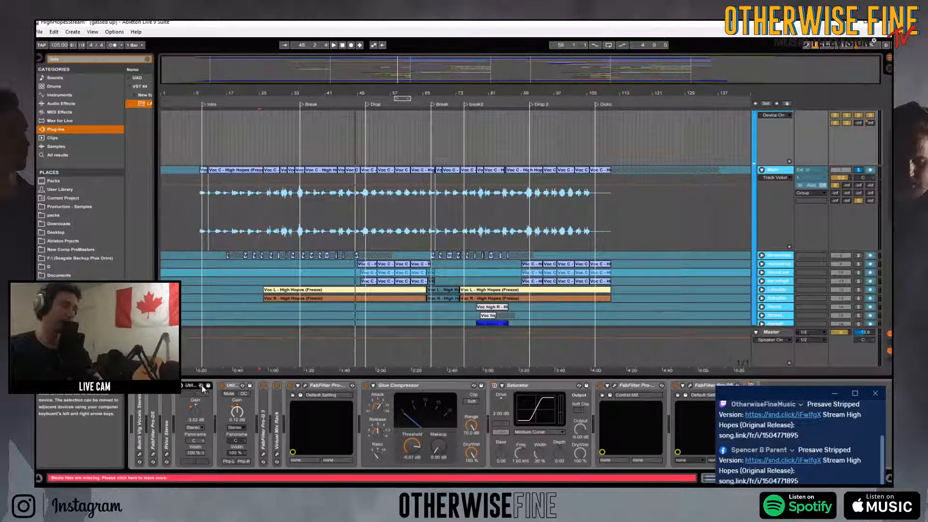
left_click(231, 388)
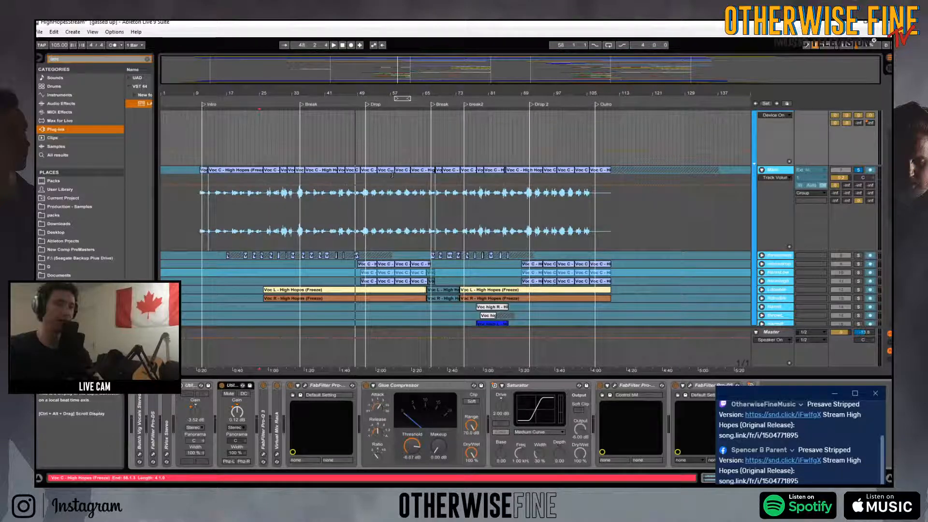
left_click_drag(802, 394, 798, 371)
scroll(195, 188, "up", 2)
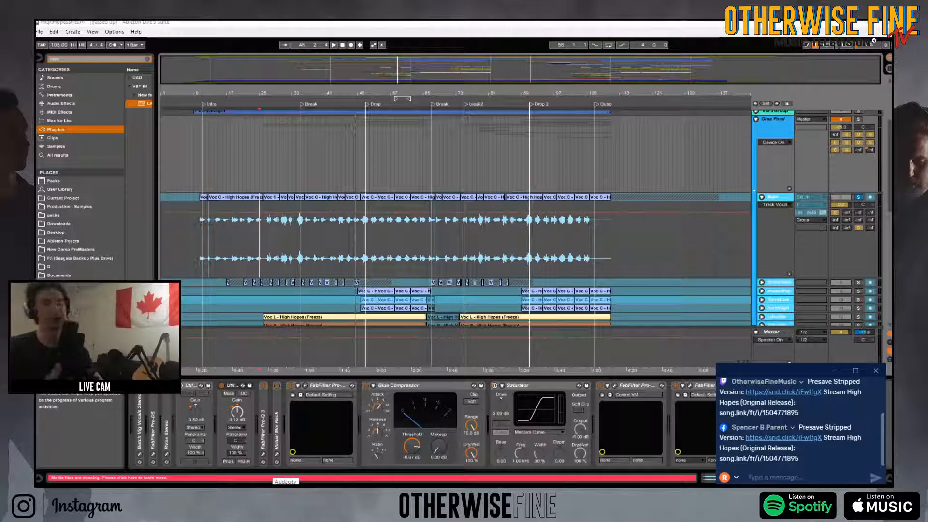
- Unfold the folded FabFilter Pro-Q 3 in the vocal group's chain, and open and close both Pro-Q 3 plug-in windows
double_click(265, 437)
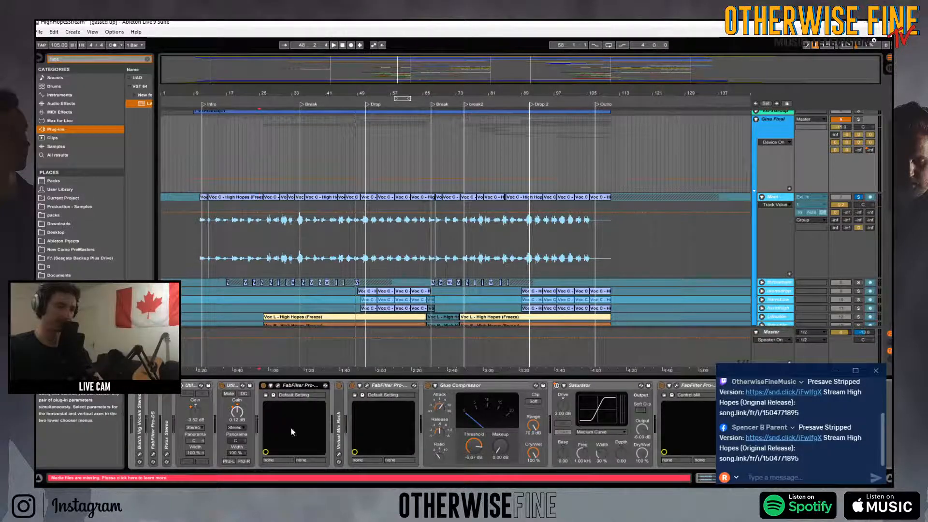
left_click(277, 387)
left_click(683, 123)
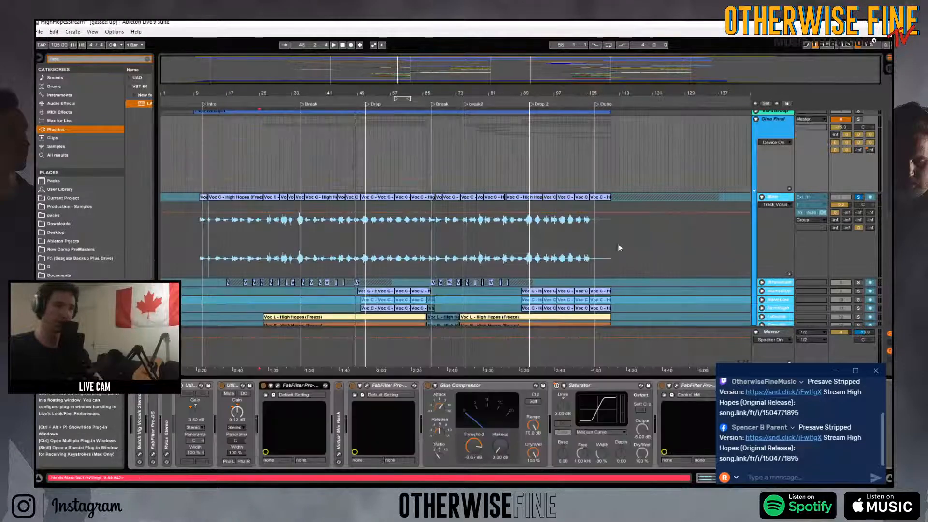
left_click(366, 385)
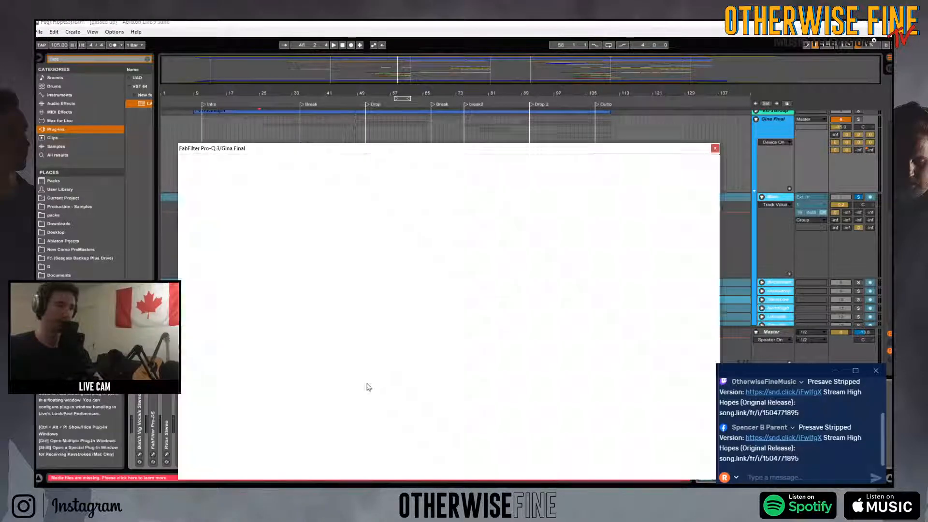
left_click(713, 149)
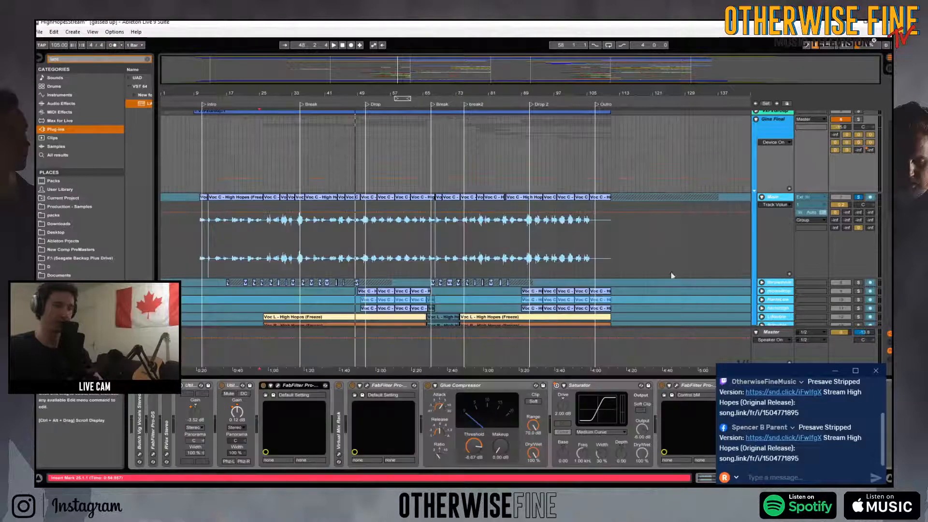
- Move the chat window off the device chain, set the insert marker at bar 22, and fold the Main vocal track
left_click_drag(805, 373, 858, 482)
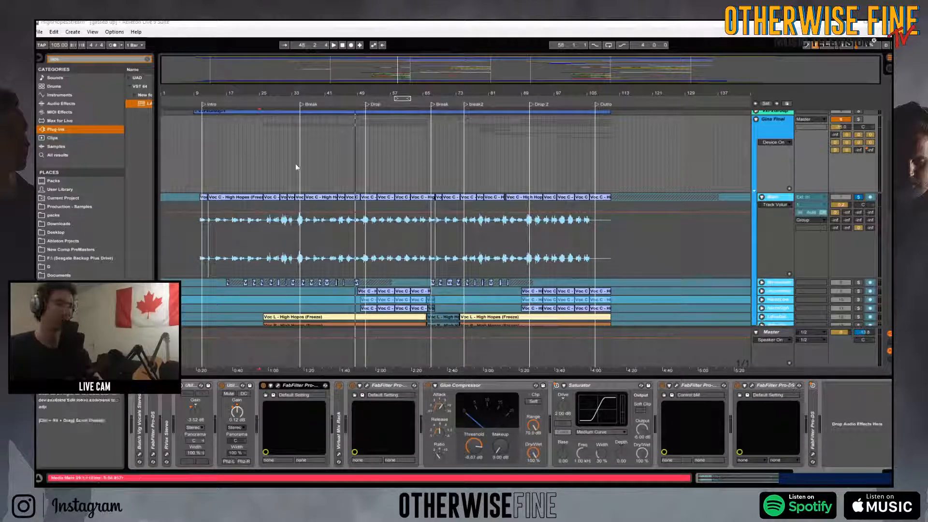
left_click(246, 167)
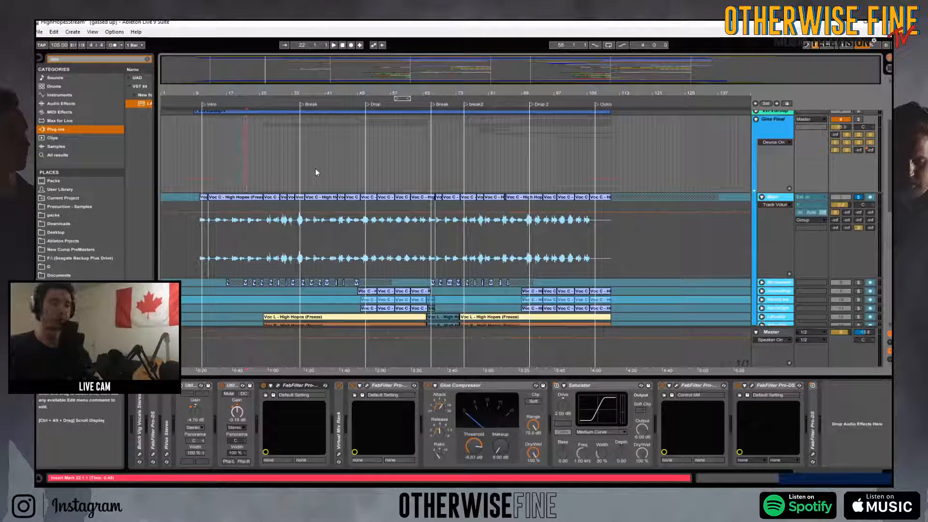
left_click(762, 198)
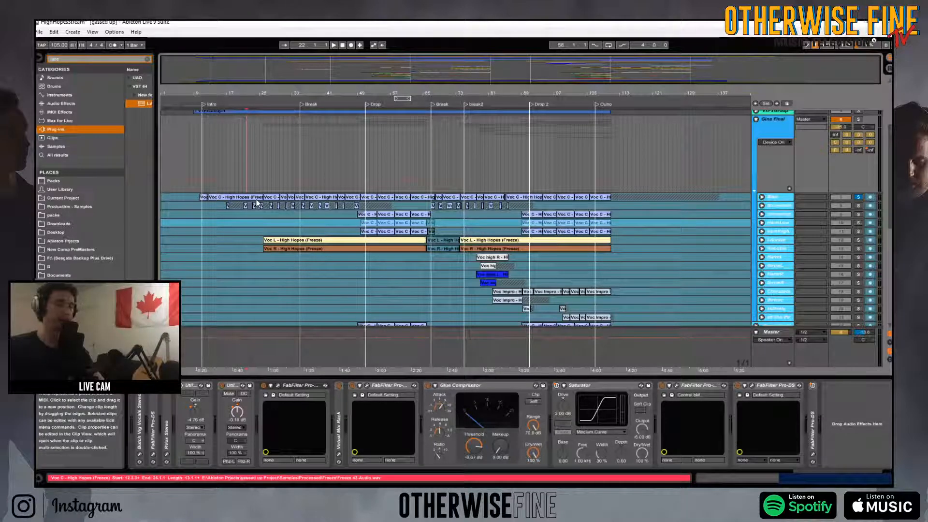
- Move the chat window over the browser and show the remaining vocal tracks down to the Drums group
left_click_drag(818, 477, 311, 291)
left_click_drag(185, 266, 70, 150)
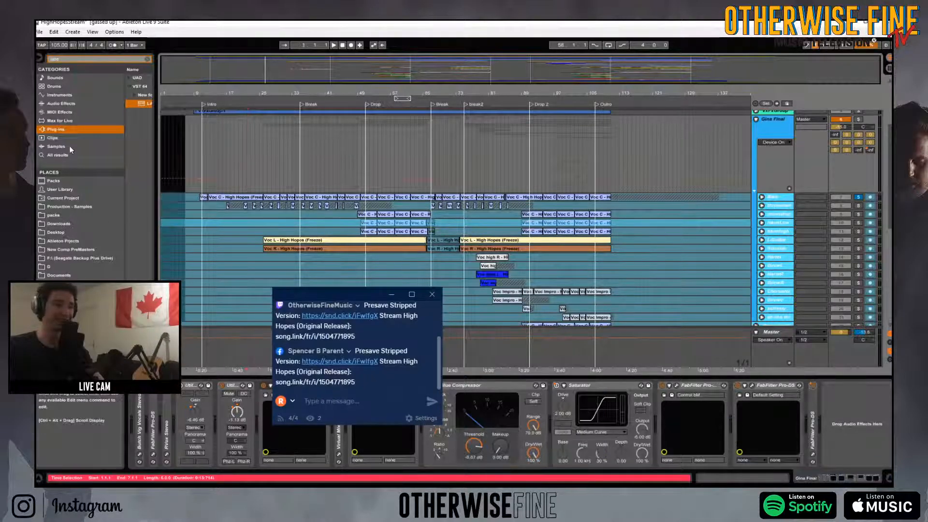
left_click_drag(337, 297, 93, 42)
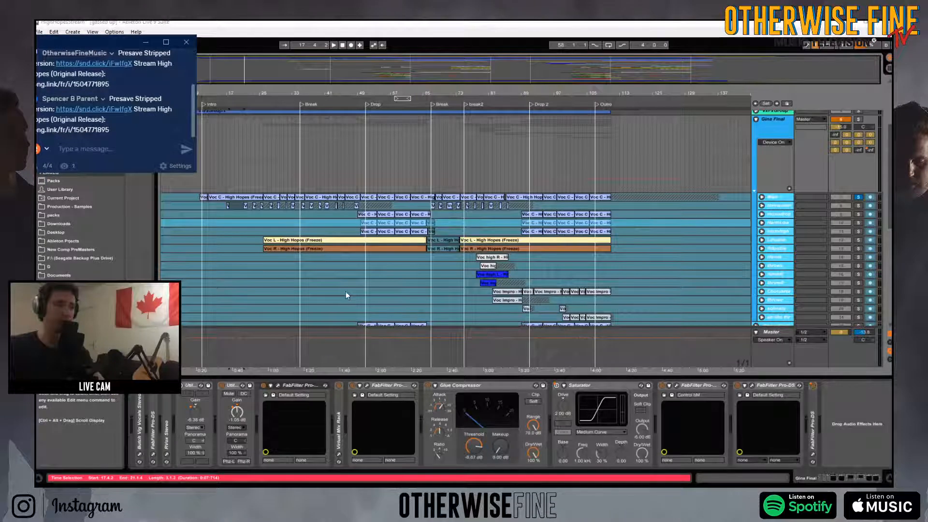
scroll(553, 313, "down", 3)
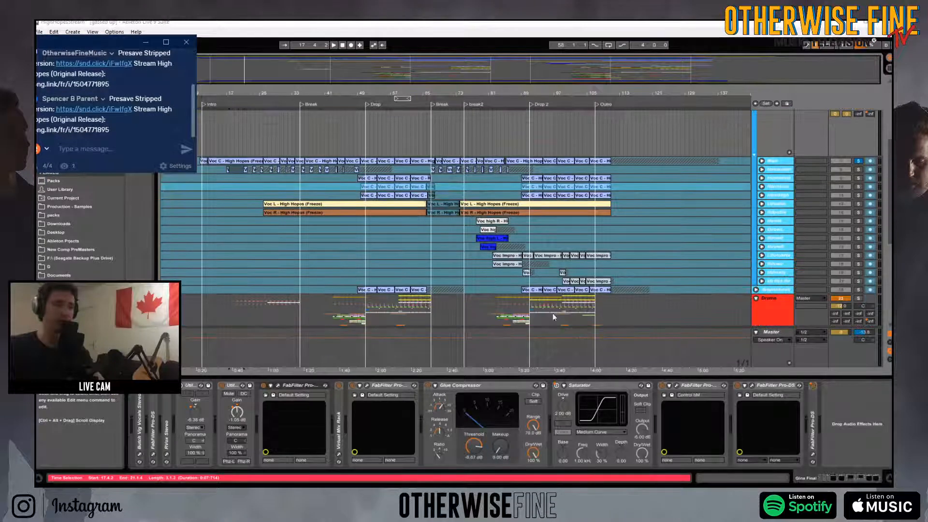
- Unfold the left and right double vocal tracks, add both to the solo, and play from bar 27
left_click(762, 203)
left_click(762, 251)
left_click(268, 224)
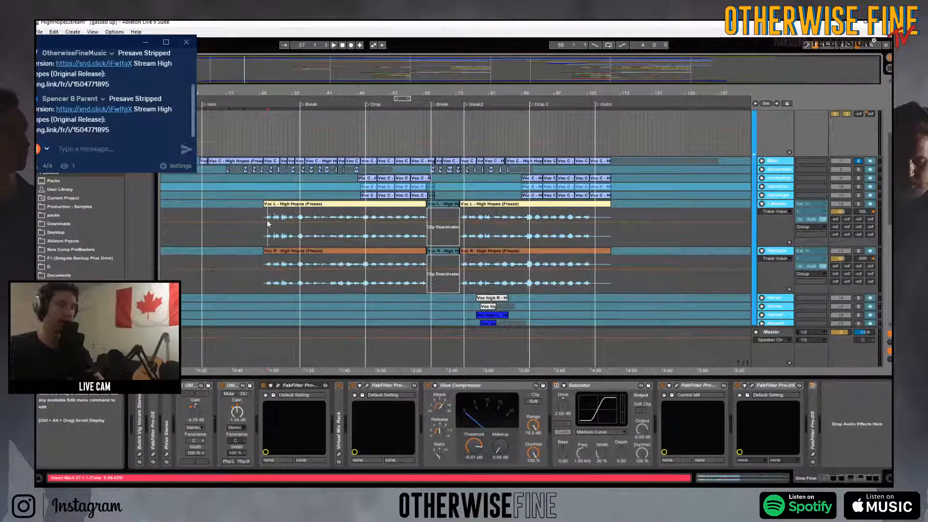
left_click(858, 204, "ctrl")
left_click(859, 251, "ctrl")
key("space")
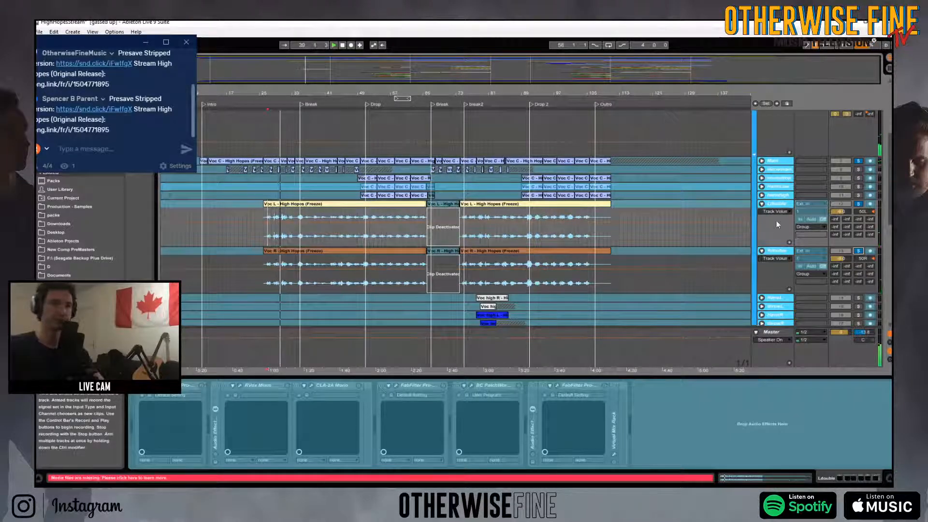
- Unfold the HarmLow and harmhigh vocal tracks, add both to the solo, and audition them at the Drop
left_click(762, 195)
left_click(761, 186)
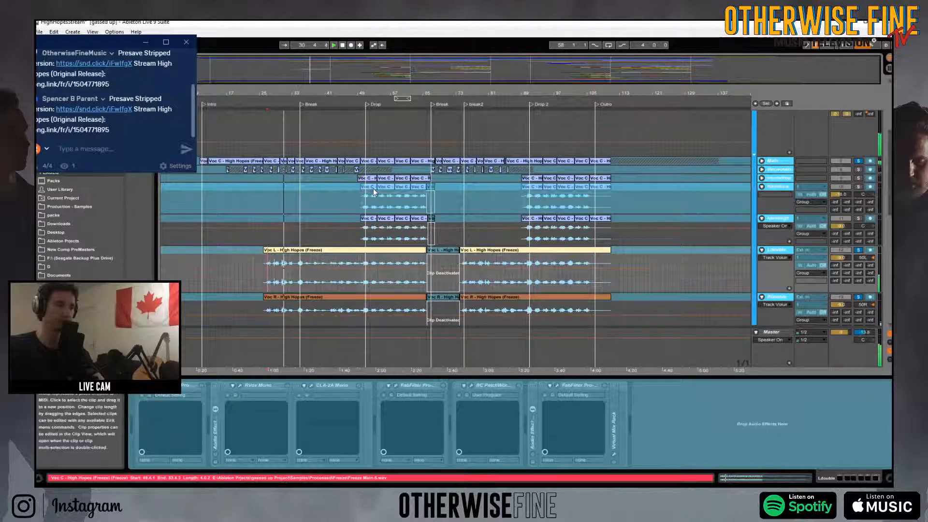
left_click(864, 190)
left_click(860, 187)
left_click(859, 218)
key("space")
key("space")
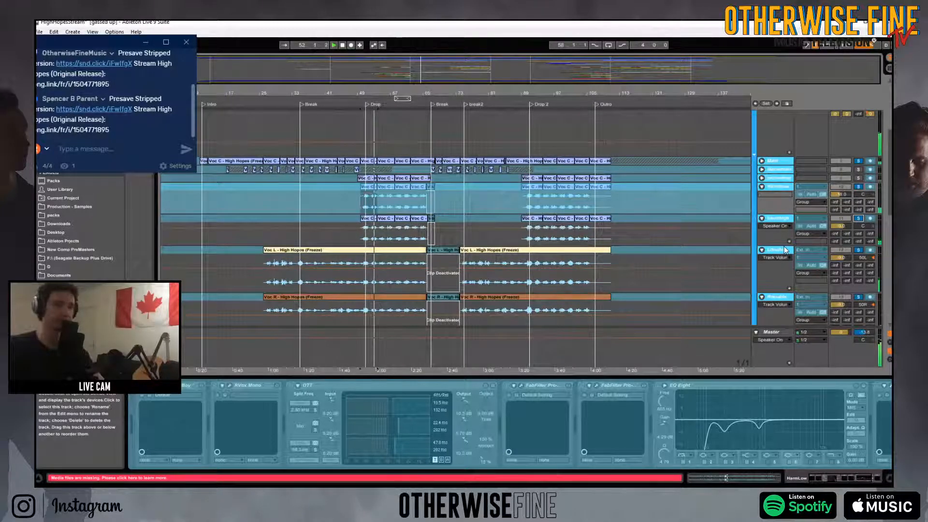
key("space")
- Show the return tracks, deactivate all of them from A doubler to L DRop, and play the soloed vocals dry
left_click(889, 342)
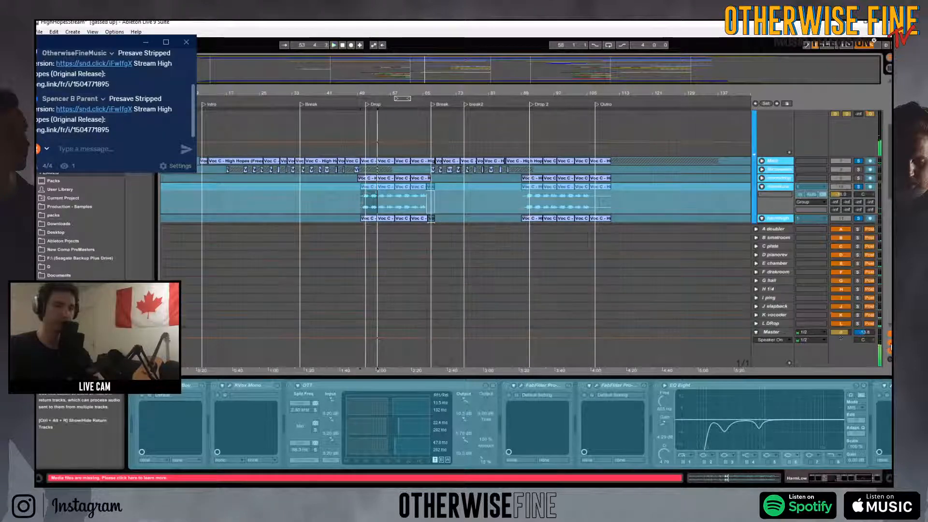
left_click(783, 229)
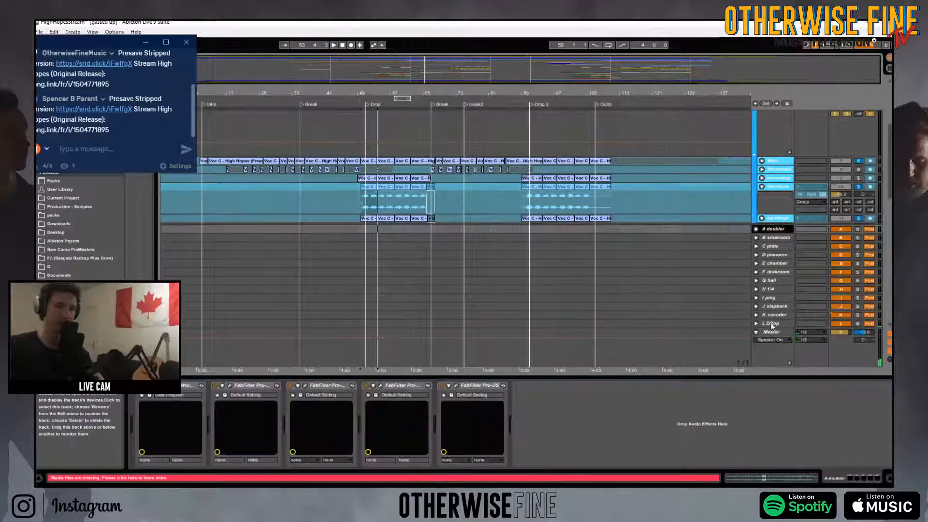
left_click(784, 323, "shift")
left_click(838, 323)
key("space")
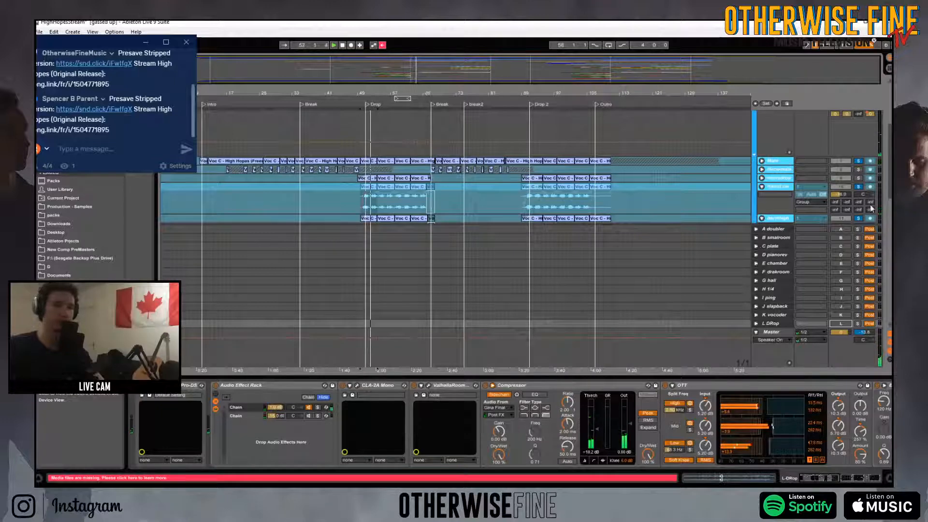
- Hide the return tracks, solo only HarmLow, and look through its whole device chain
left_click(889, 342)
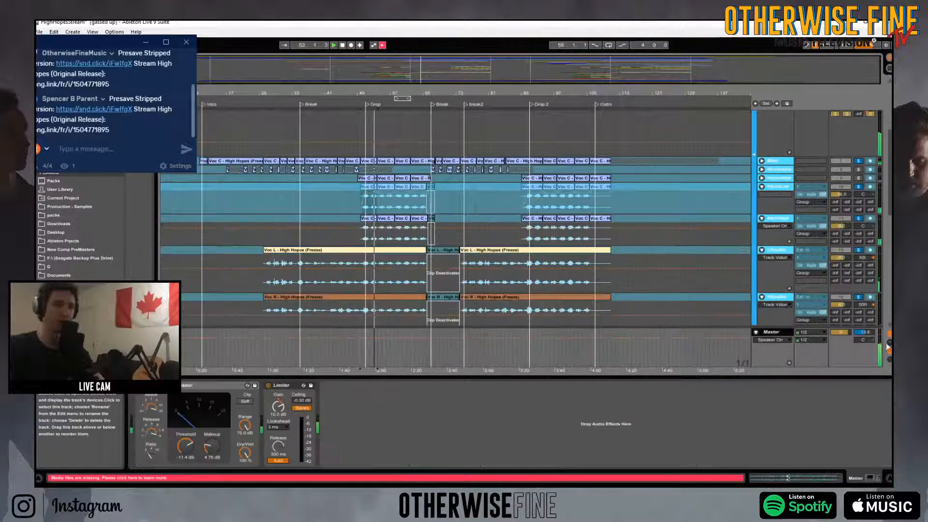
left_click(859, 187)
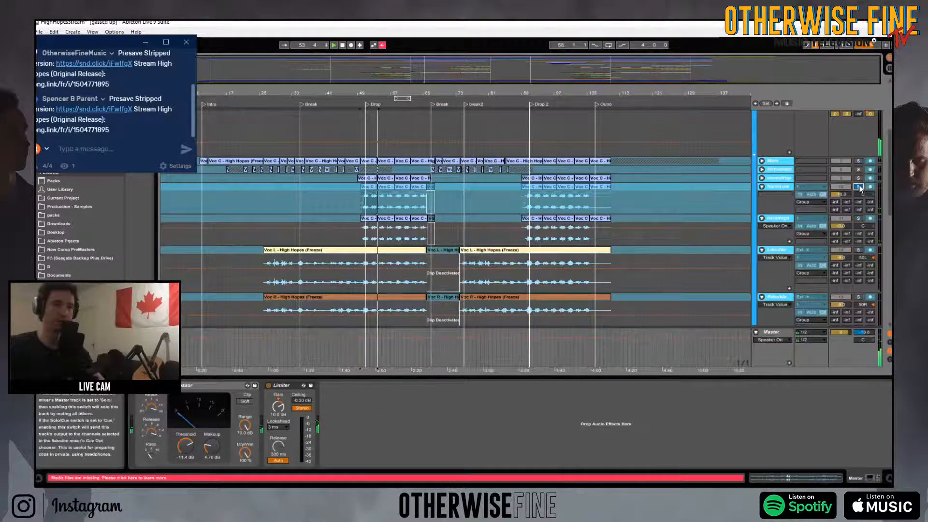
left_click(779, 186)
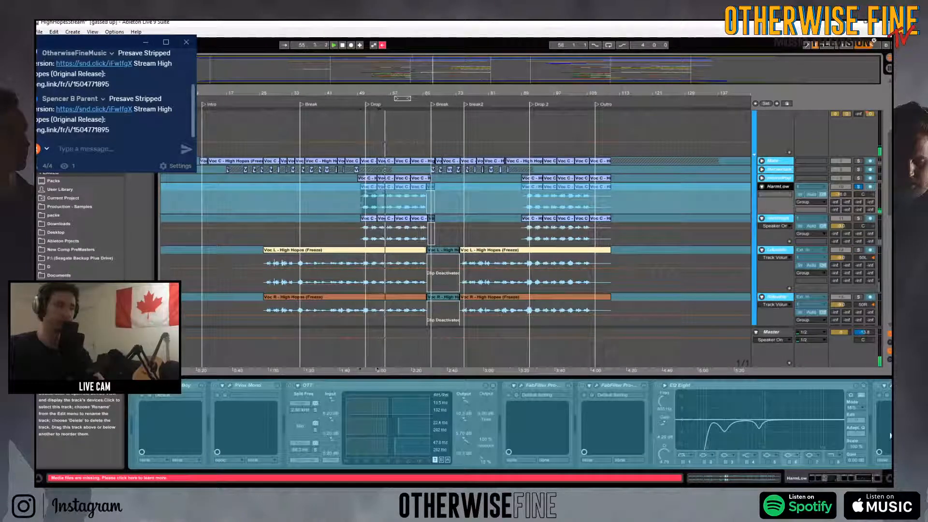
left_click(868, 477)
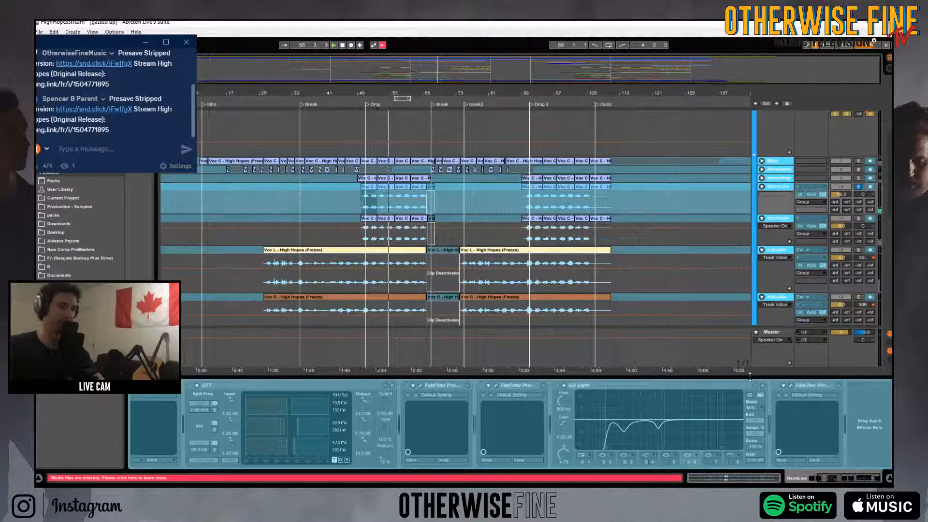
left_click(786, 479)
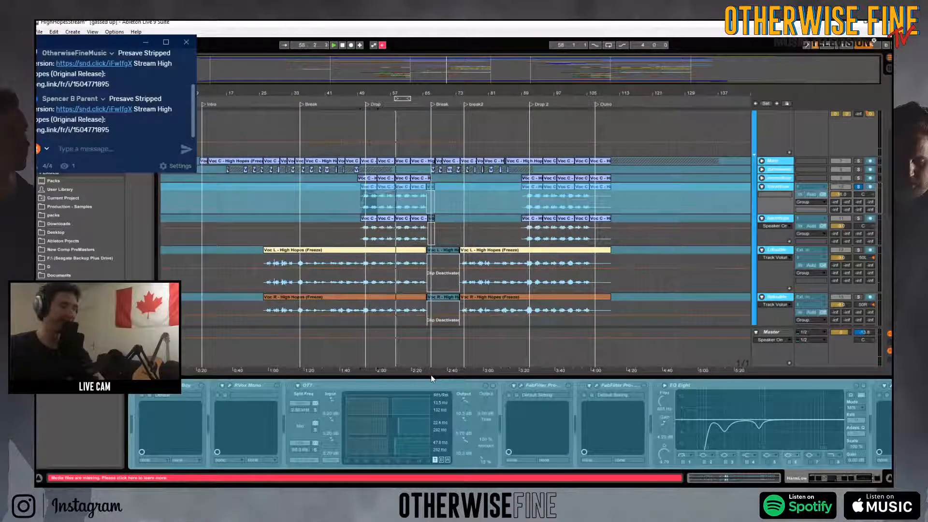
- Solo harmhigh and display its device chain, then restart playback with HarmLow added to the solo
left_click(849, 187)
left_click(859, 218)
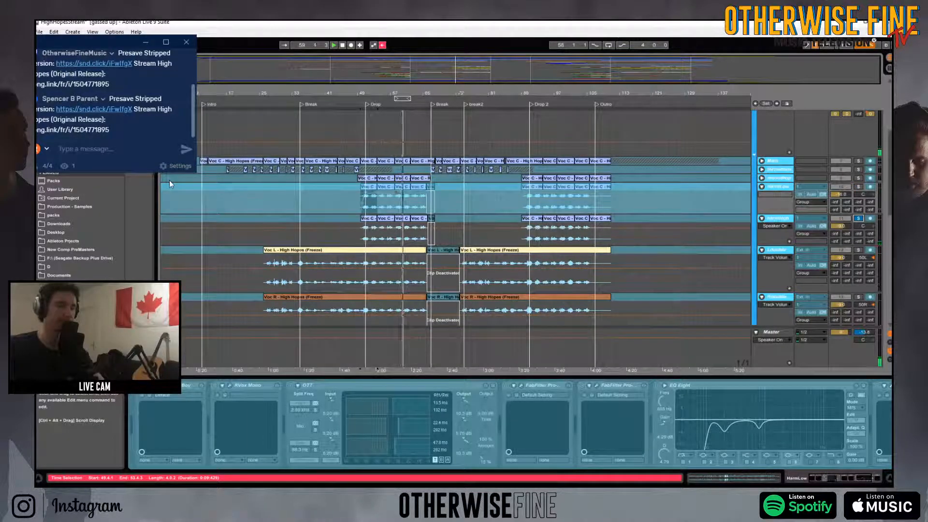
left_click(777, 218)
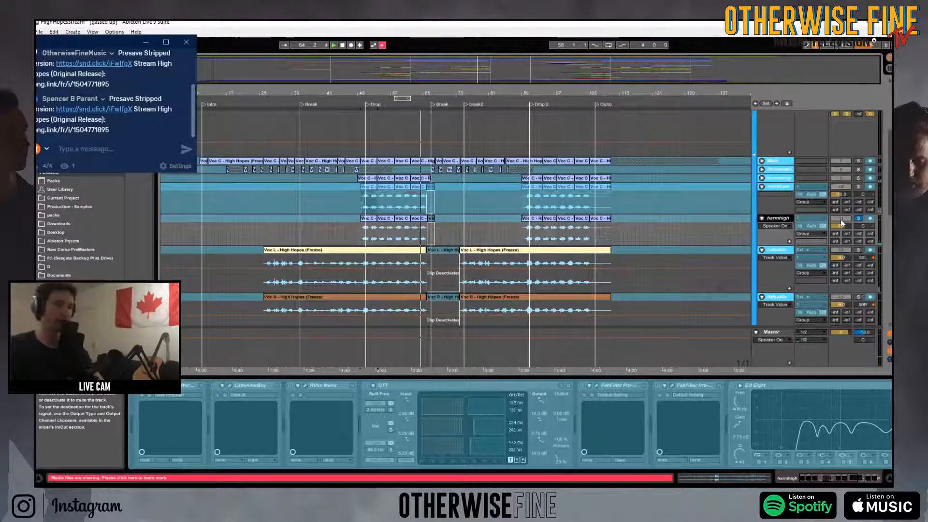
left_click(858, 187, "ctrl")
key("space")
key("space")
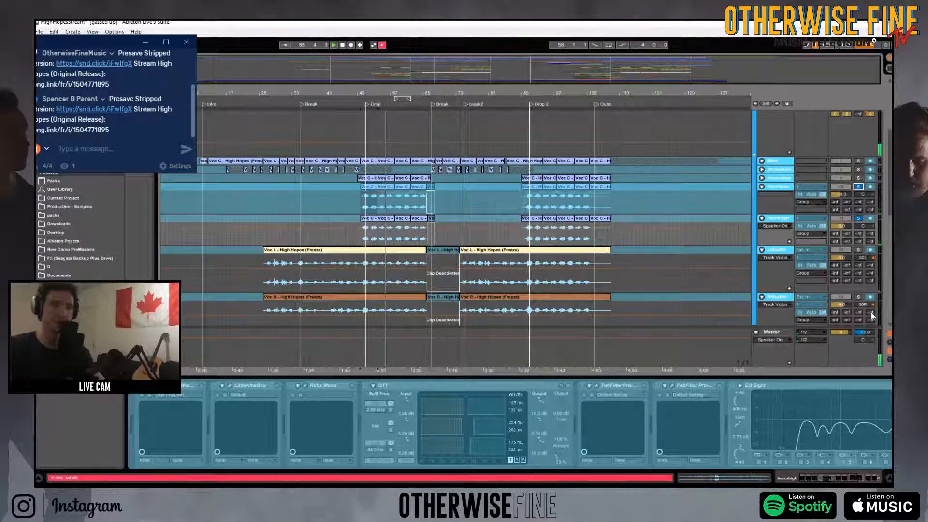
- Add the double and main vocal tracks to the solo and restart playback from the Drop in the vocal group
scroll(863, 271, "down", 3)
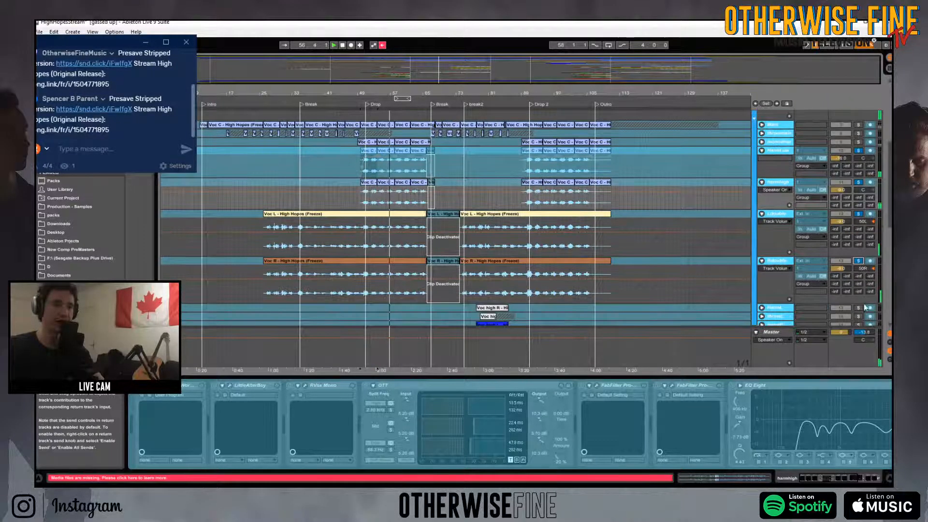
scroll(861, 299, "down", 4)
scroll(870, 220, "up", 10)
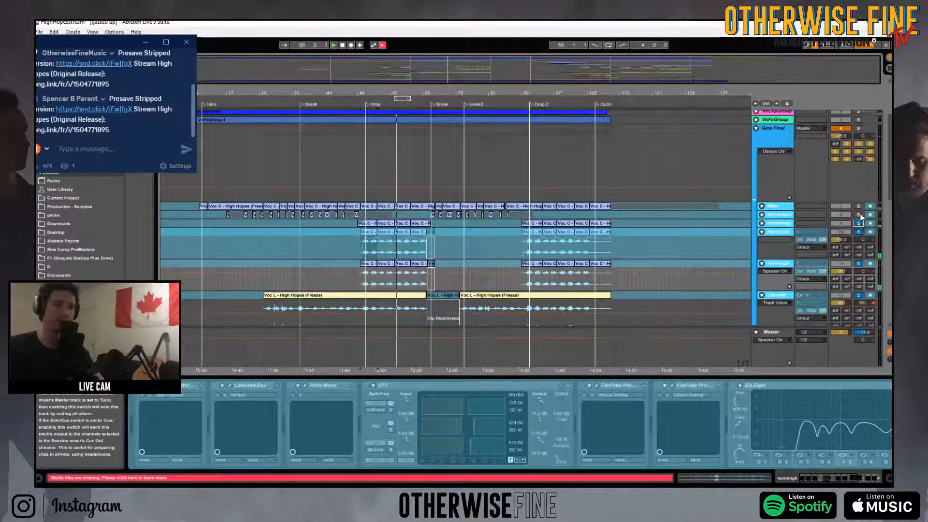
left_click(365, 178)
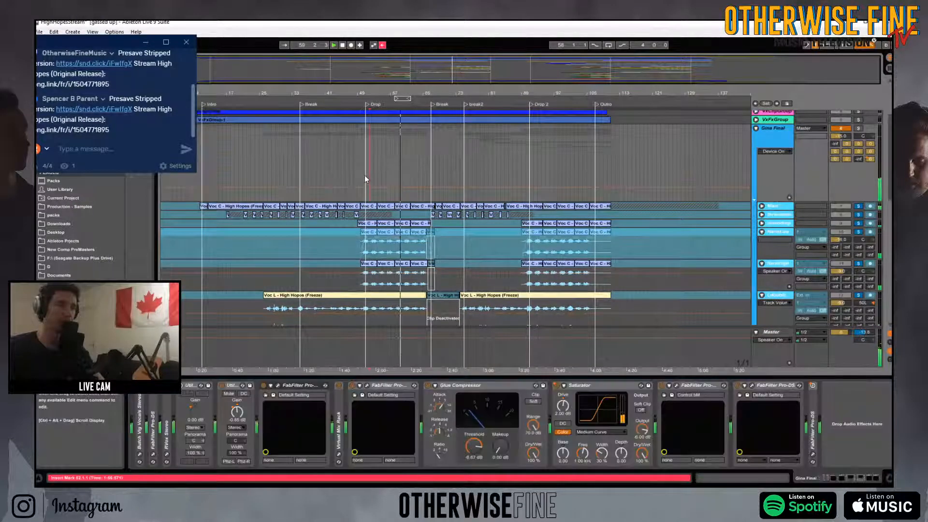
key("space")
key("space")
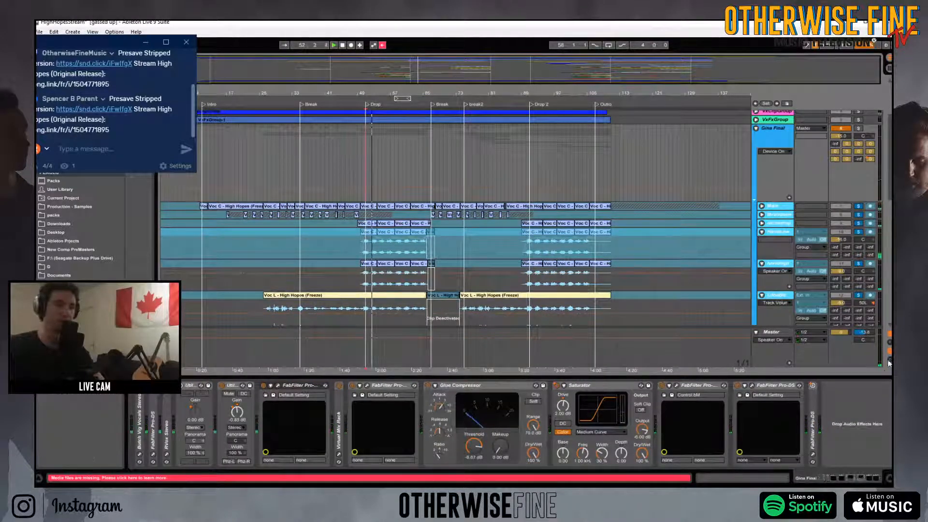
- Show the return tracks again and reactivate A doubler, B smalroom, C plate and D pianorev
left_click(890, 342)
scroll(648, 195, "down", 5)
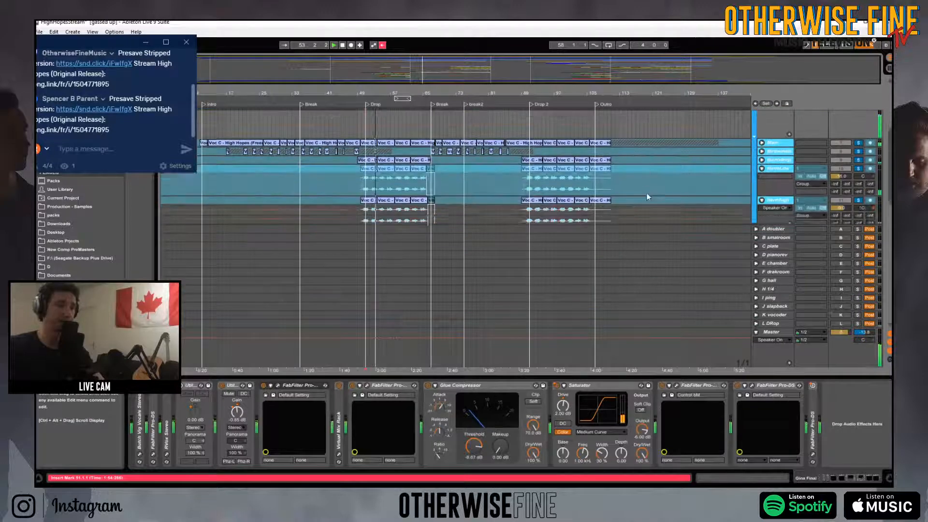
scroll(648, 193, "down", 5)
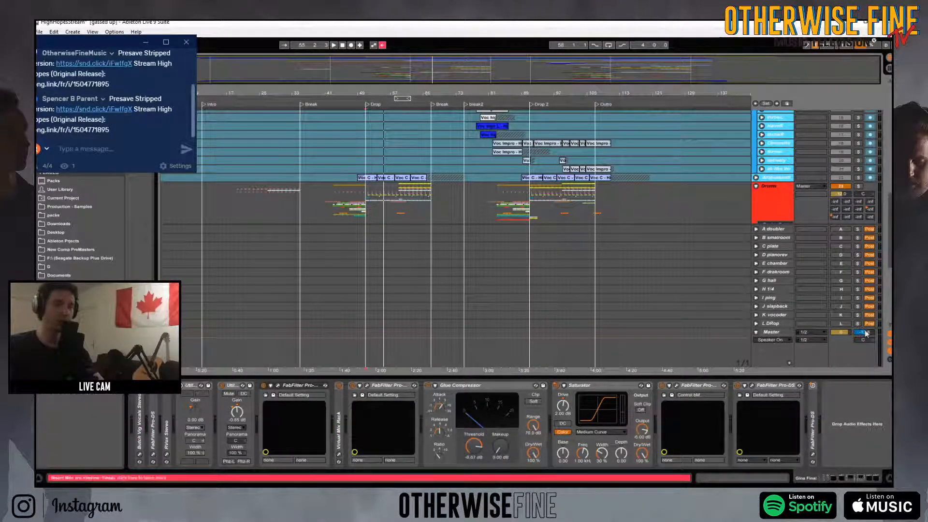
left_click(845, 231)
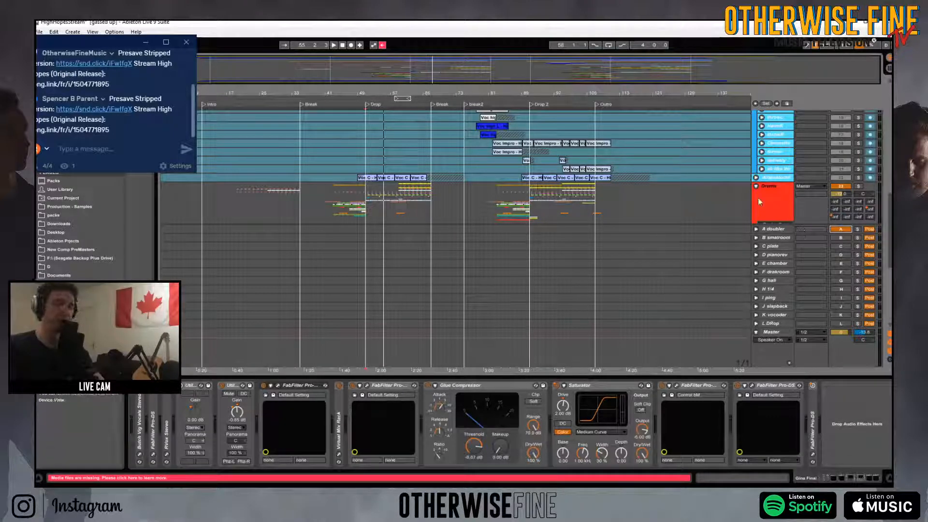
left_click(844, 246)
left_click(841, 254)
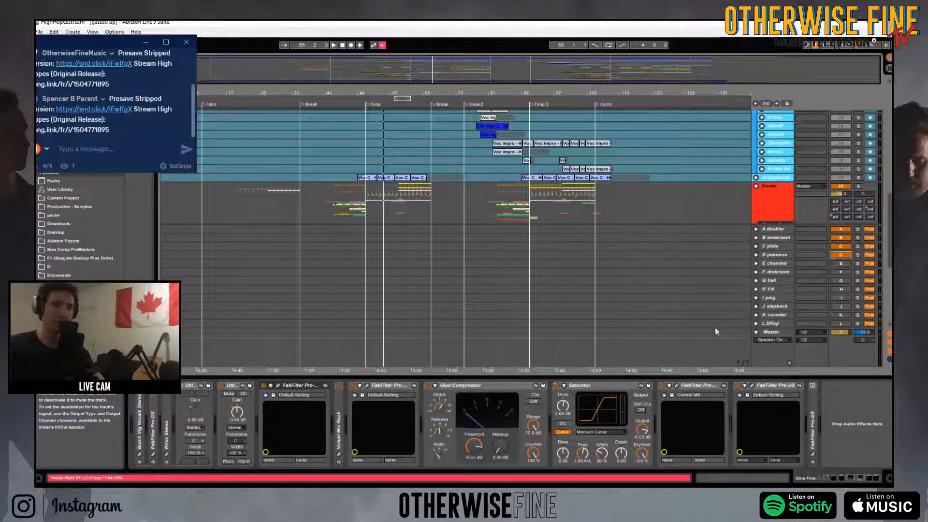
- Reactivate the returns from E chamber to K vocoder, viewing the D pianorev and H 1/4 device chains
left_click(775, 256)
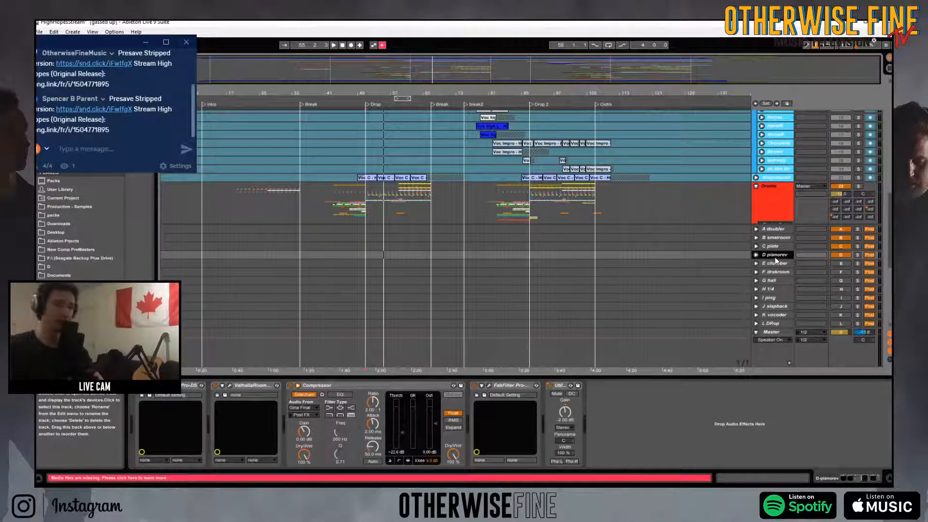
left_click(840, 289)
left_click(841, 298)
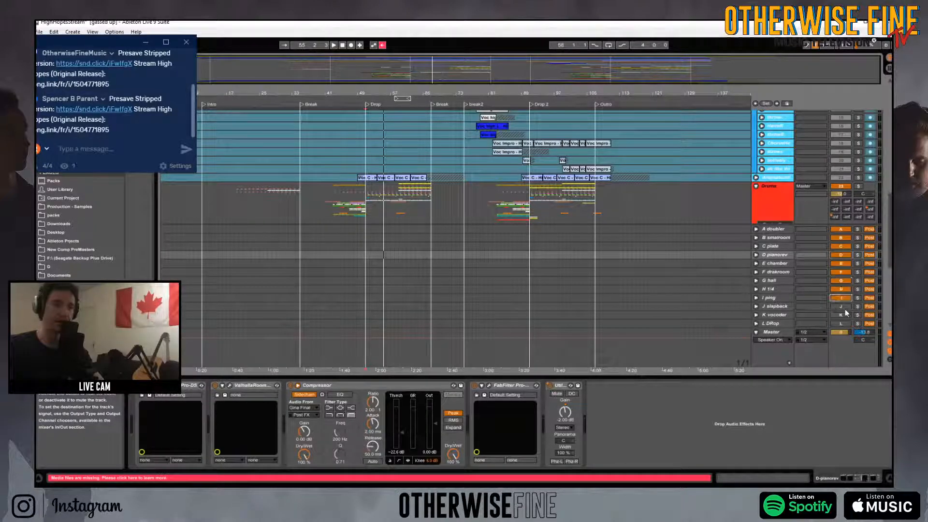
left_click(778, 290)
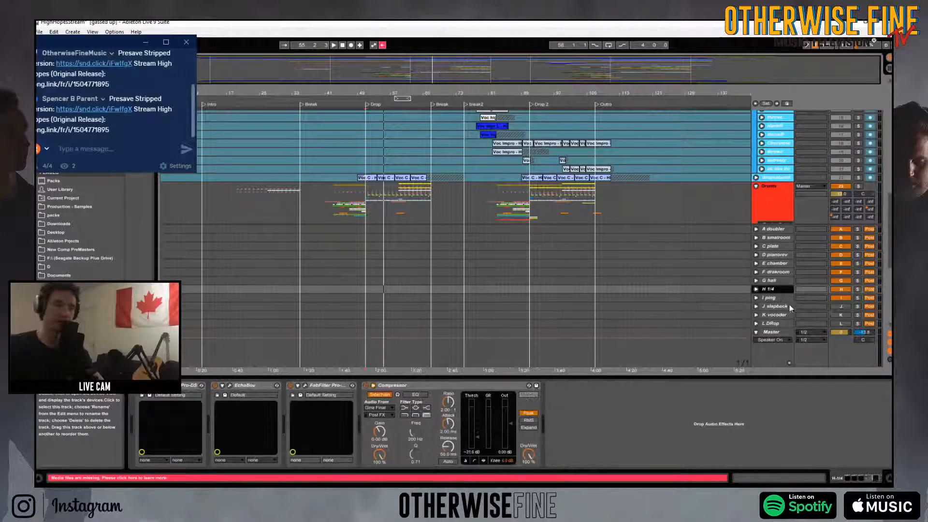
left_click(840, 307)
left_click(841, 315)
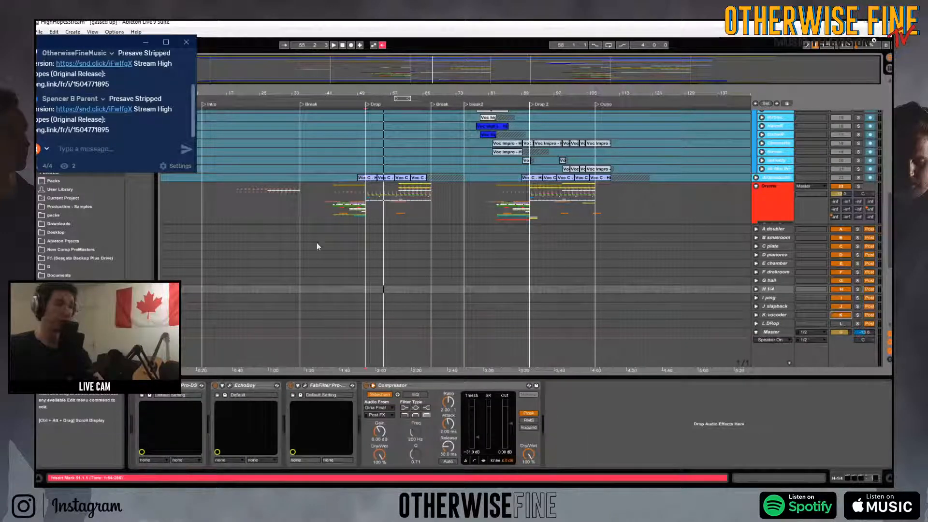
- Unfold the K vocoder return track, set the insert marker at bar 48 on J slapback, and bring the chat window fully into view
scroll(317, 244, "up", 5)
scroll(423, 140, "down", 3)
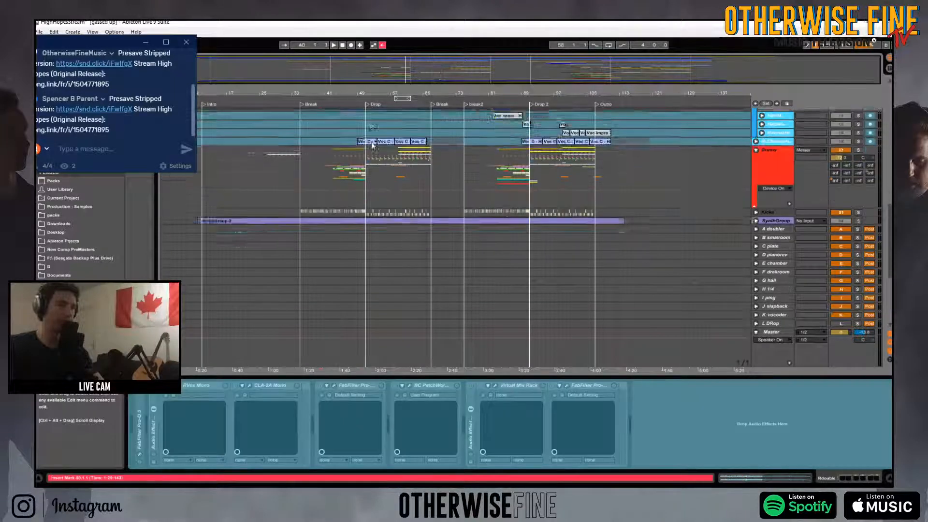
scroll(784, 197, "down", 4)
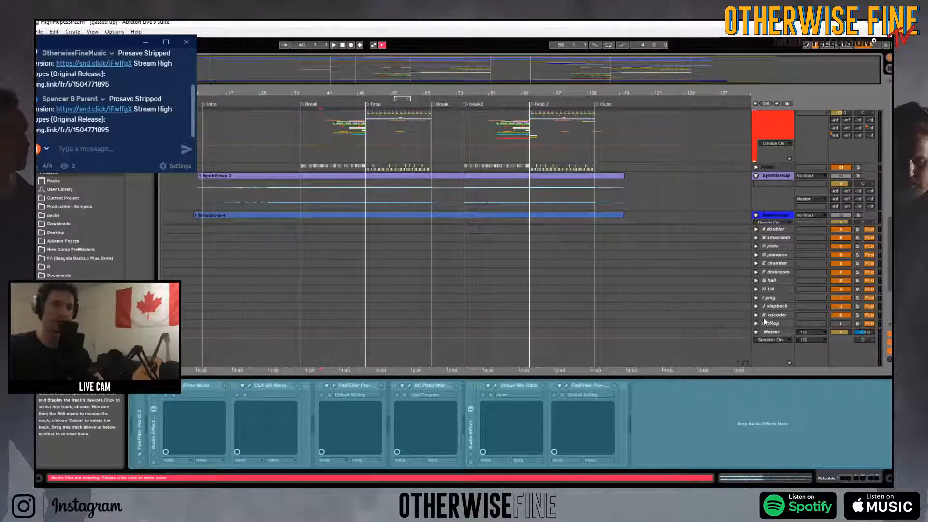
left_click(757, 315)
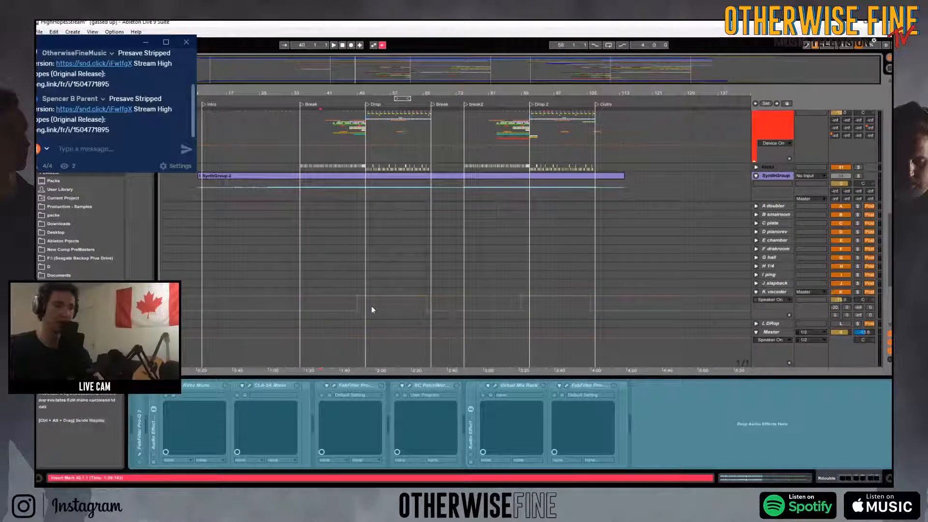
left_click(358, 283)
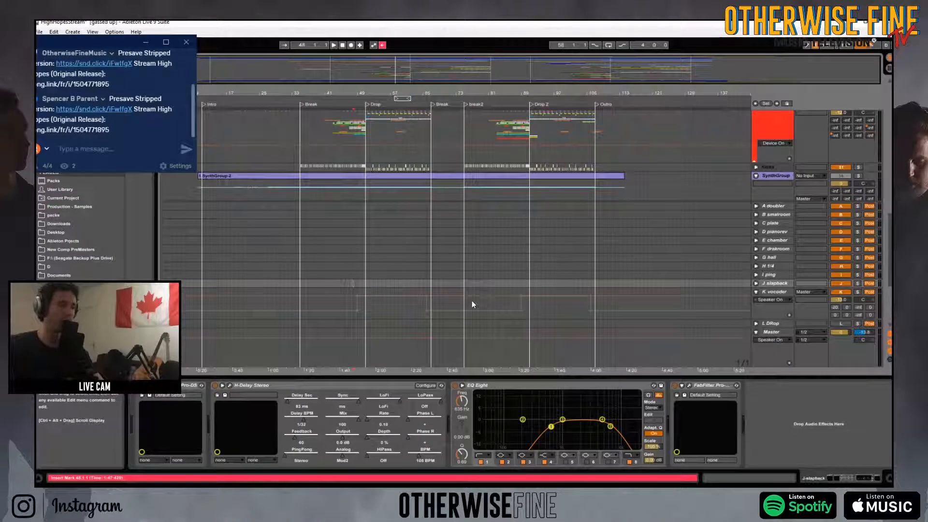
left_click_drag(78, 46, 97, 44)
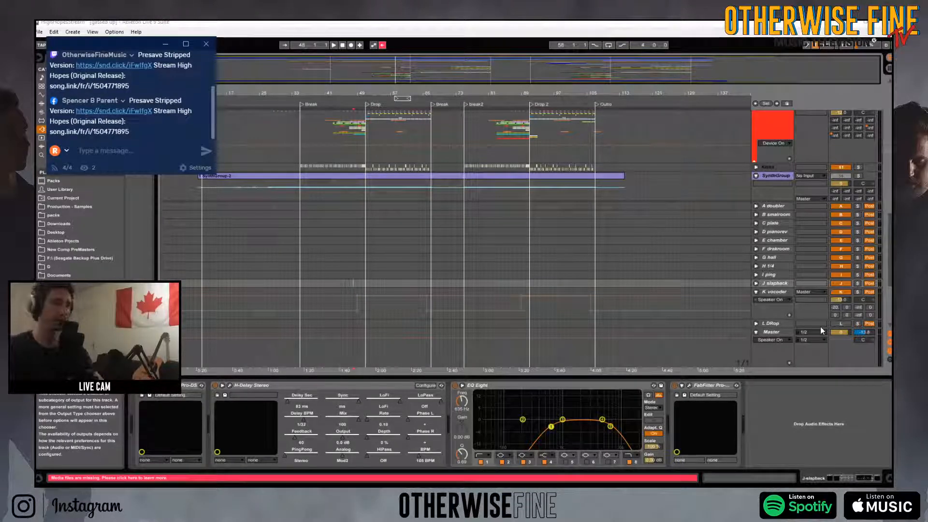
- Solo SynthGroup and BassGroup together and play them from the Drop
left_click(374, 185)
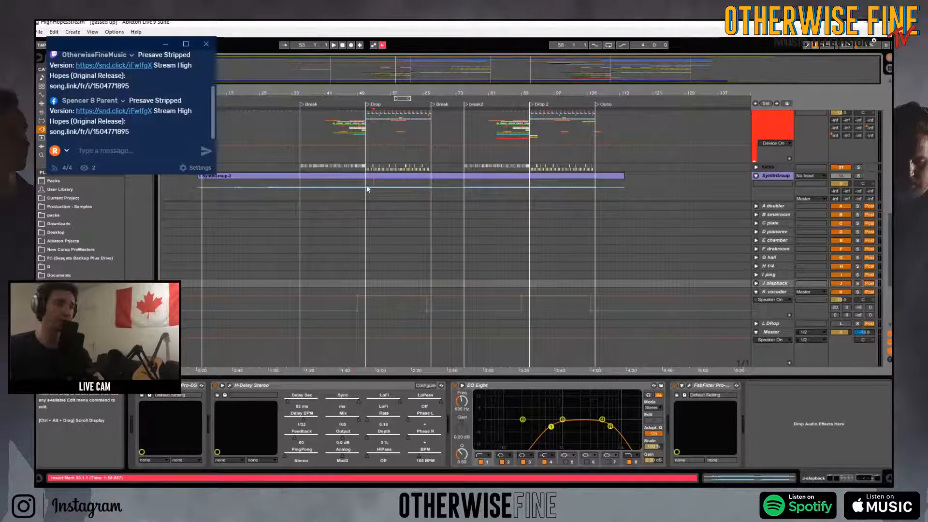
left_click(859, 176)
scroll(860, 178, "down", 2)
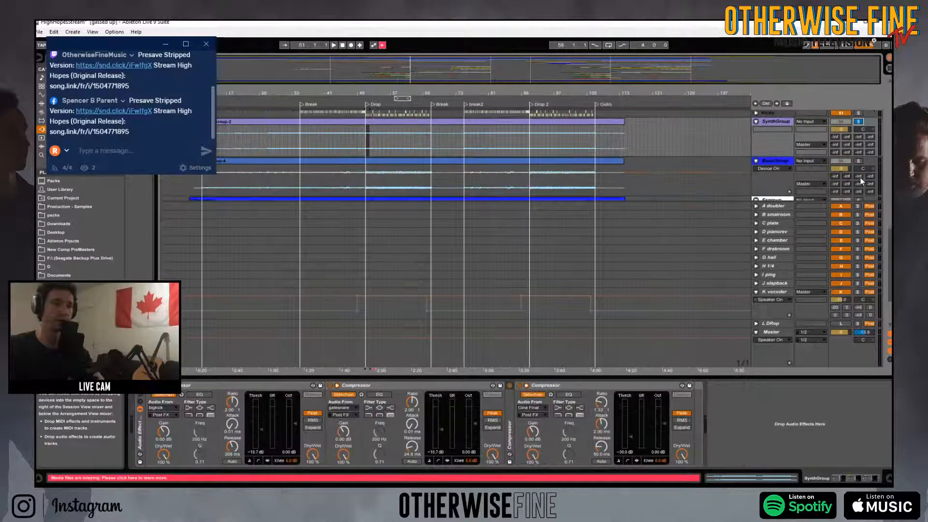
left_click(858, 161, "ctrl")
key("space")
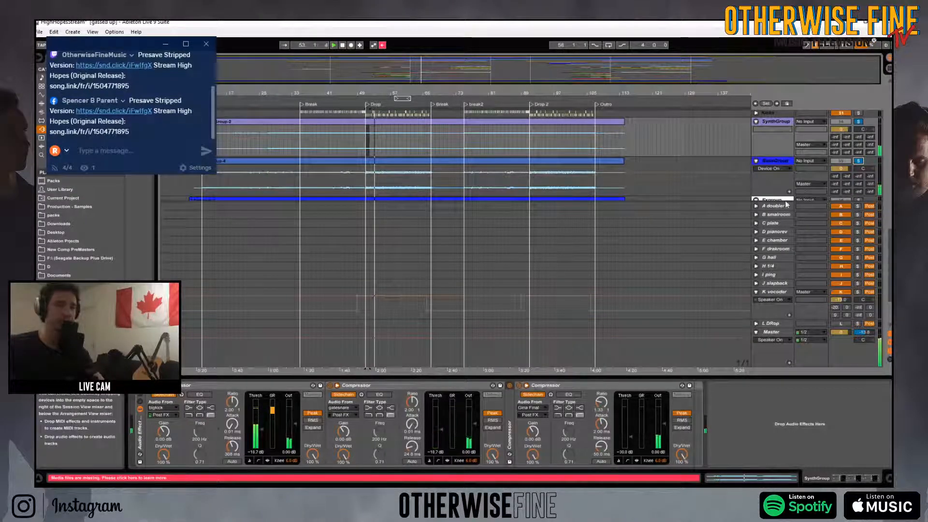
- Solo the K vocoder return, listen to its signal during the Drop, and stop playback
scroll(813, 179, "up", 2)
scroll(814, 179, "down", 2)
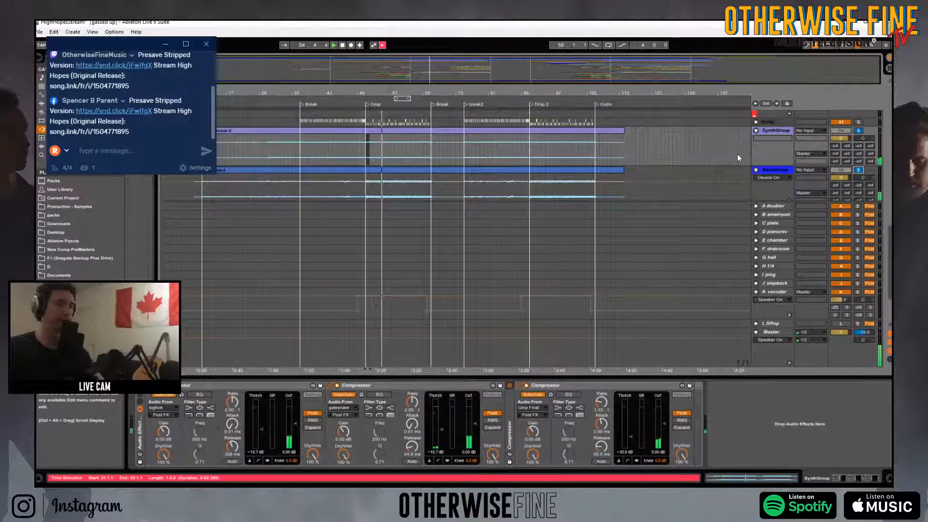
left_click(857, 292)
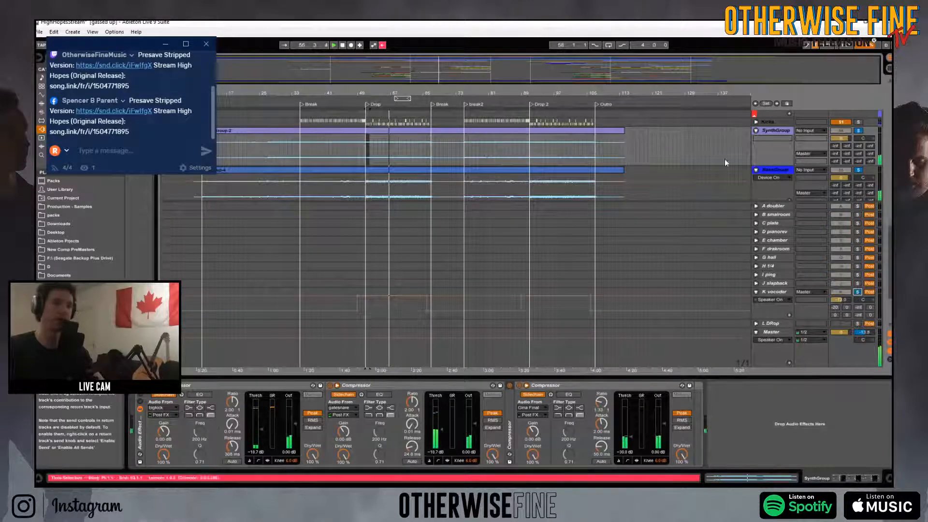
scroll(717, 164, "up", 4)
key("space")
scroll(607, 130, "up", 1)
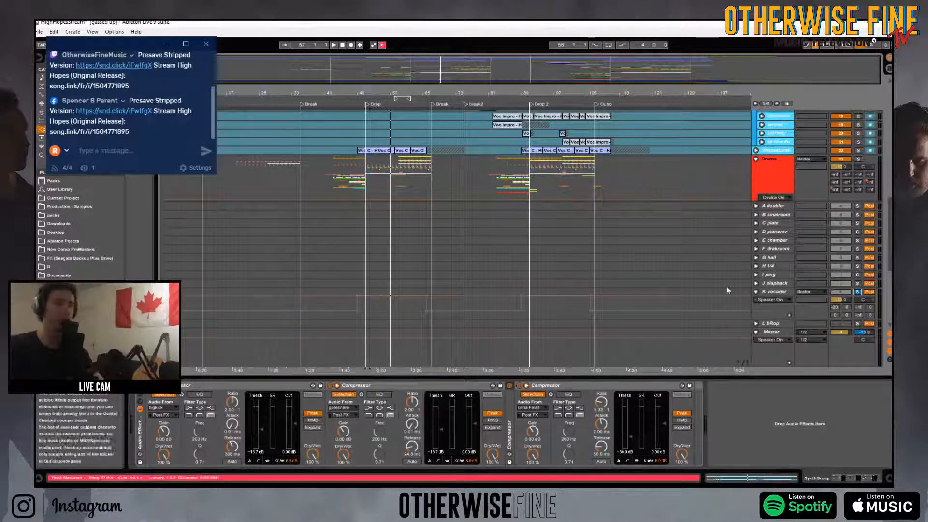
- Solo the L DRop return and play it from bar 52
left_click(858, 324)
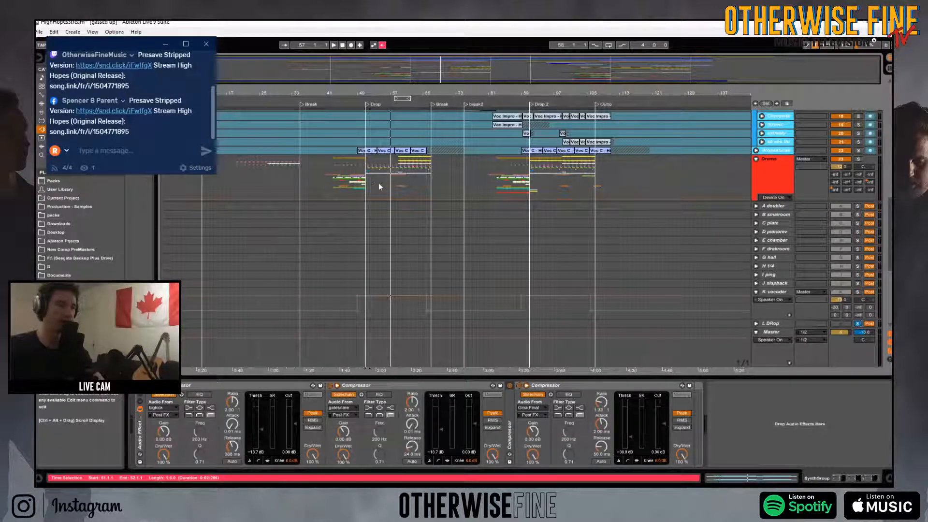
key("space")
scroll(780, 312, "up", 2)
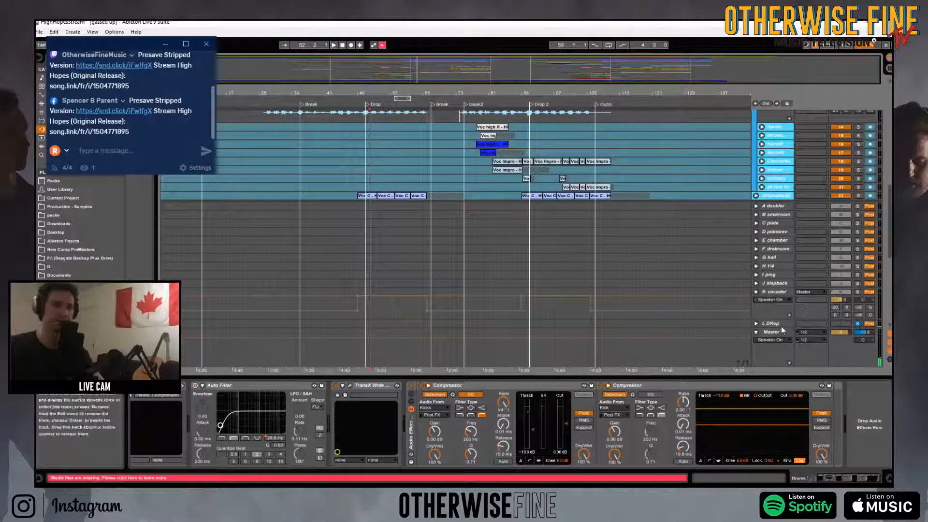
key("space")
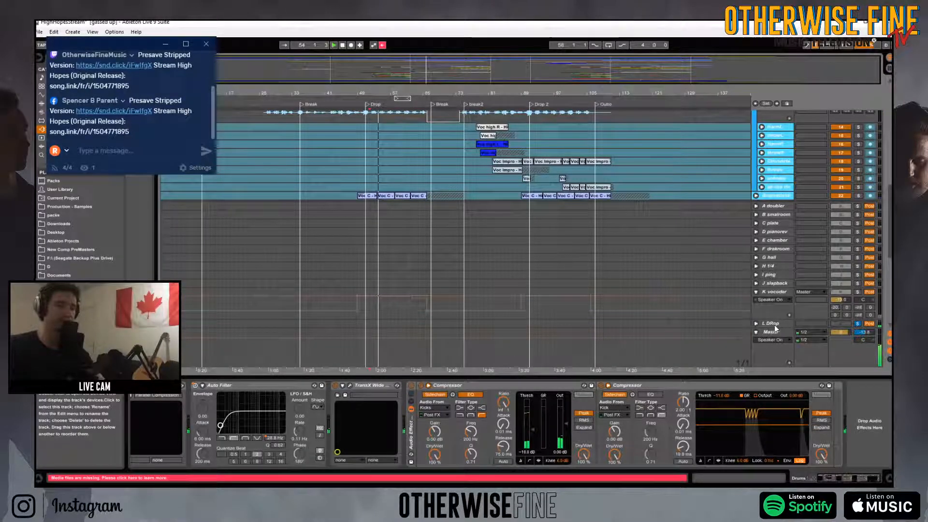
- Look over the L DRop return's device chain, including its Audio Effect Rack, Compressor and OTT, and hide the device view
left_click(774, 326)
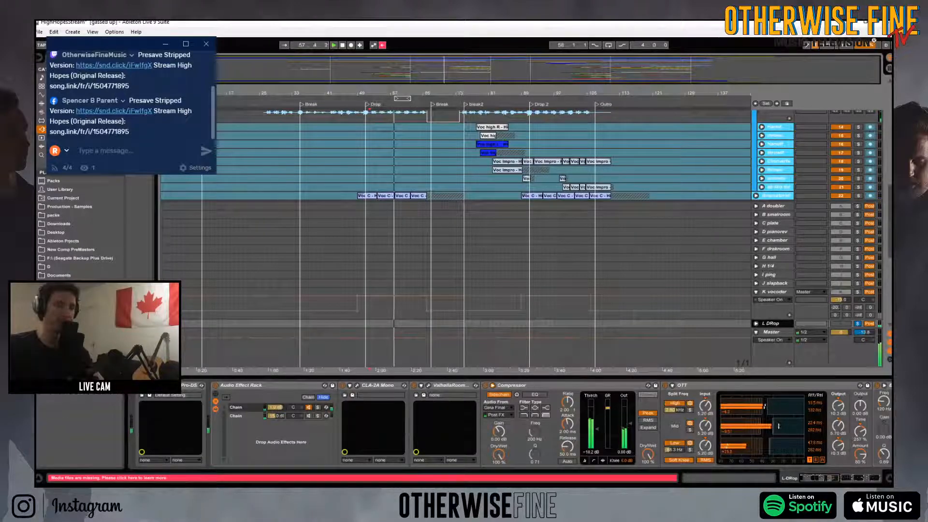
mouse_move(824, 479)
left_mouse_down()
mouse_move(865, 480)
mouse_move(820, 479)
left_mouse_up()
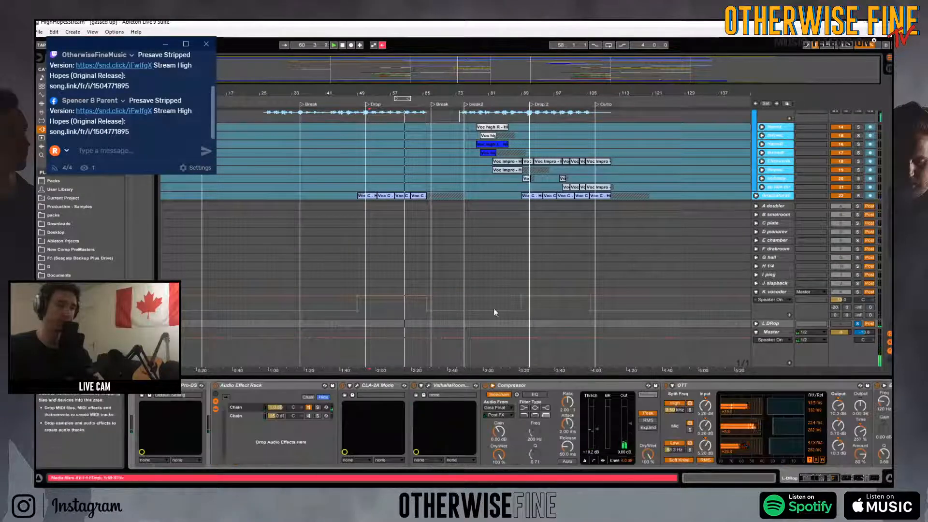
key("ctrl+alt+l")
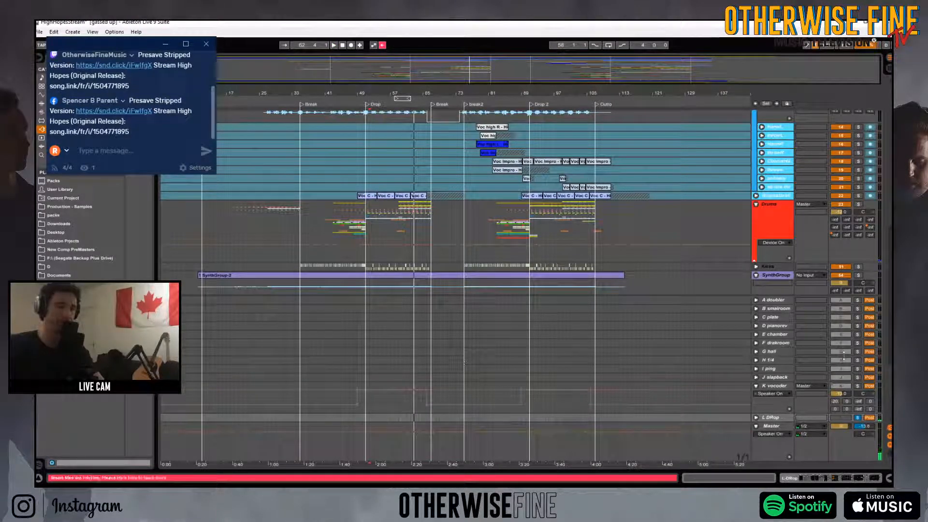
- Re-enable the overridden automation so the arrangement follows its written envelopes
scroll(741, 339, "up", 10)
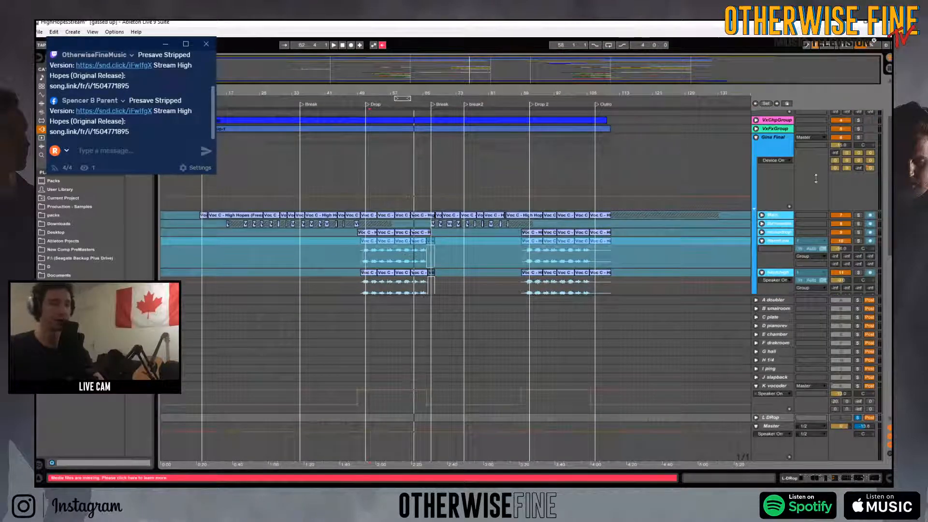
scroll(569, 256, "down", 10)
scroll(569, 256, "down", 2)
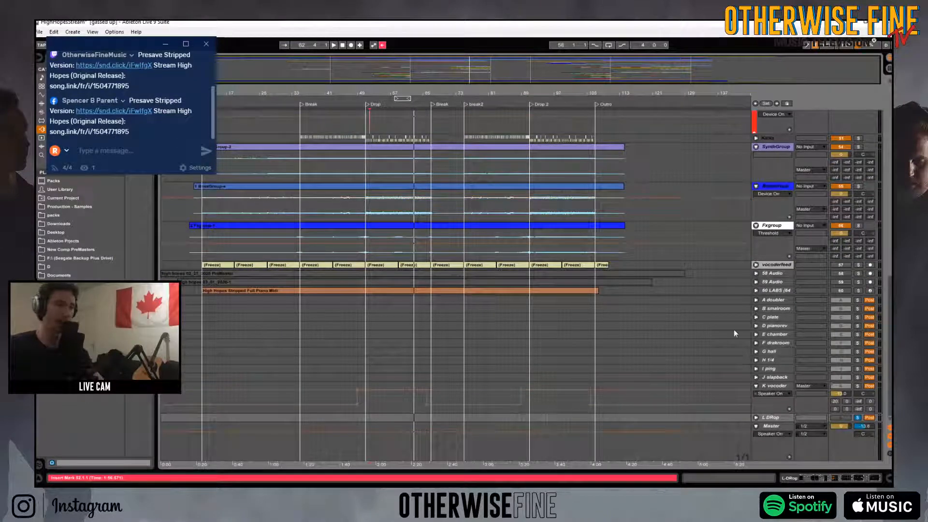
left_click(382, 45)
- Solo the main blue vocal group, play it from bar 50, and look through its vocal layers
scroll(706, 325, "up", 10)
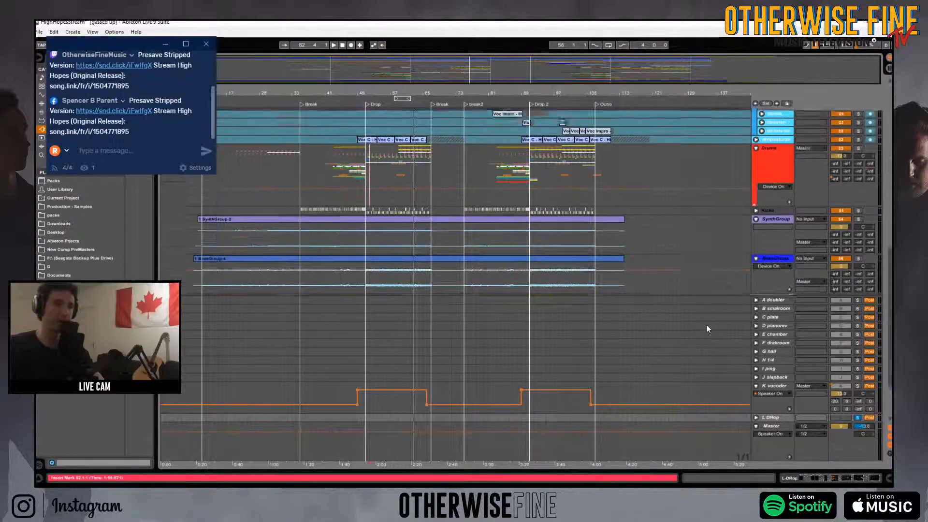
scroll(857, 300, "up", 5)
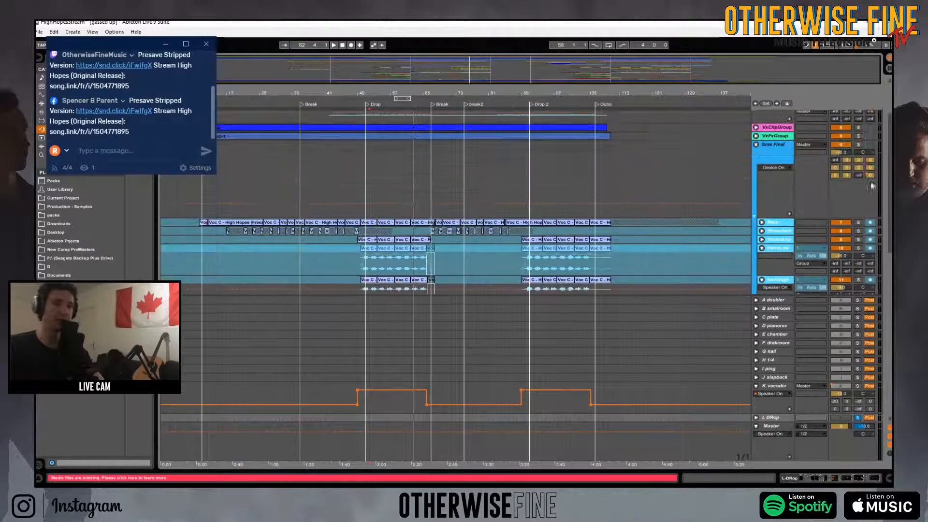
left_click(363, 173)
key("space")
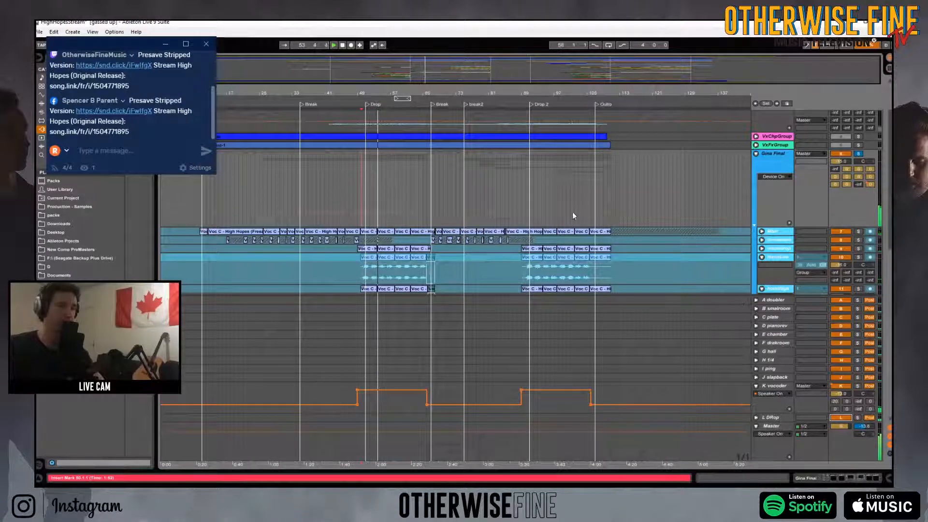
scroll(611, 189, "down", 3)
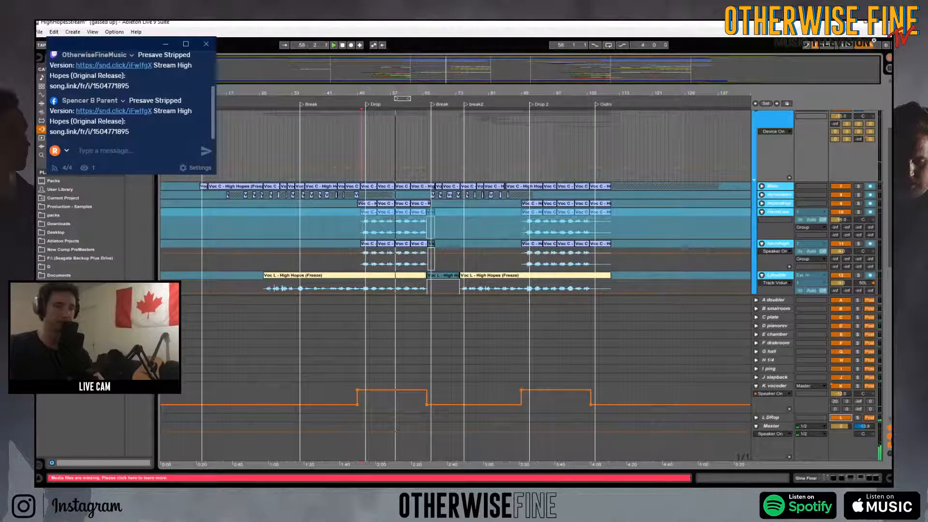
- Hide the return tracks, minimize the chat window, and widen the browser
left_click(889, 436)
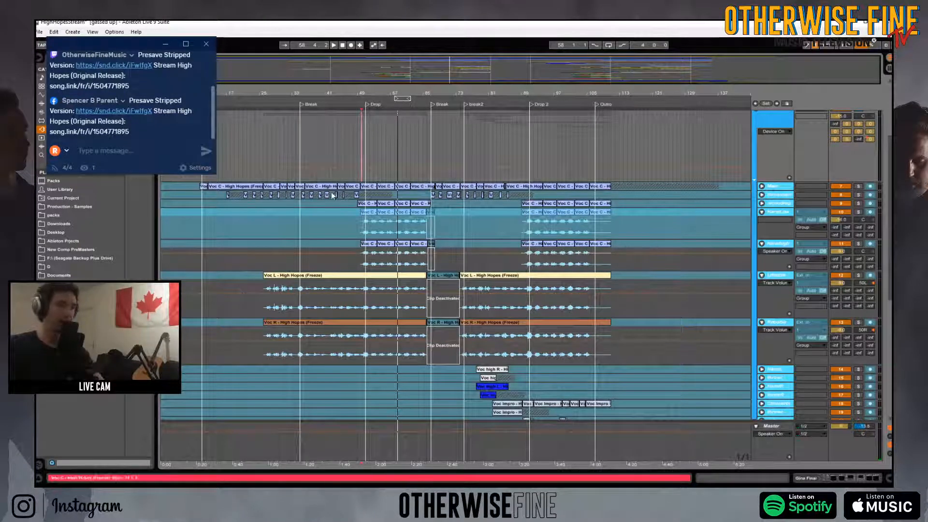
left_click(165, 43)
left_click_drag(157, 122, 255, 130)
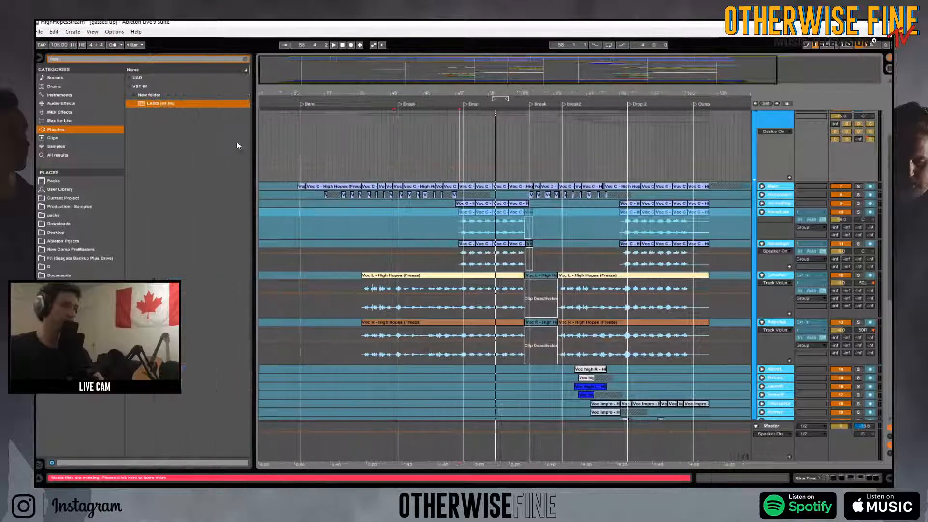
- Open the D place in the browser, clear the old search, and expand the Otherwise Fine IDs folder
left_click(54, 267)
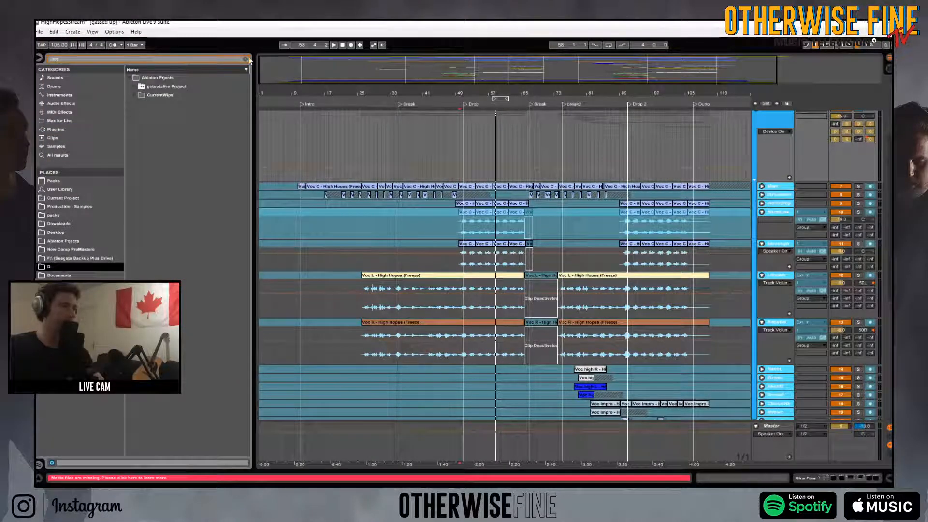
left_click(245, 59)
left_click(128, 137)
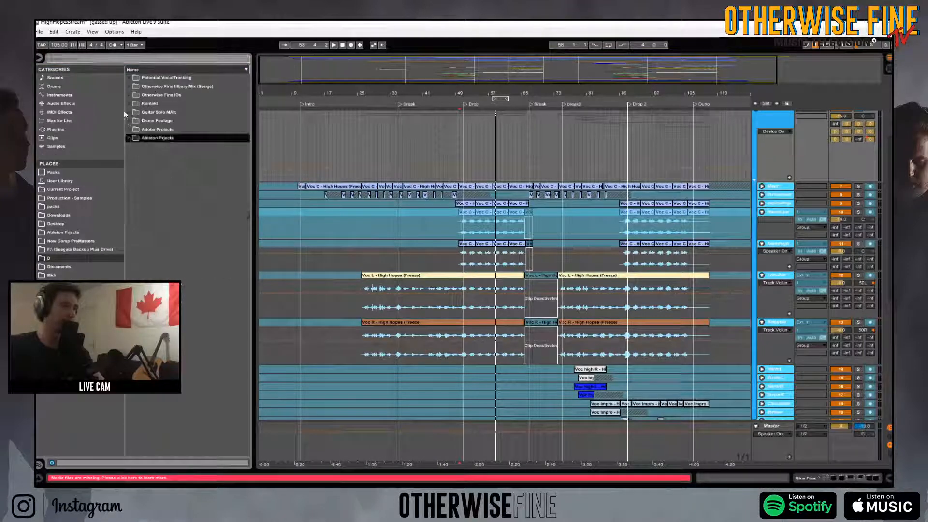
left_click(130, 95)
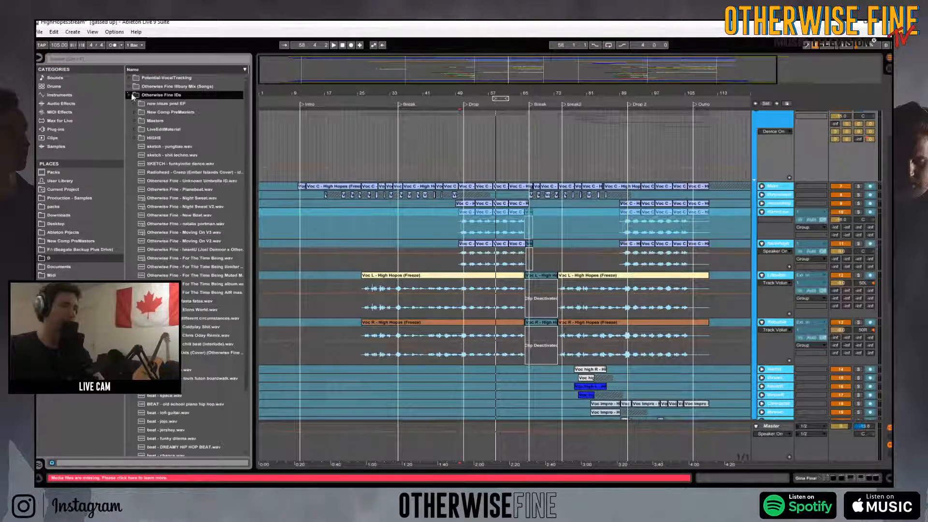
- Search the D place for "high hopes" and expand the Masters folder
left_click(72, 60)
type("high ho")
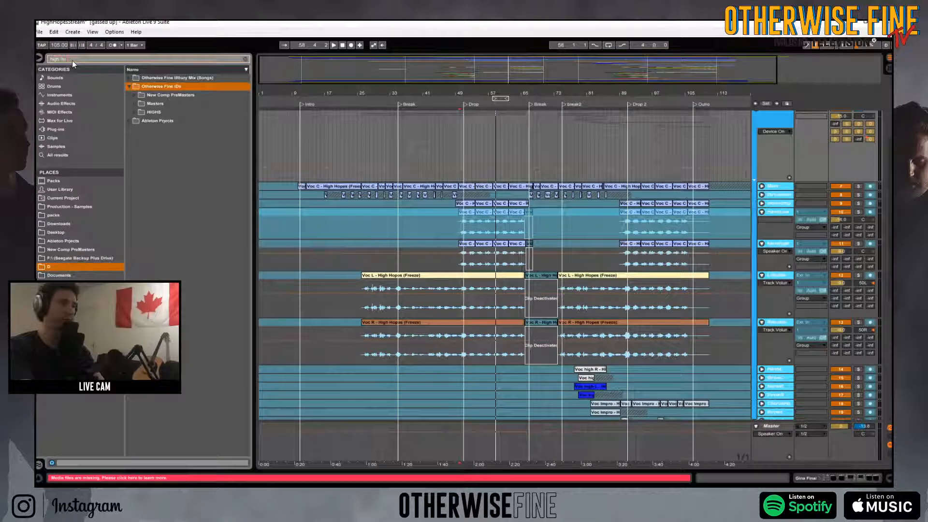
type("pes")
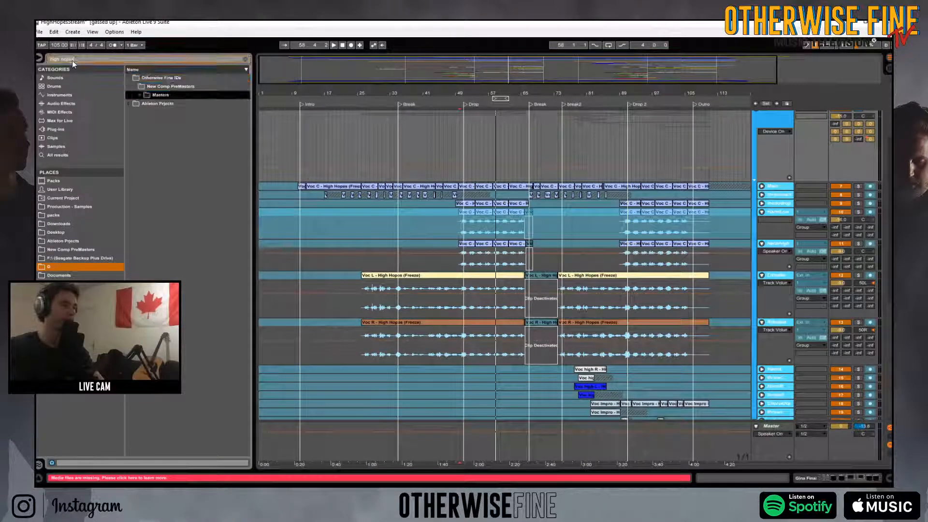
key("Down")
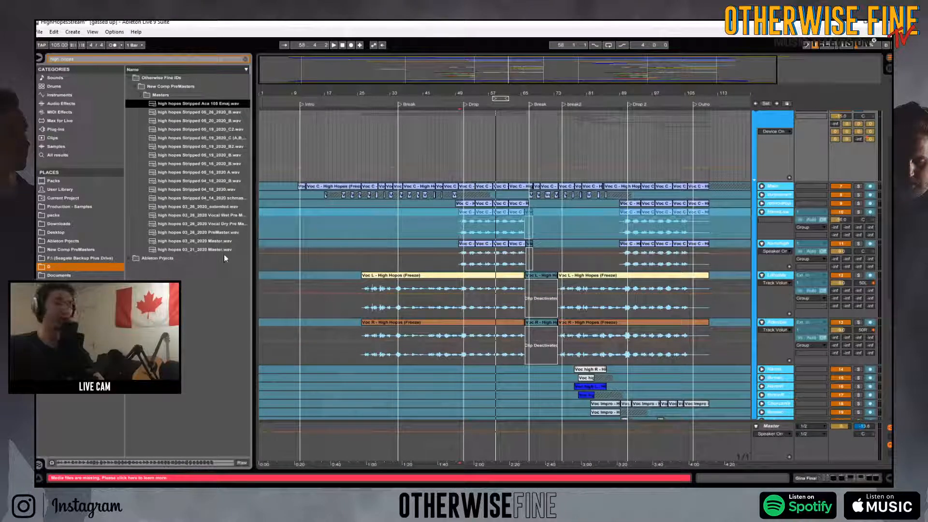
- Select the files from high hopes 03_26_2020_extended.wav through high hopes 03_21_2020 Master.wav and narrow the browser
left_click(205, 250)
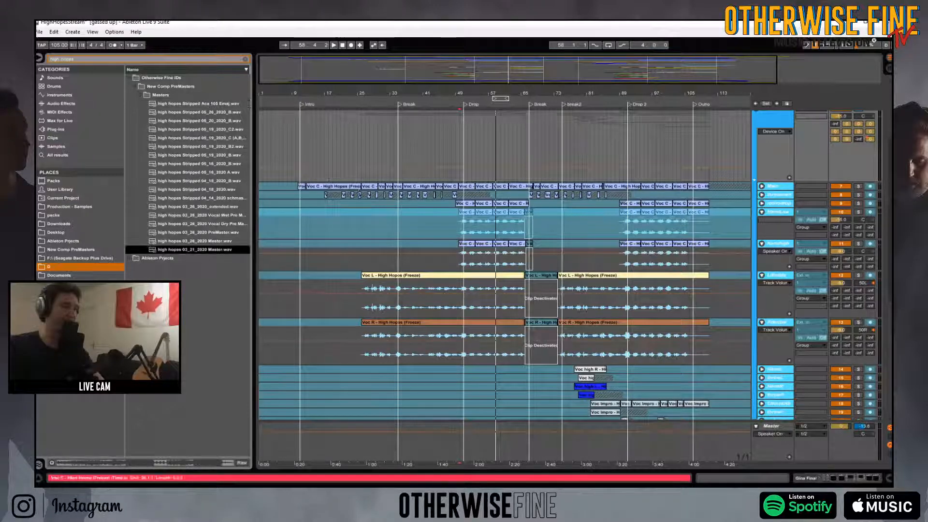
left_click(235, 207, "shift")
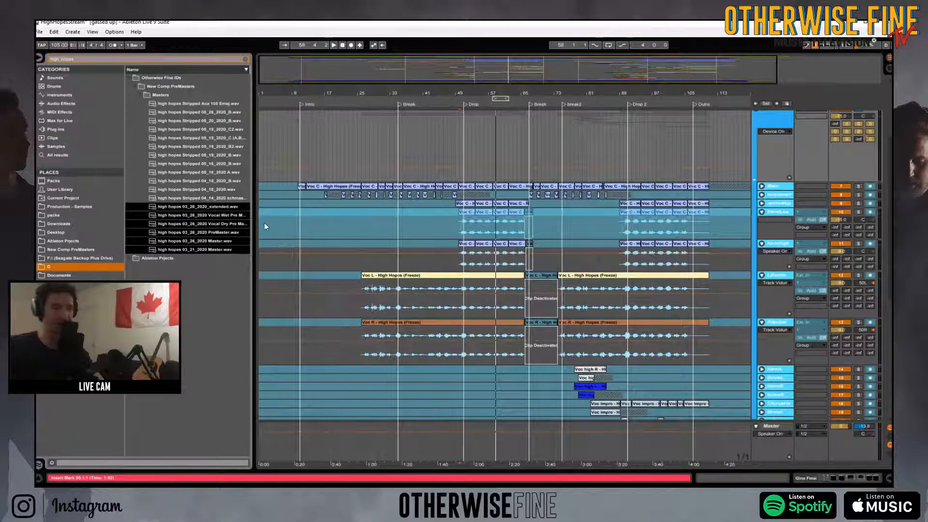
left_click_drag(254, 219, 193, 217)
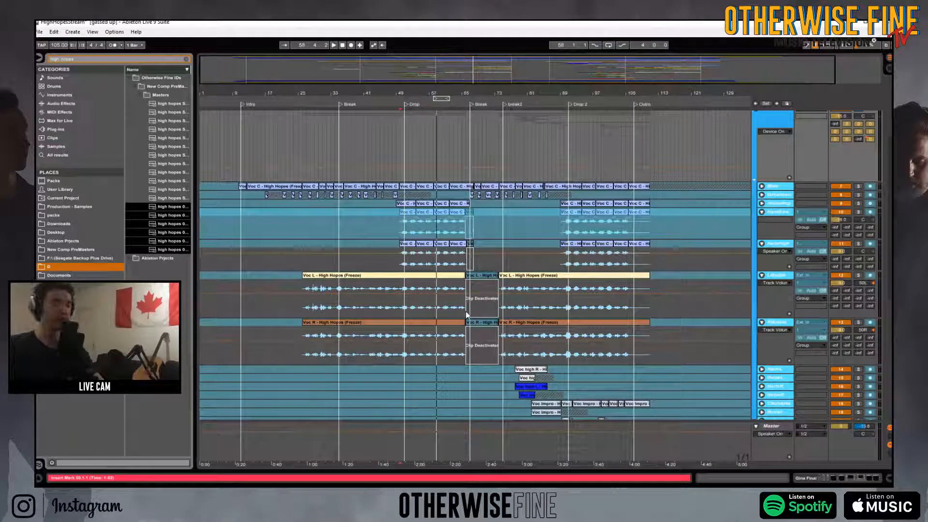
- Fold the Voc L and Voc R High Hopes tracks and set the insert marker at bar 57
left_click(762, 275)
left_click(762, 284)
scroll(634, 347, "down", 3)
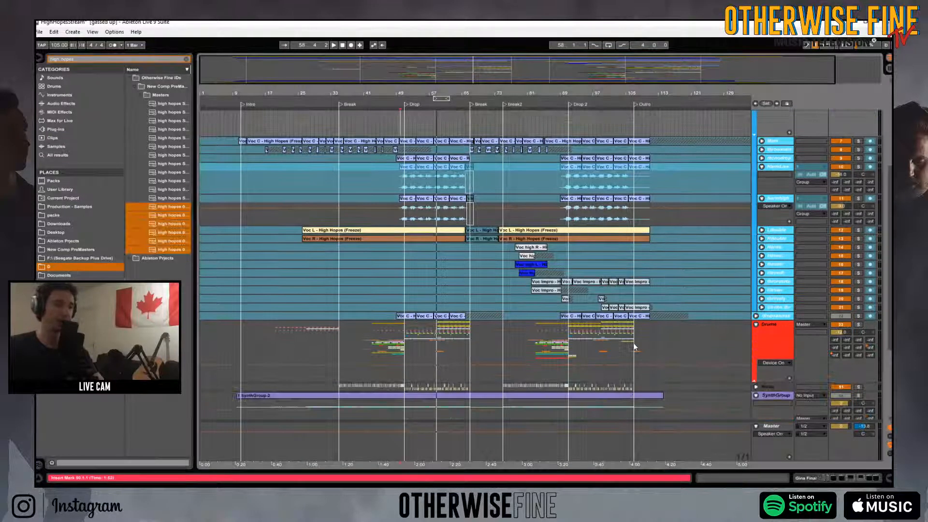
left_click(430, 303)
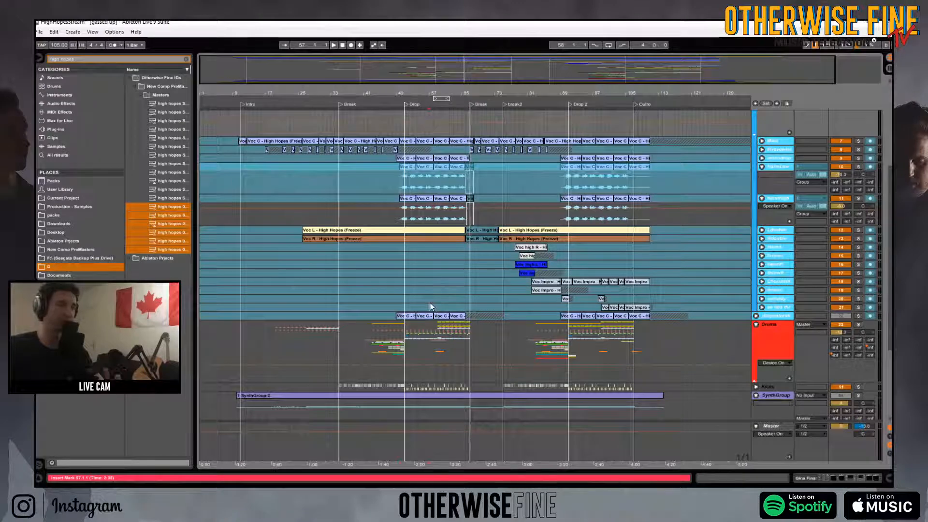
- Bring the chat window back up, select the main blue vocal group, and look through its layers
left_click(398, 494)
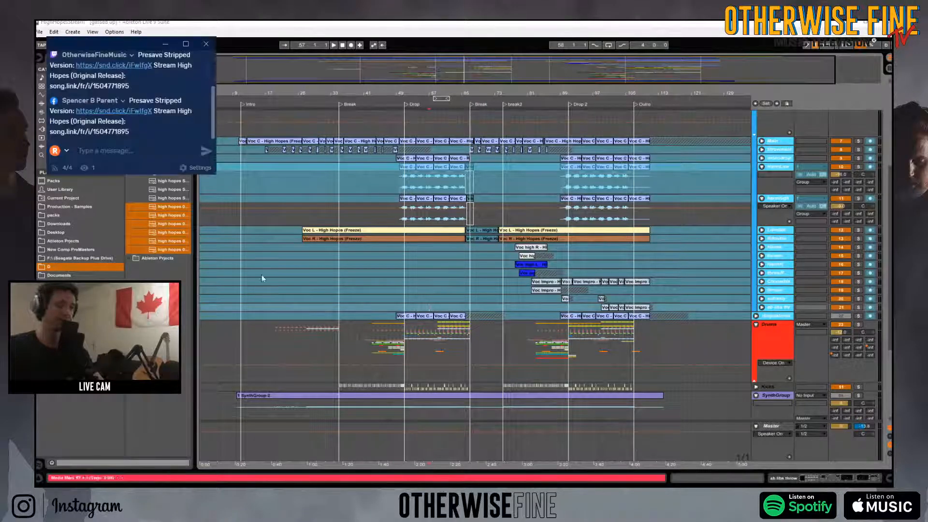
scroll(717, 310, "up", 10)
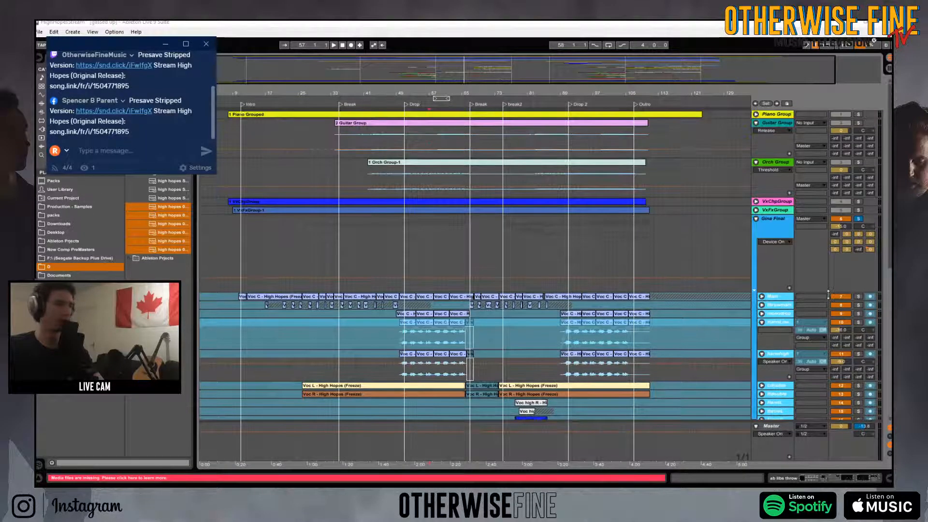
left_click(756, 219)
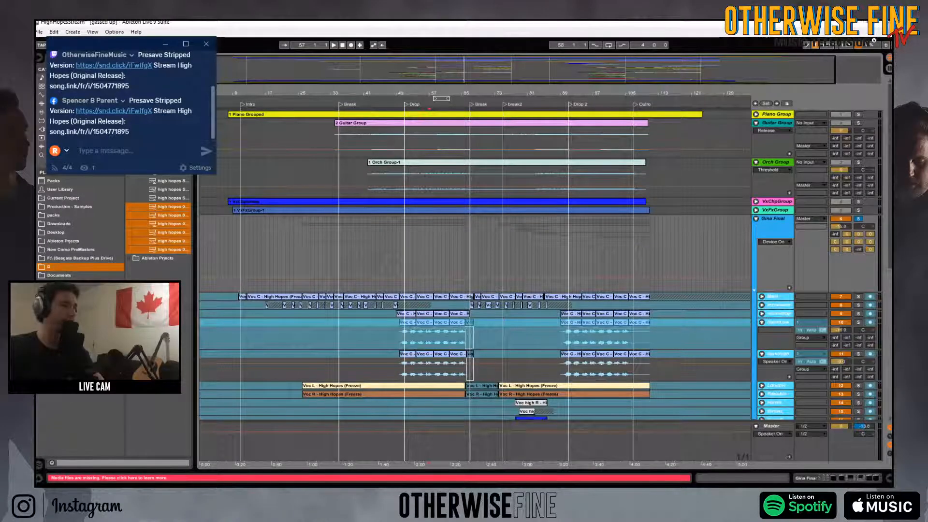
scroll(434, 352, "down", 8)
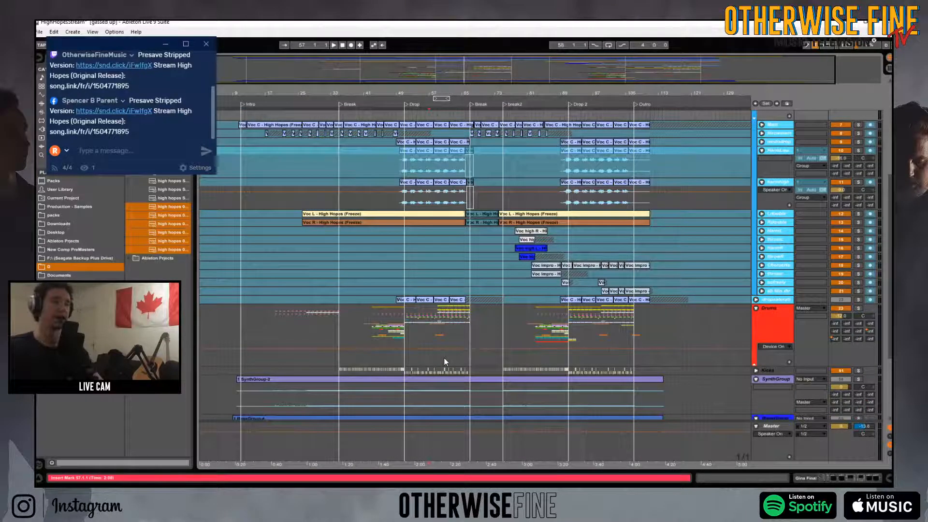
- Set the insert marker at bar 52, show the dropsaturation vocal track's device chain, and solo that track
left_click(409, 280)
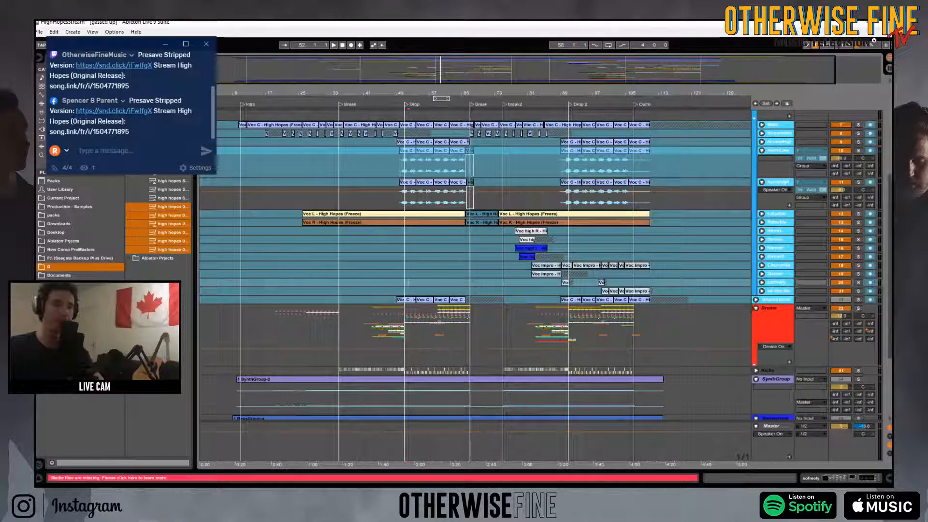
double_click(782, 299)
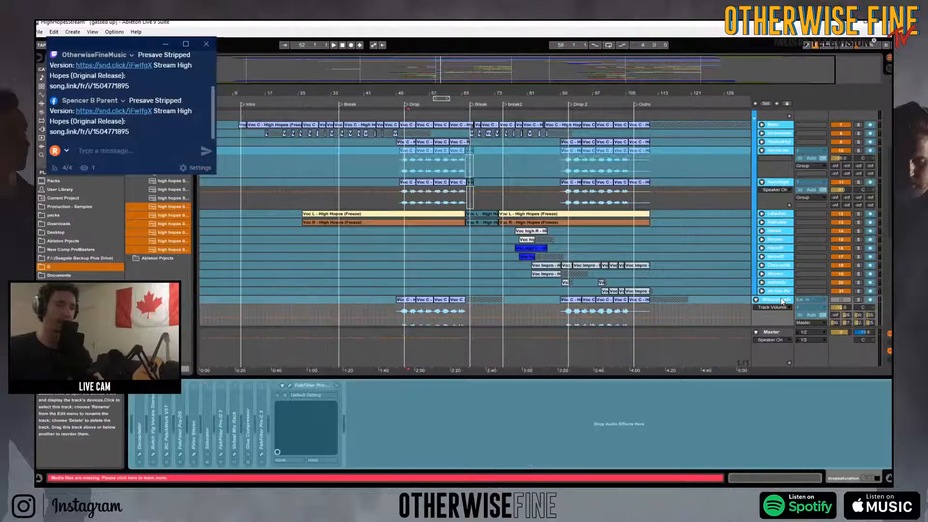
left_click(858, 300)
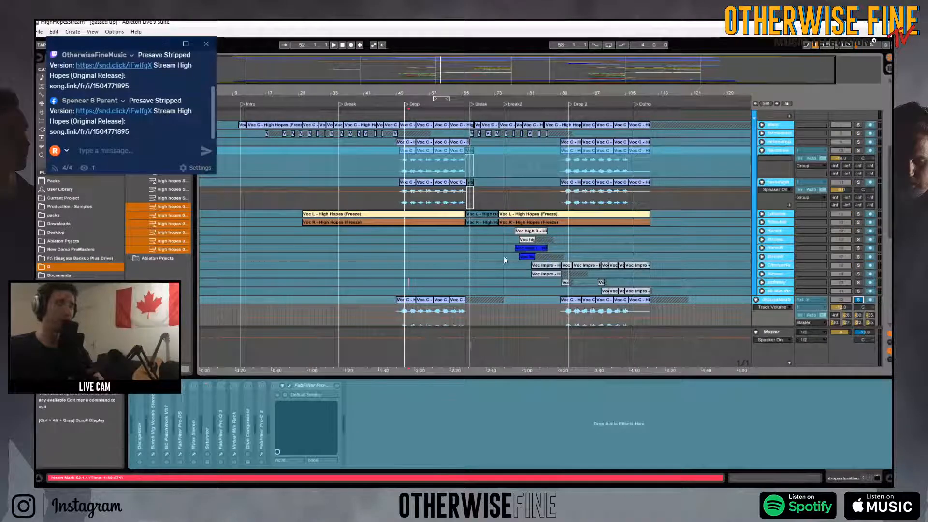
- Play the soloed dropsaturation vocal track from bar 49 and go back up to the main blue vocal group
left_click(396, 308)
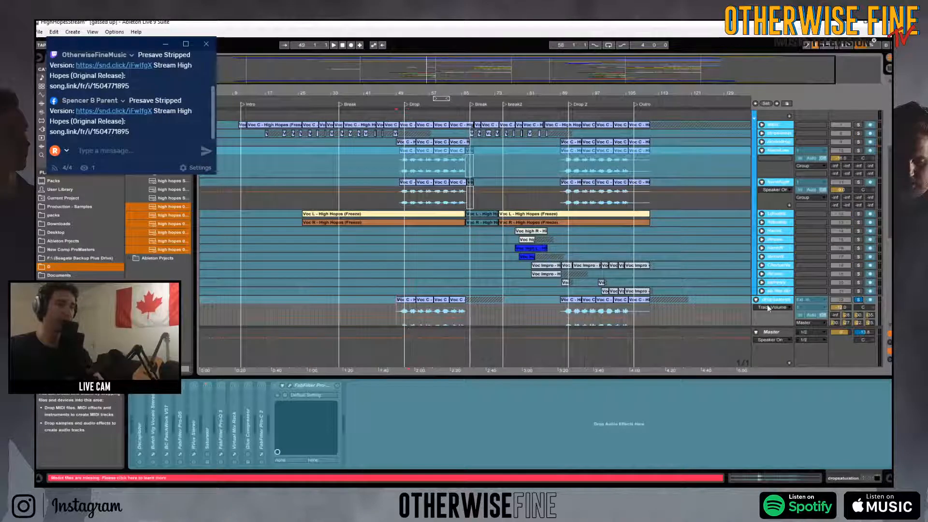
scroll(743, 313, "down", 3)
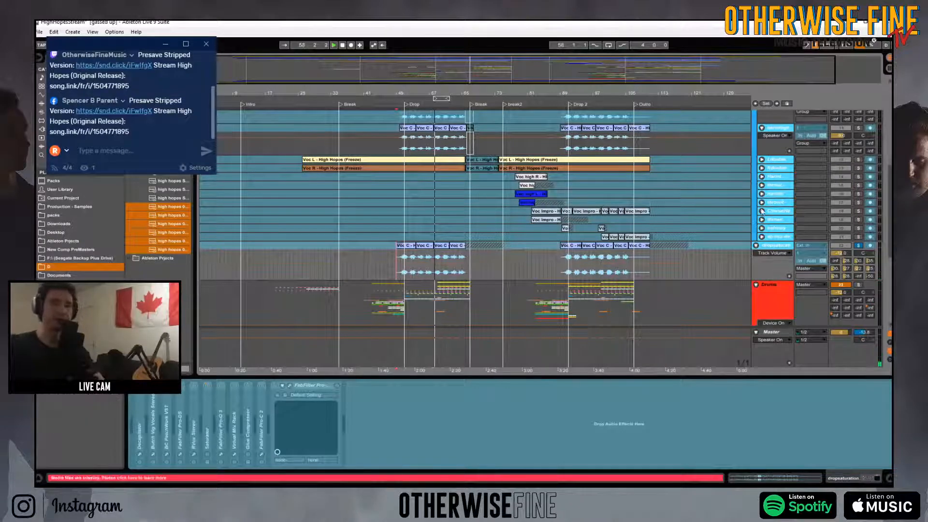
scroll(761, 210, "up", 4)
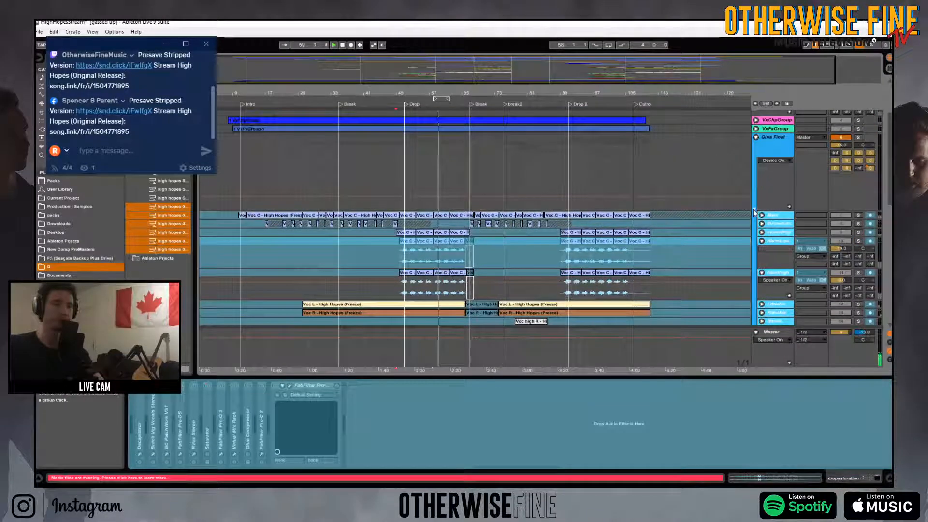
- Fold and solo the main blue vocal group, and compare it from bar 52 with and without the dropsaturation track
left_click(756, 137)
left_click(861, 138)
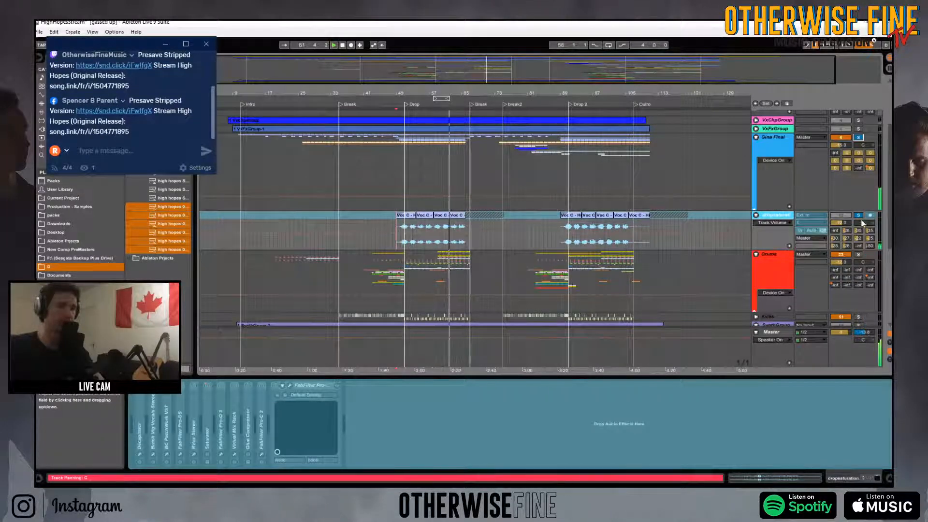
left_click(407, 181)
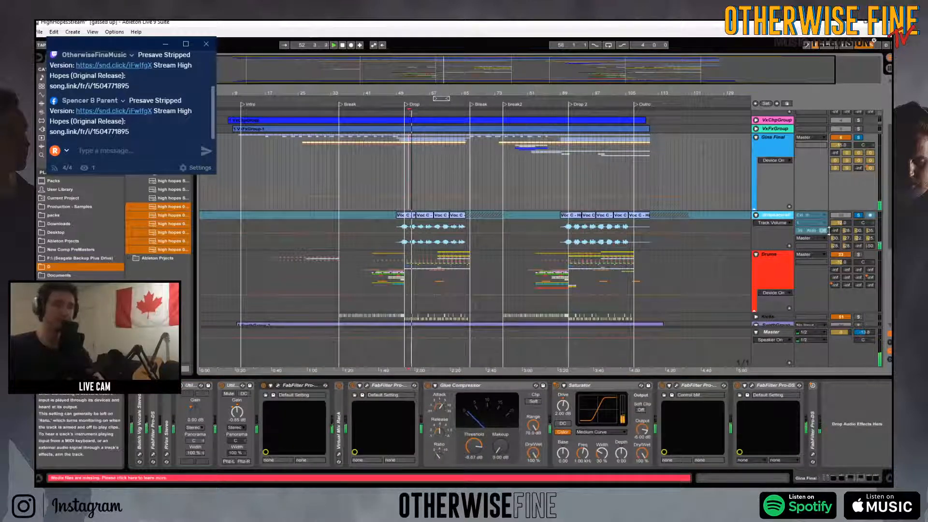
left_click(858, 216)
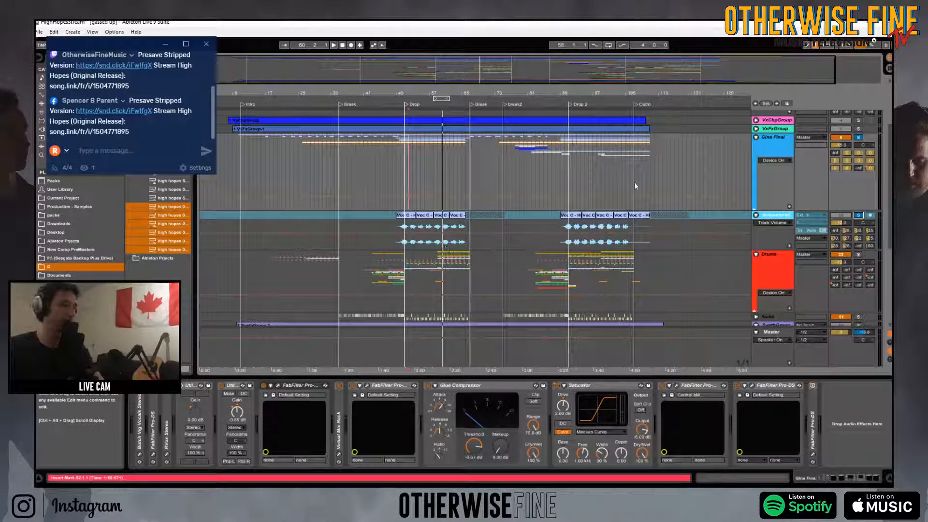
- Fold the dropsaturation track, unfold the main blue vocal group to look through its layers, and play from bar 87
left_click(756, 216)
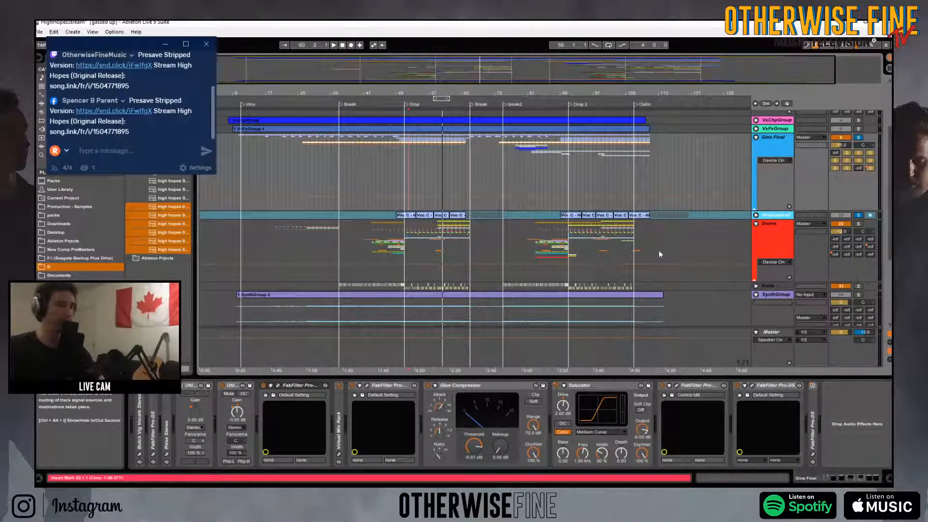
left_click(754, 210)
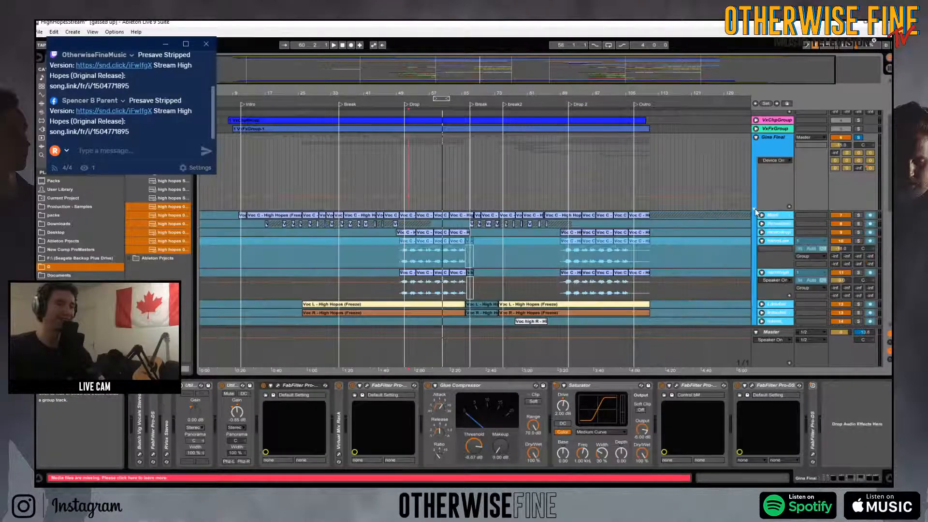
scroll(582, 251, "down", 5)
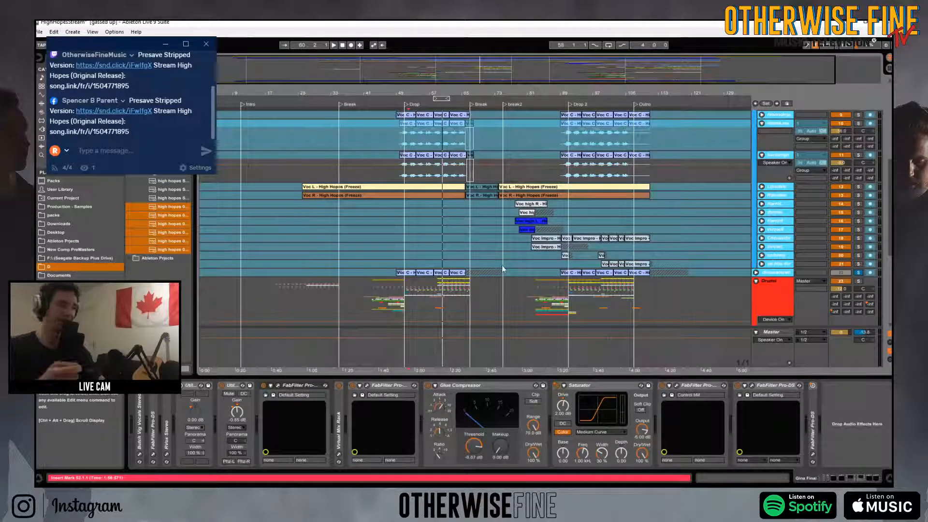
scroll(502, 265, "up", 3)
scroll(602, 312, "up", 1)
scroll(598, 319, "down", 4)
scroll(596, 326, "up", 5)
left_click(553, 161)
key("space")
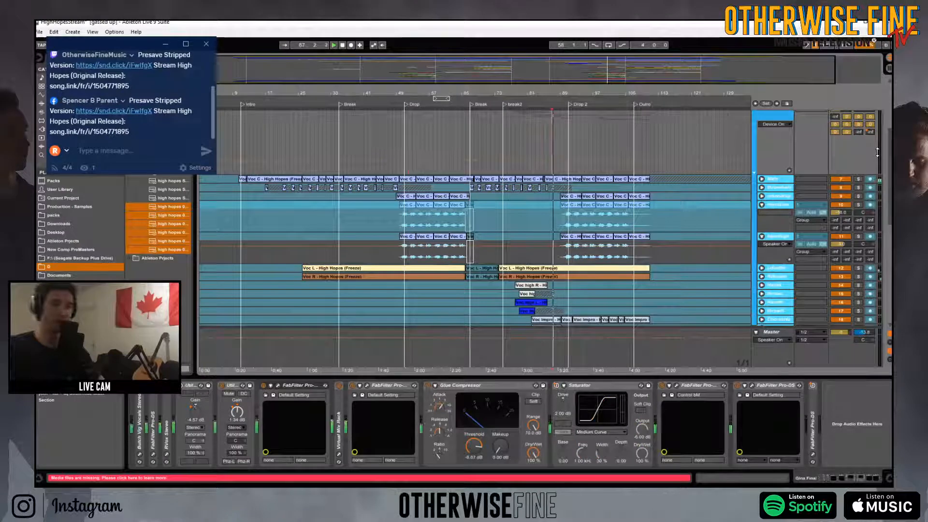
- Unfold the sofreely vocal track, select its first clip around Drop 2, and unfold the vocal track directly below it
left_click_drag(595, 93, 589, 142)
scroll(589, 234, "down", 6)
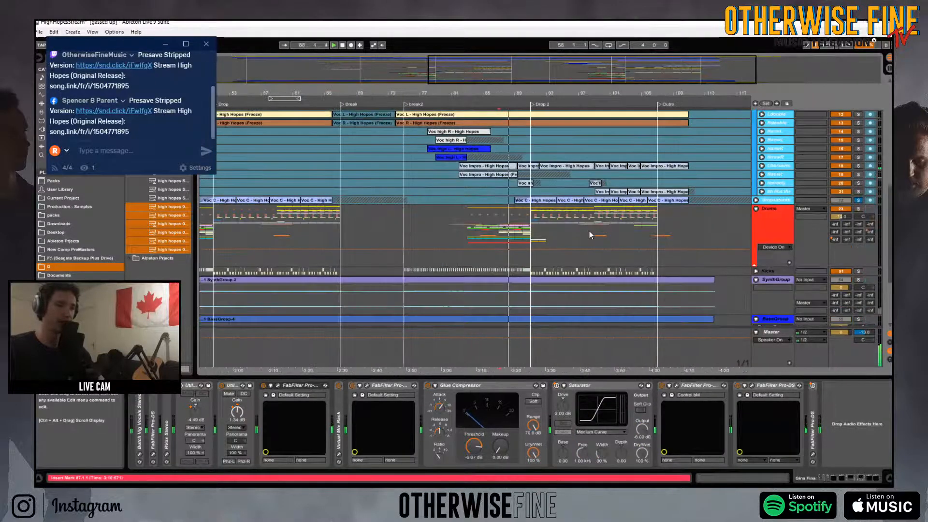
left_click(761, 183)
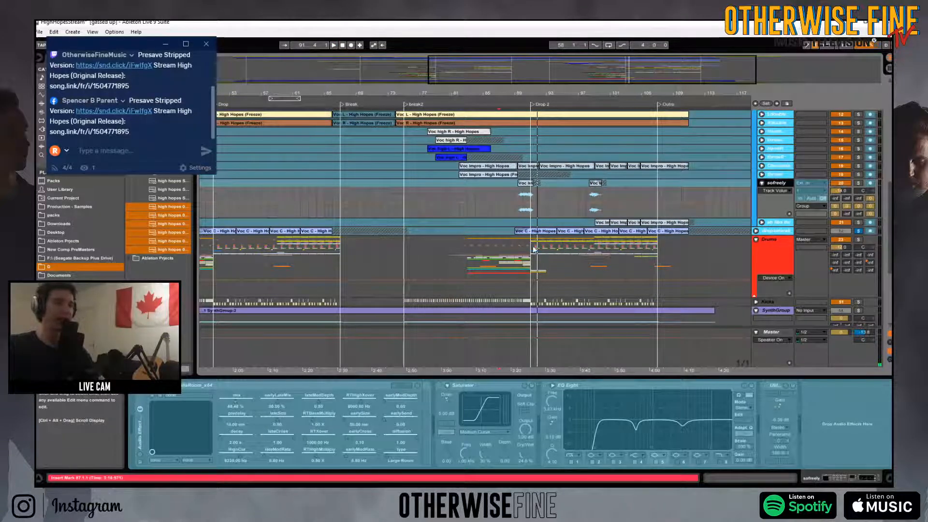
scroll(517, 219, "up", 1)
scroll(465, 239, "up", 1)
left_click(512, 296)
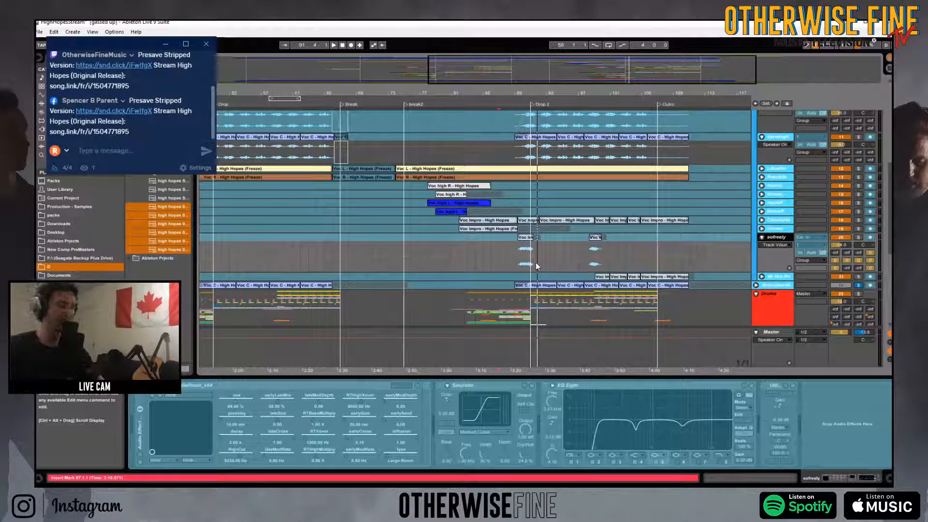
left_click(526, 244)
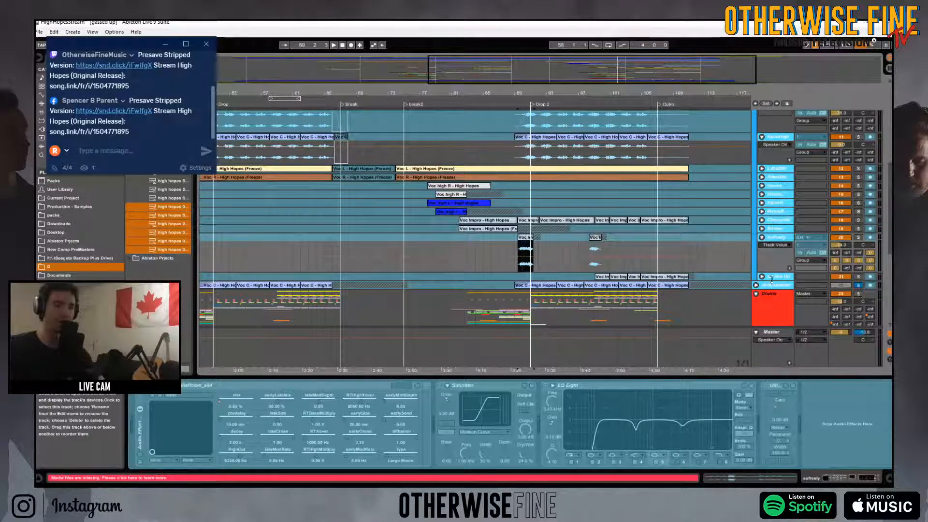
left_click(761, 277)
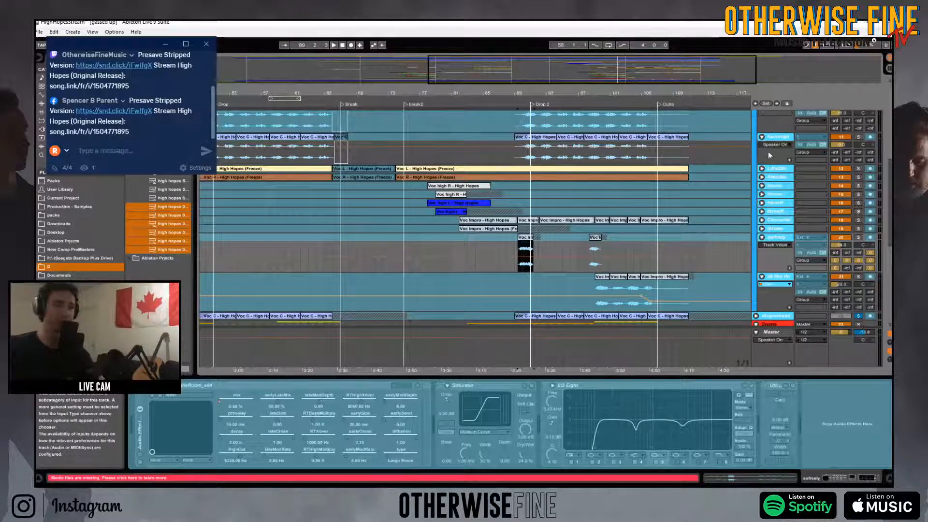
- Fold the main blue vocal group, and unfold the Drums group to look through its tracks across the whole arrangement
scroll(755, 233, "up", 3)
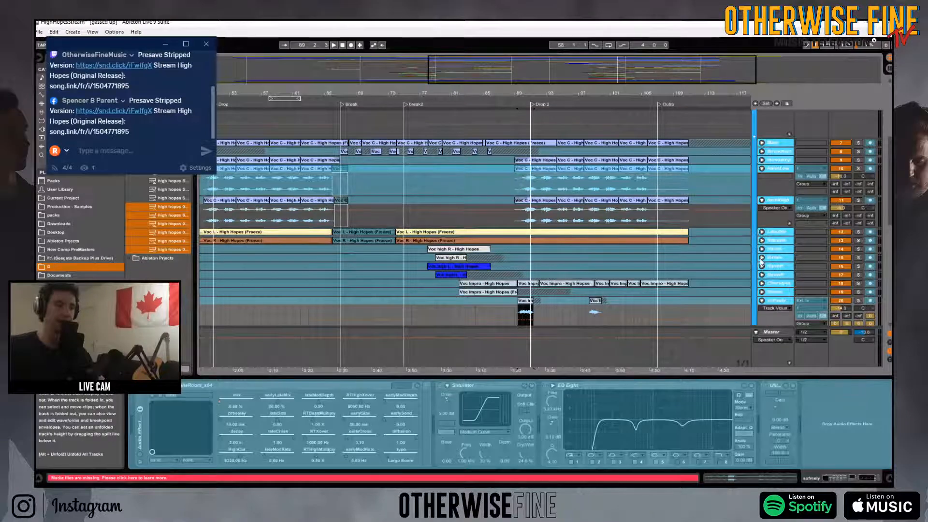
scroll(758, 232, "up", 5)
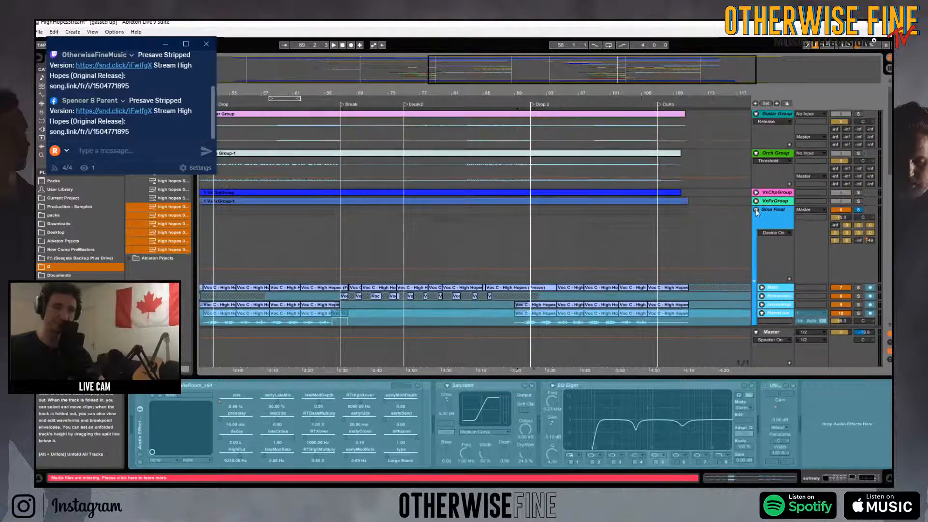
left_click(756, 210)
left_click_drag(456, 78, 456, 46)
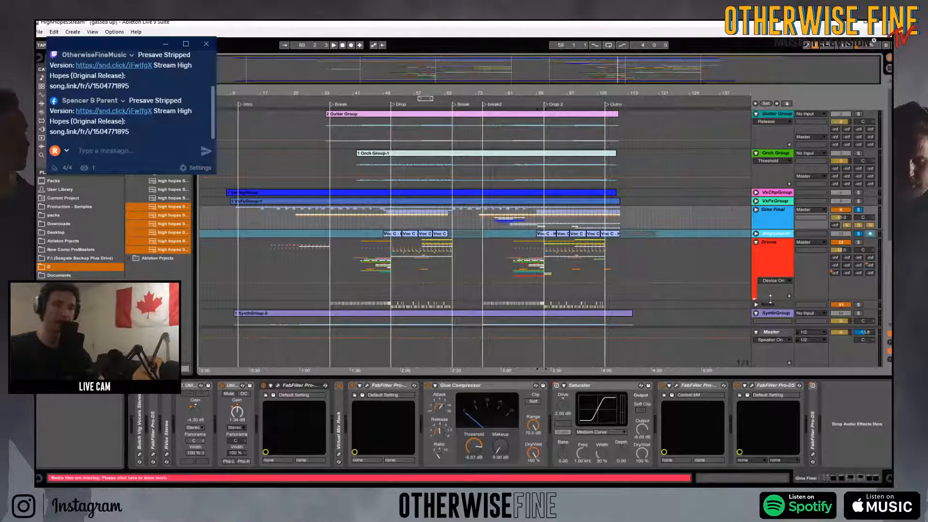
left_click(753, 299)
scroll(689, 274, "down", 6)
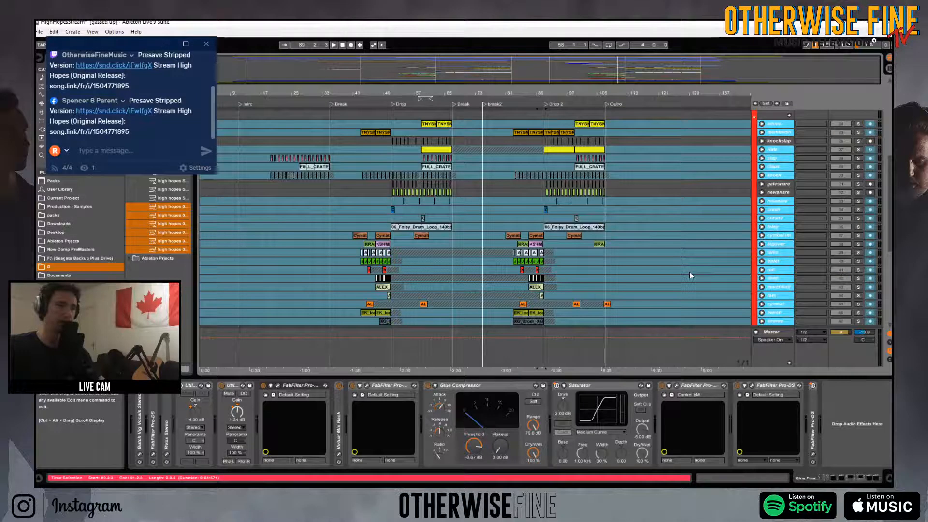
scroll(687, 269, "down", 5)
scroll(687, 269, "up", 3)
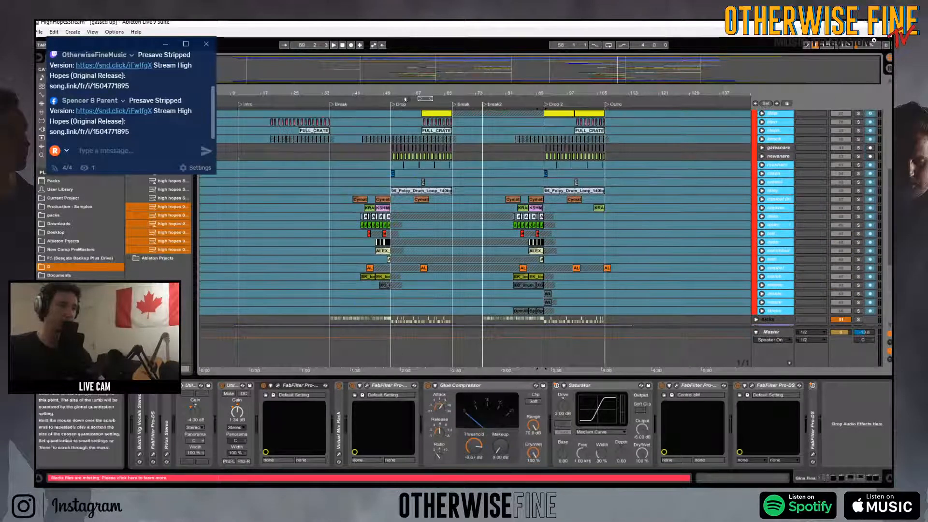
- Set the insert marker at bar 51, fold the Drums group, and play it soloed together with the Kicks group
left_click_drag(375, 94, 375, 126)
left_click(408, 121)
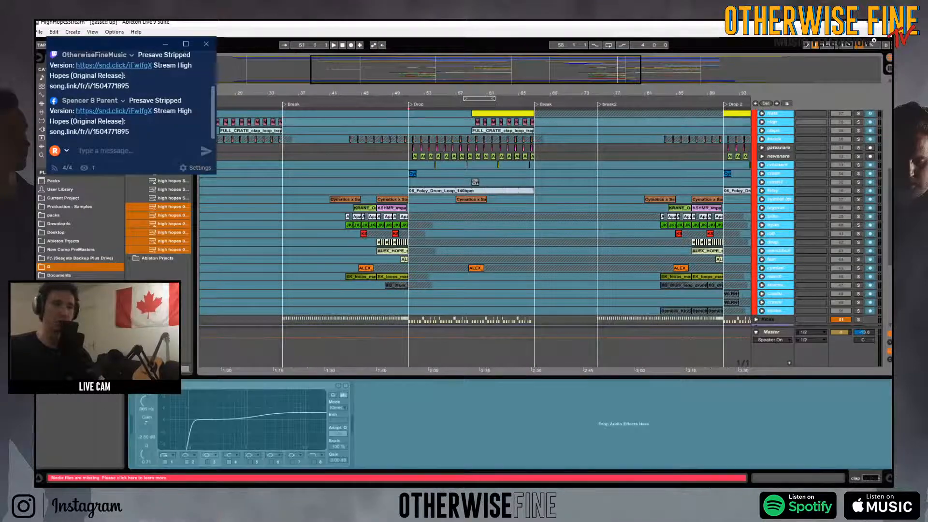
scroll(847, 174, "up", 5)
left_click(756, 170)
left_click(859, 170)
key("space")
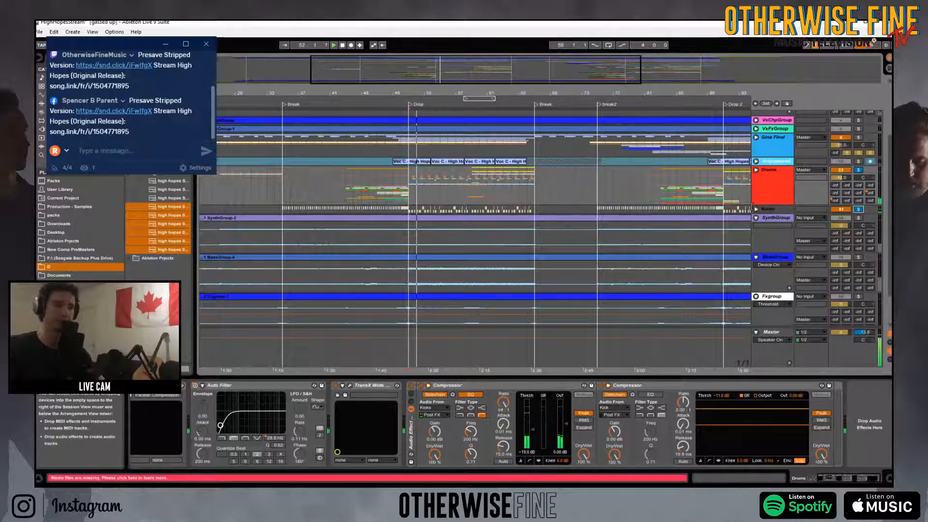
- Unfold the Drums group, check the track holding the 06_Foley_Drum_Loop_140bpm clip, and look through the other drum layers during playback
left_click(756, 170)
scroll(717, 242, "down", 3)
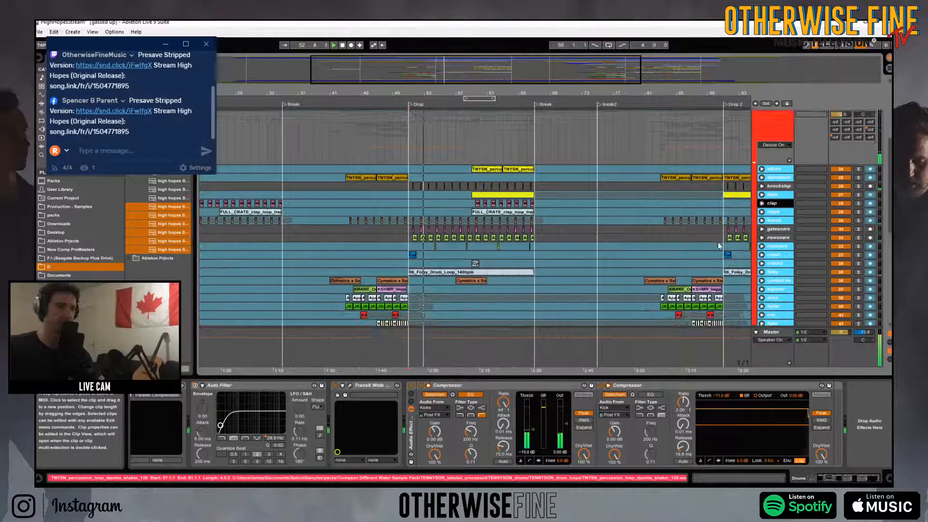
scroll(710, 244, "down", 3)
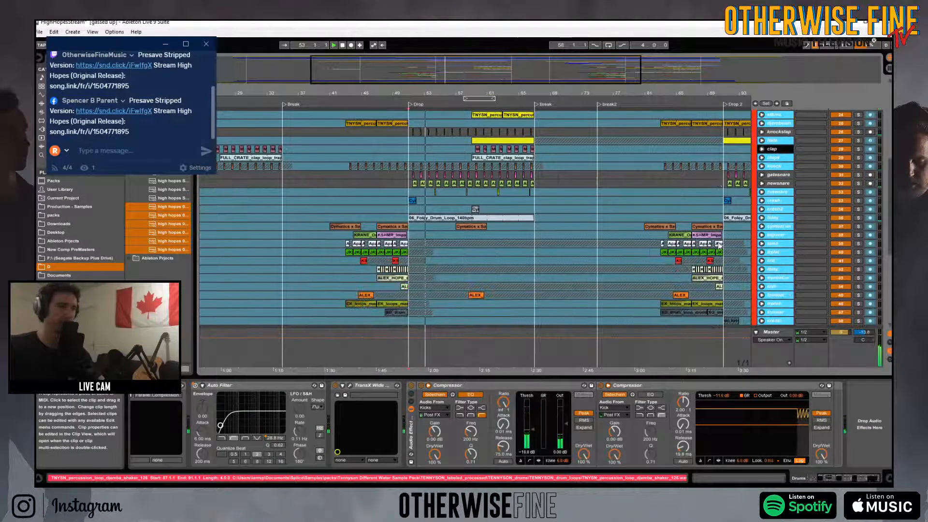
left_click(762, 218)
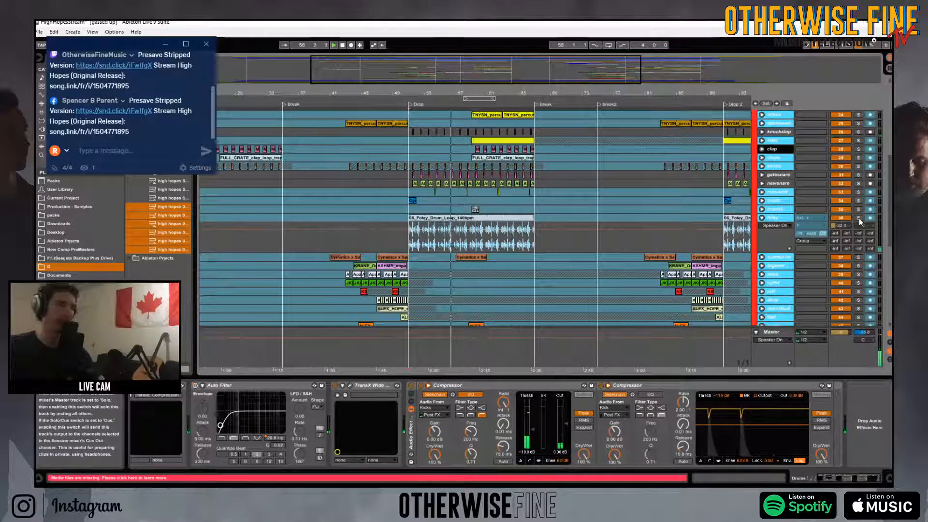
left_click(761, 218)
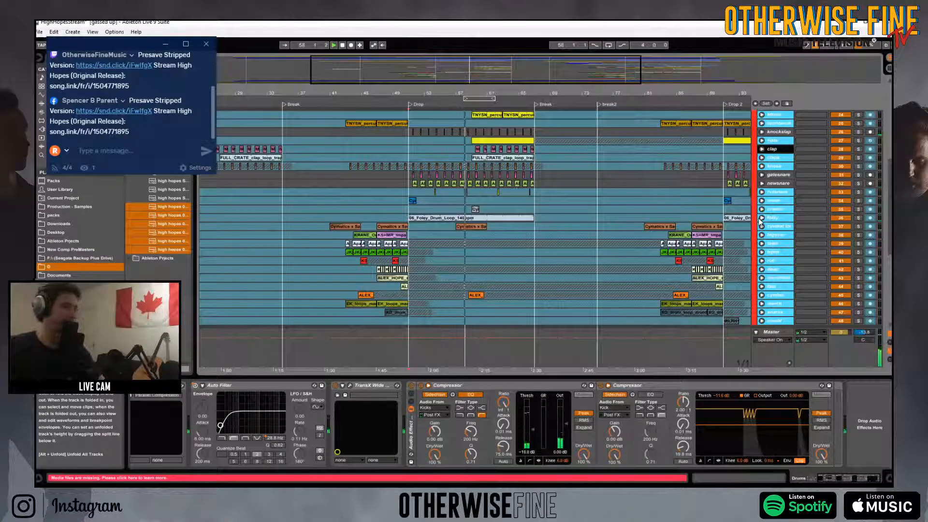
scroll(757, 224, "up", 3)
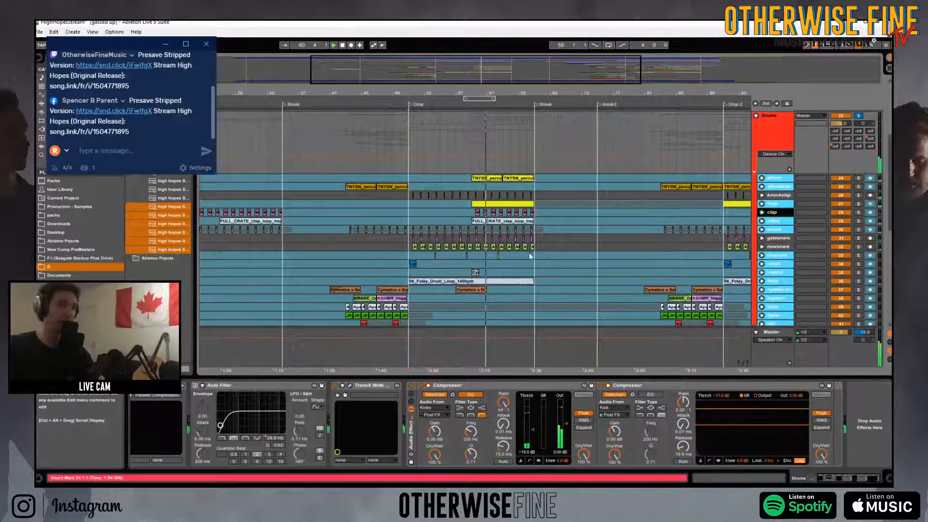
scroll(477, 248, "down", 6)
scroll(478, 248, "up", 6)
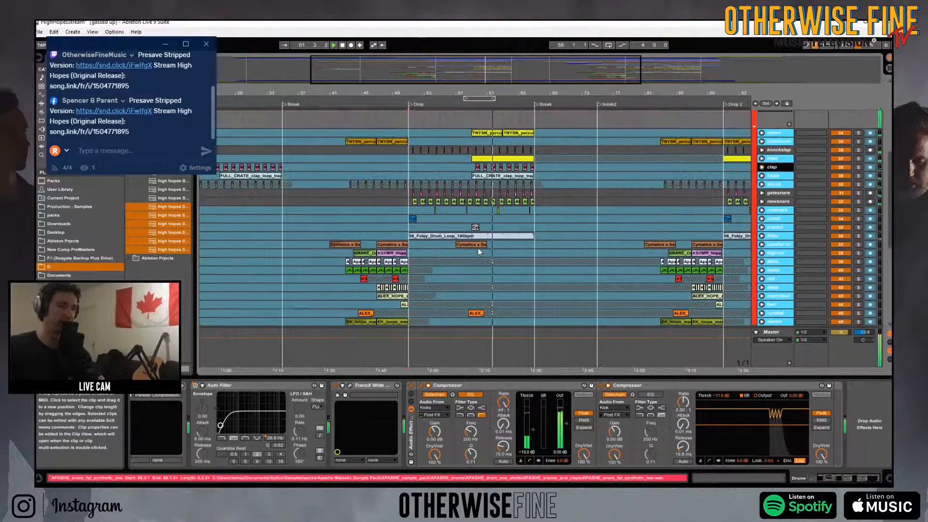
- Zoom in on the first drop, unfold the newsnare track to show its device chain, and play it from bar 51
left_click_drag(434, 93, 353, 124)
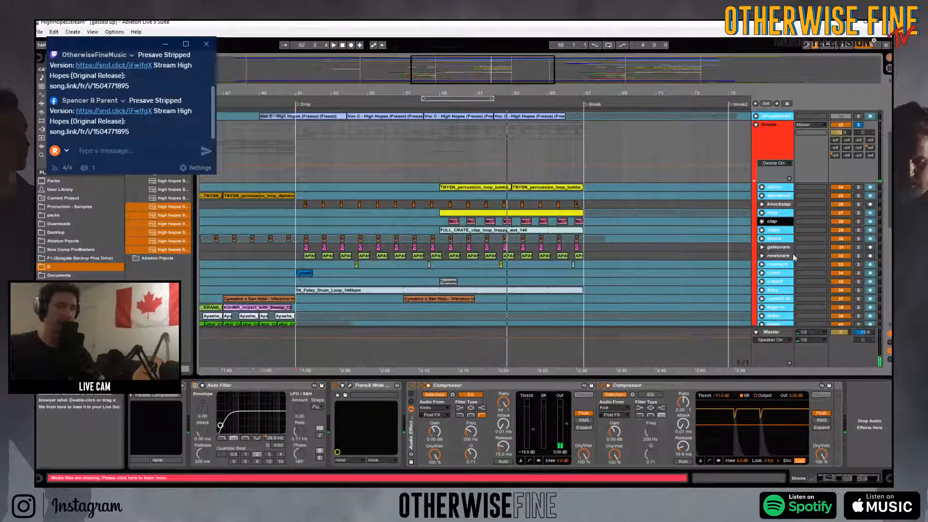
left_click(762, 255)
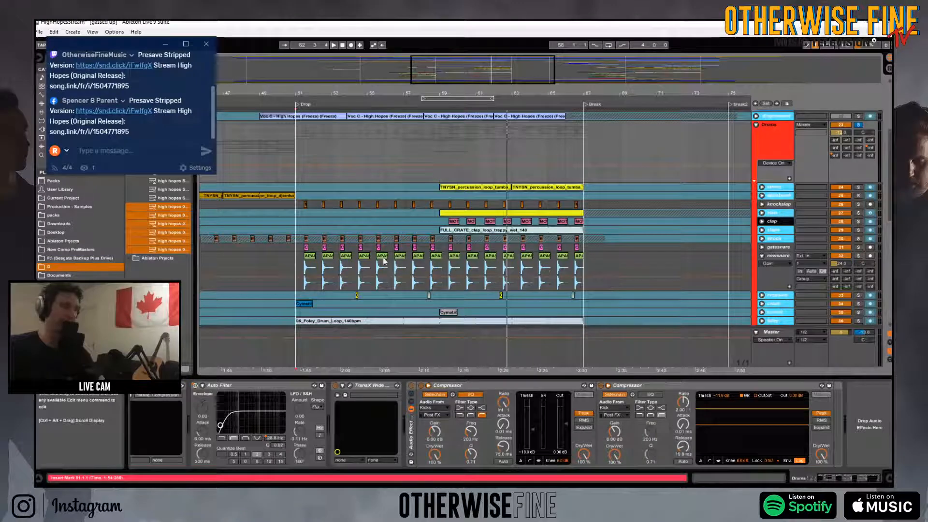
left_click(296, 264)
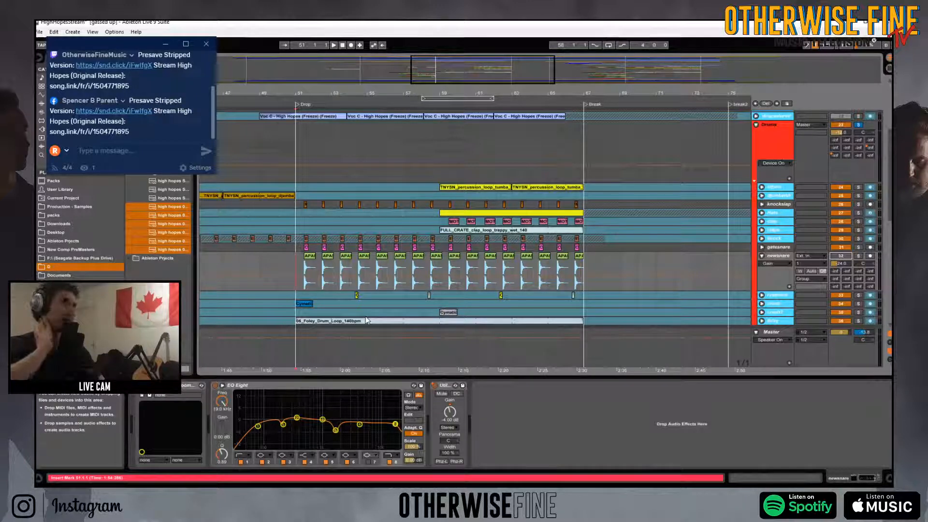
key("space")
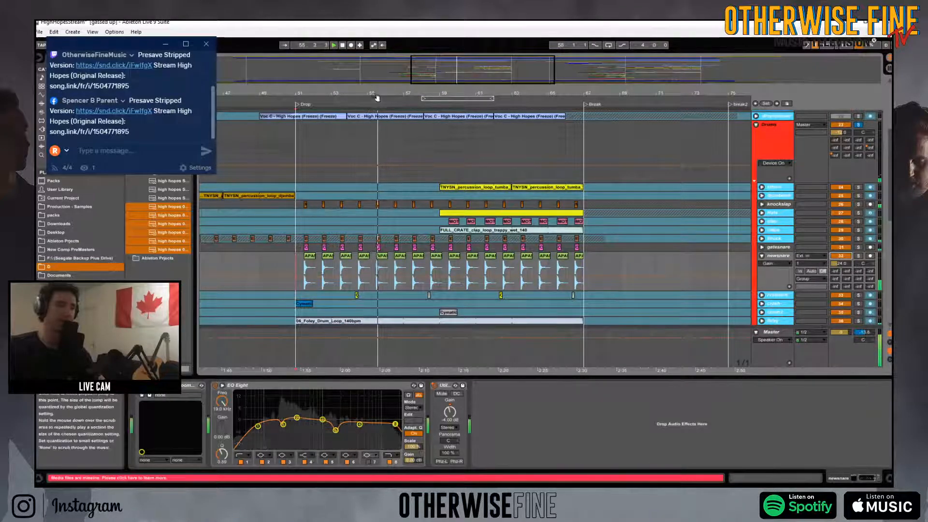
- Zoom out to both drops, play the drums from bar 91, and toggle the newsnare track's activator to compare the sound
left_click_drag(296, 94, 287, 63)
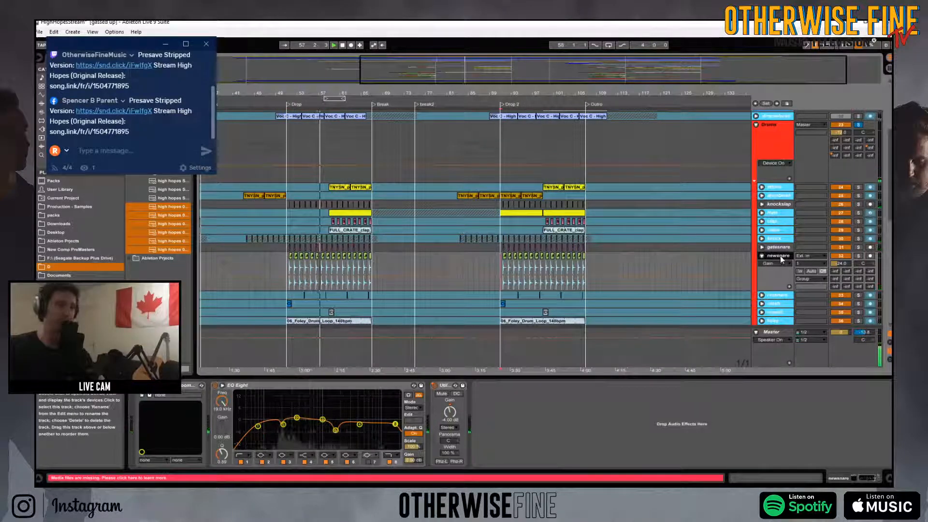
key("space")
key("space")
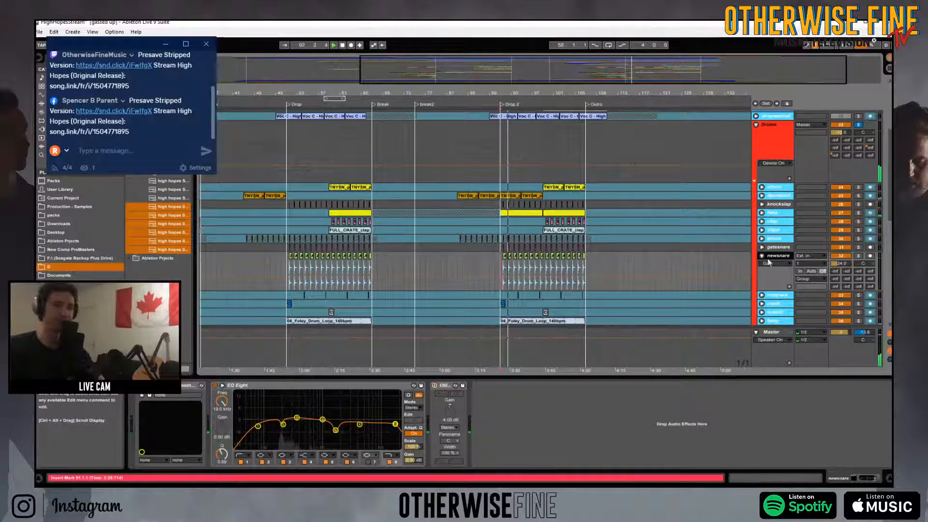
left_click(841, 255)
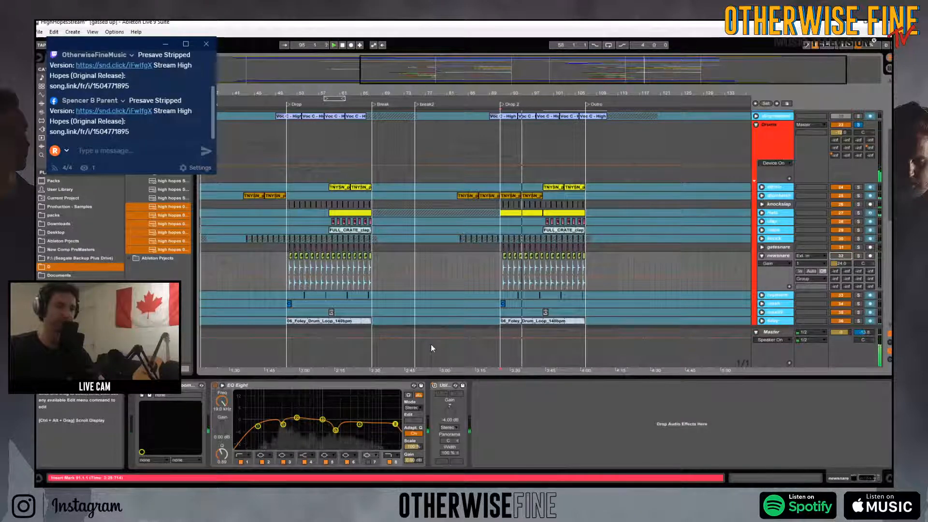
- Toggle the newsnare track's activator, stop playback, and replay the drums from bar 90, just before the second drop
left_click(842, 256)
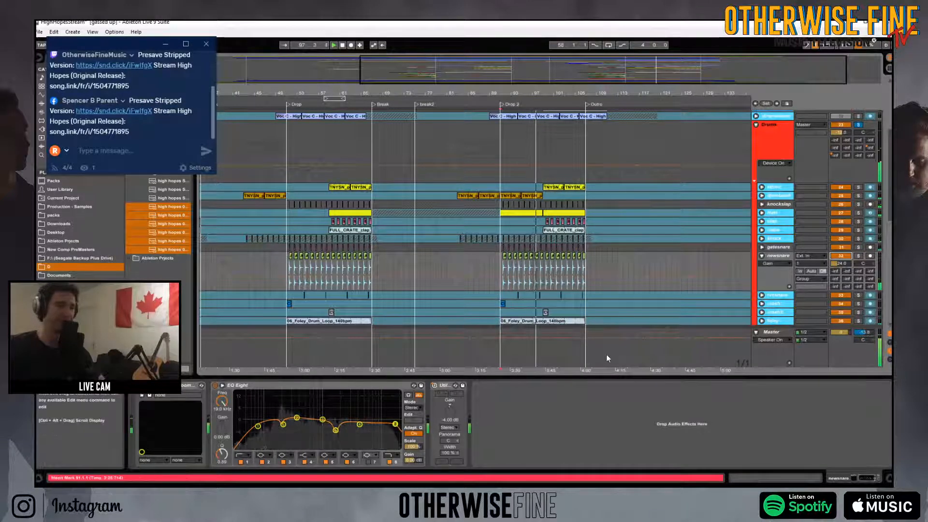
key("space")
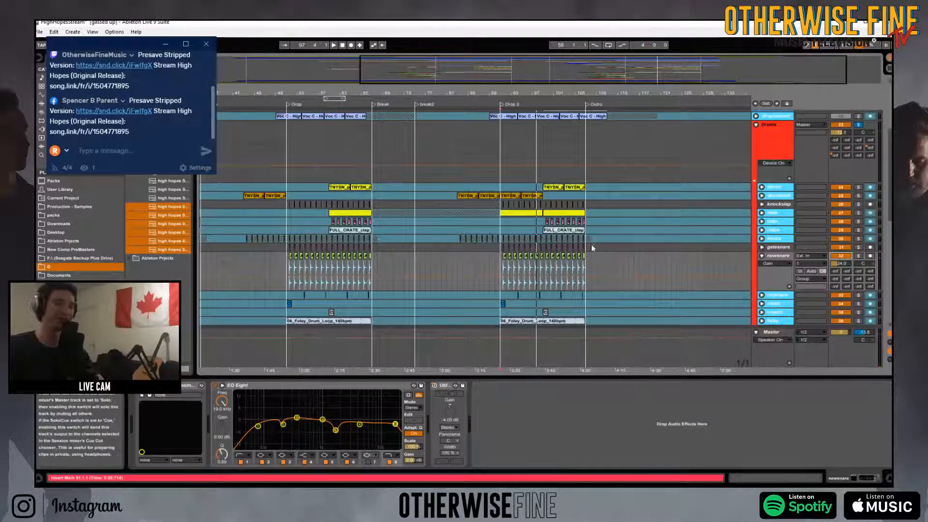
left_click_drag(529, 95, 375, 111)
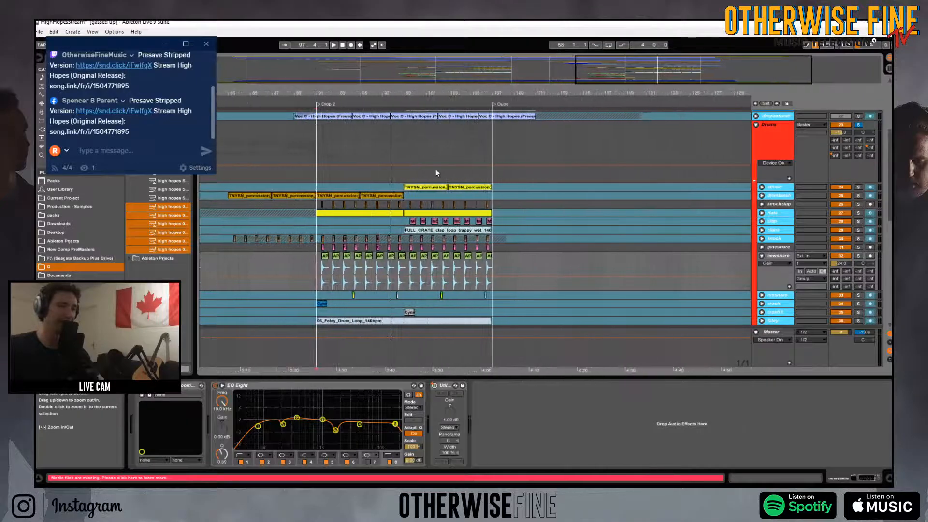
left_click(327, 170)
left_click(306, 140)
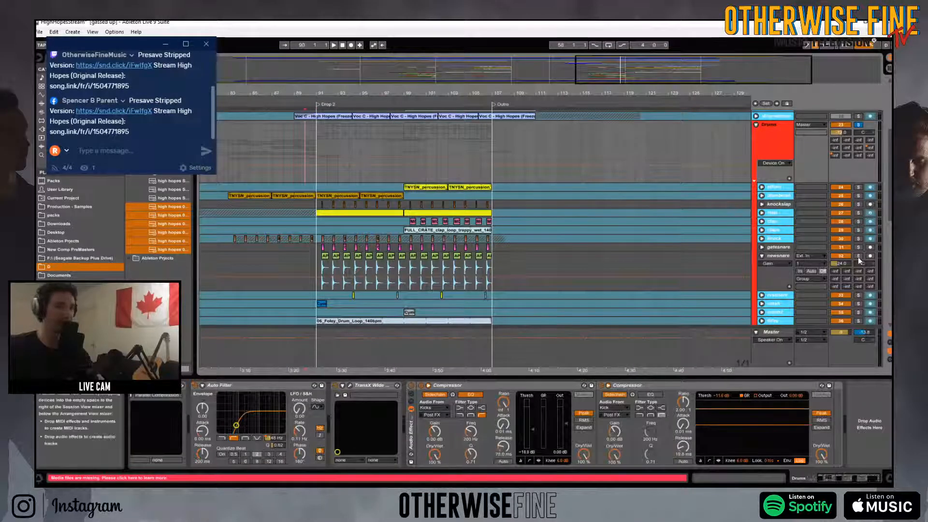
key("space")
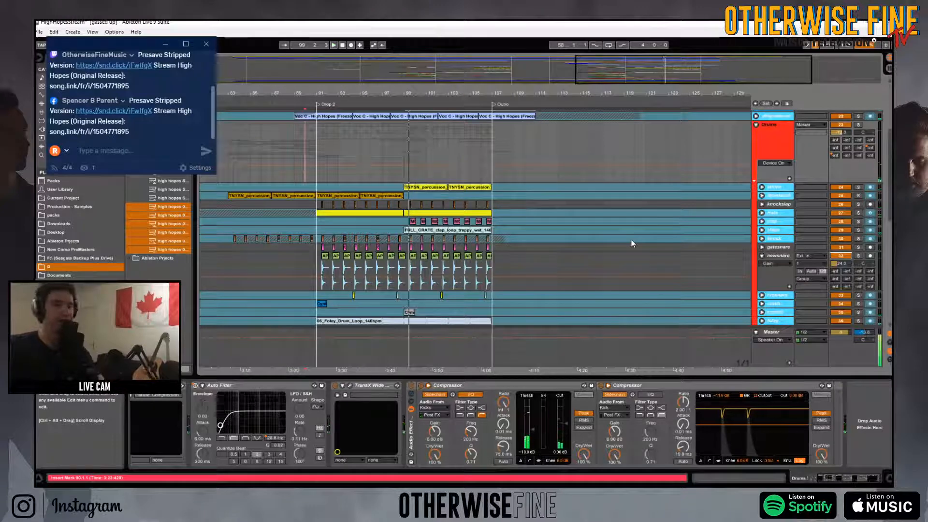
- Stop playback and fold the newsnare track and the Drums group
left_click_drag(367, 94, 562, 90)
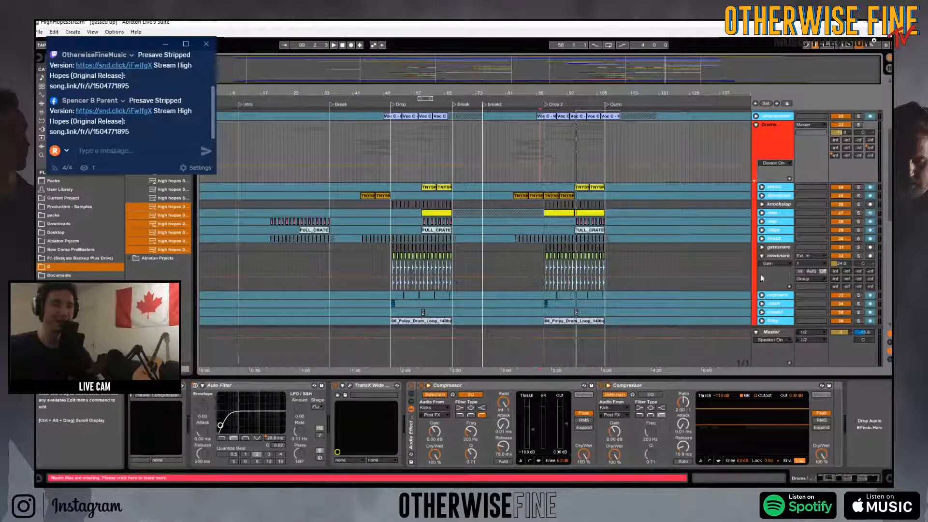
left_click(762, 256)
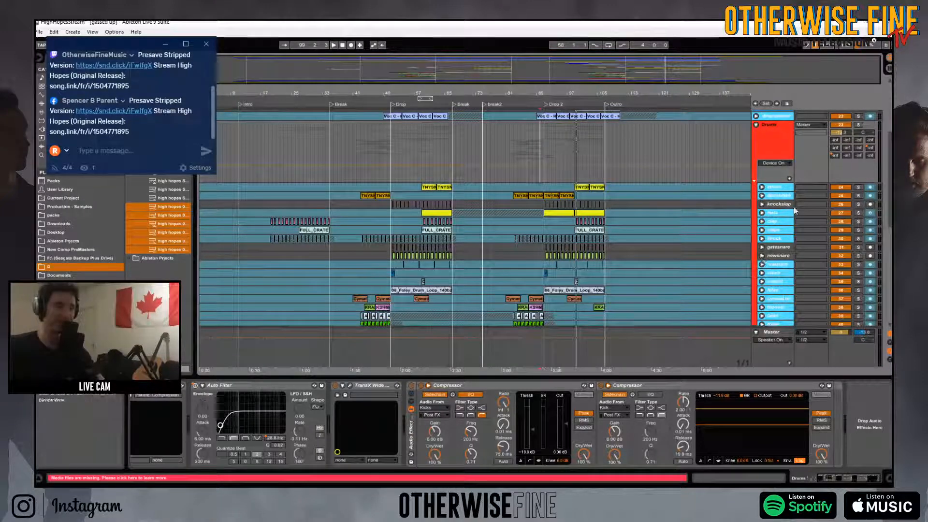
left_click(762, 212)
left_click_drag(556, 93, 507, 83)
left_click(762, 176)
scroll(763, 196, "up", 2)
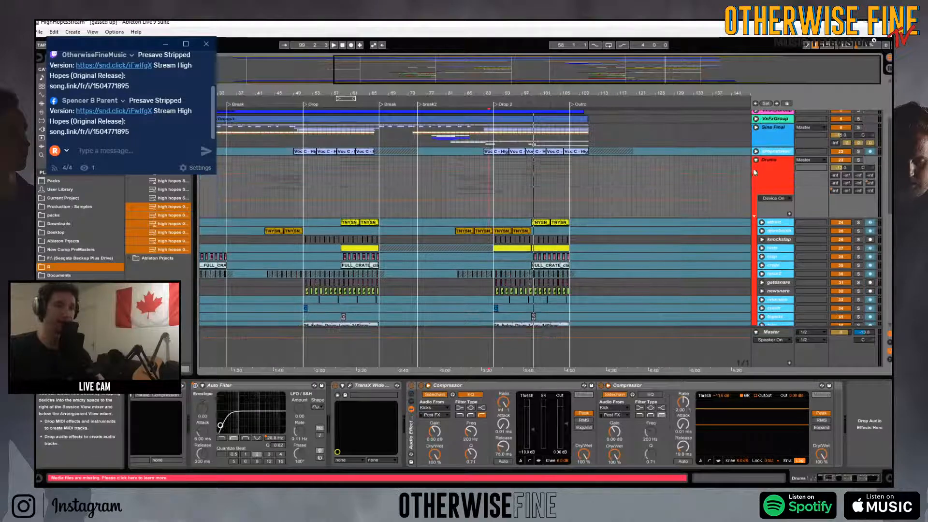
left_click(756, 160)
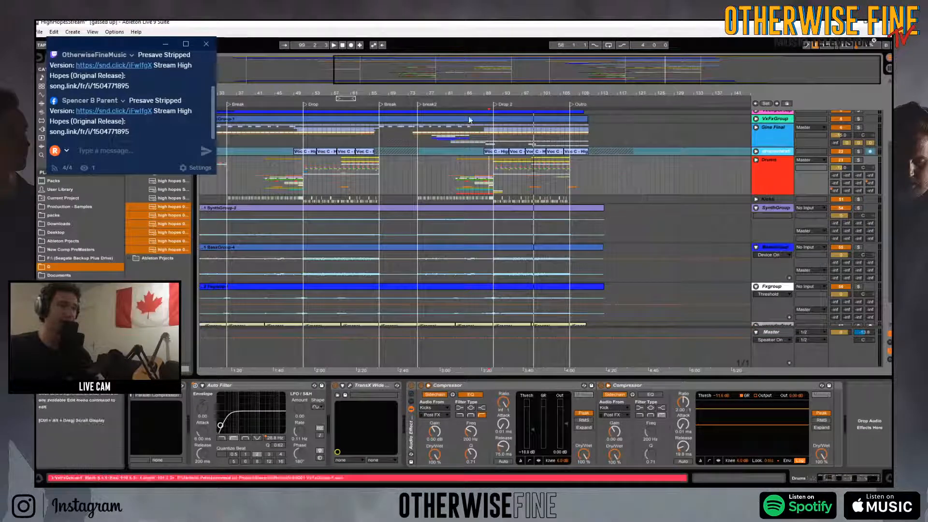
- Fold the Orch Group, Guitar Group, SynthGroup, BassGroup and Fxgroup tracks so the whole arrangement is compact
left_click_drag(476, 98, 520, 94)
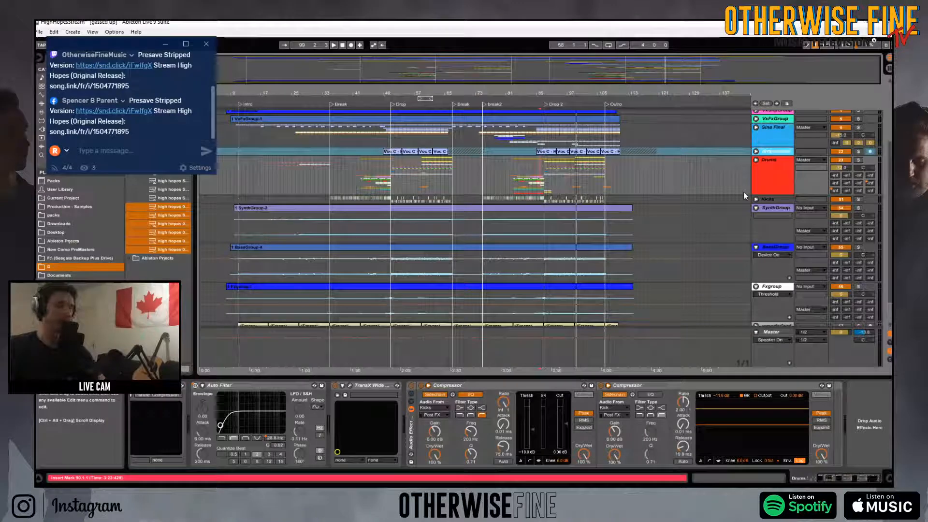
scroll(465, 171, "up", 3)
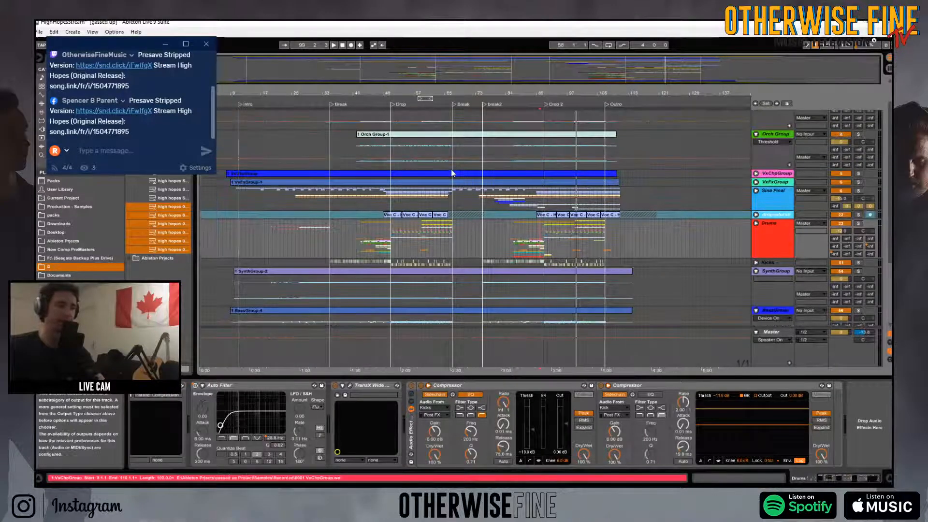
scroll(466, 171, "up", 2)
left_click(756, 162)
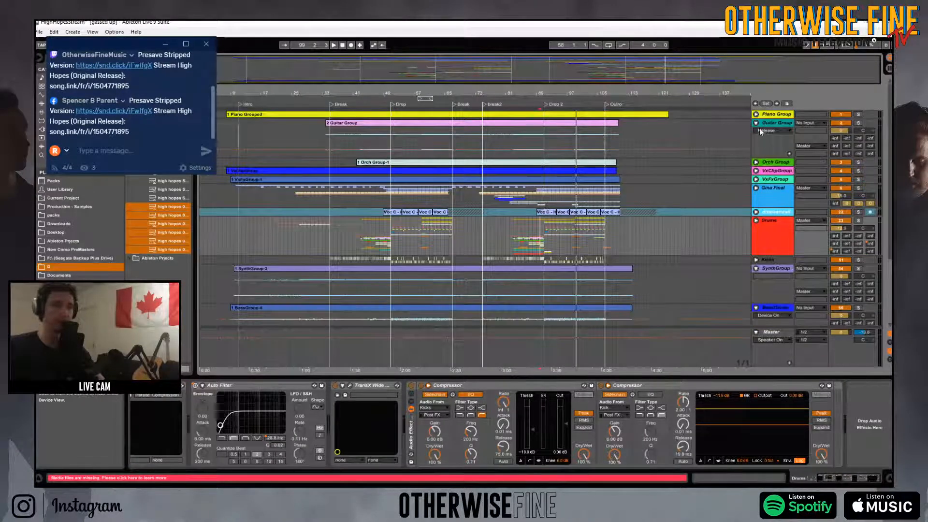
left_click(756, 123)
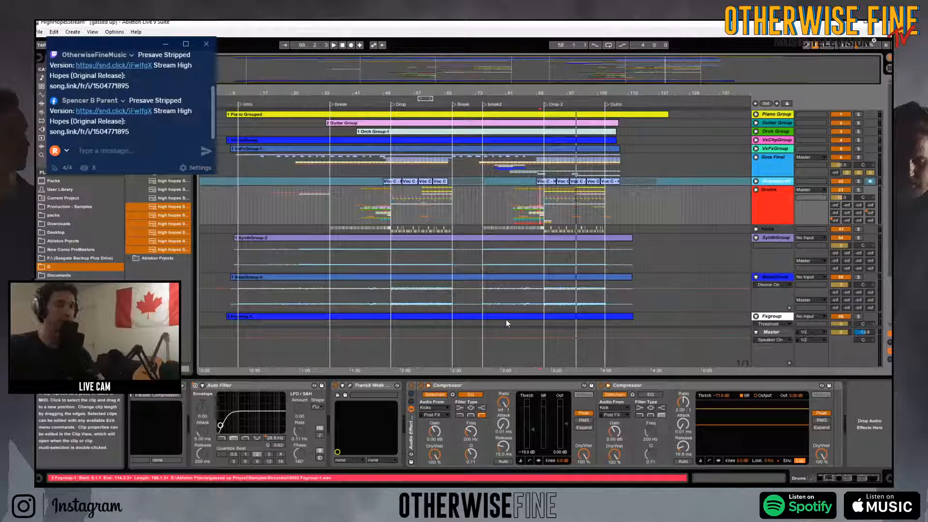
left_click_drag(425, 93, 461, 92)
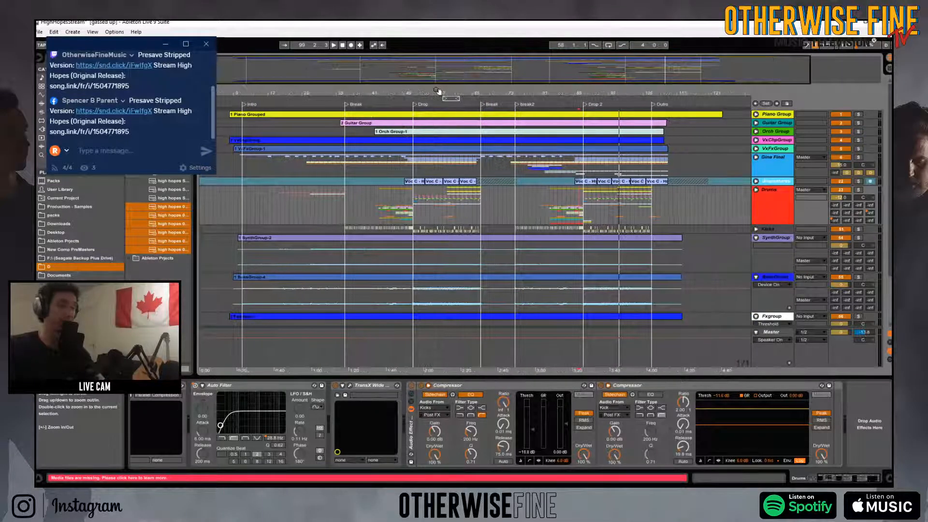
left_click(756, 237)
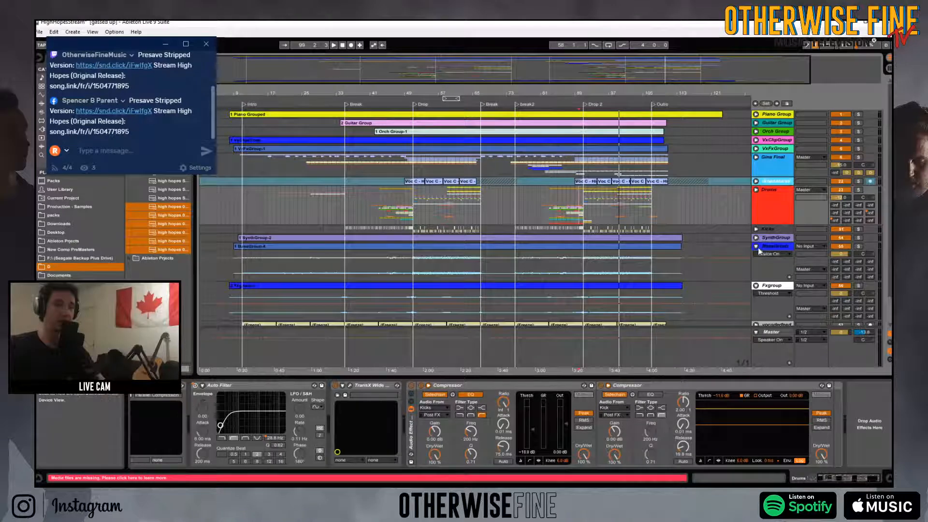
left_click(756, 247)
left_click(756, 256)
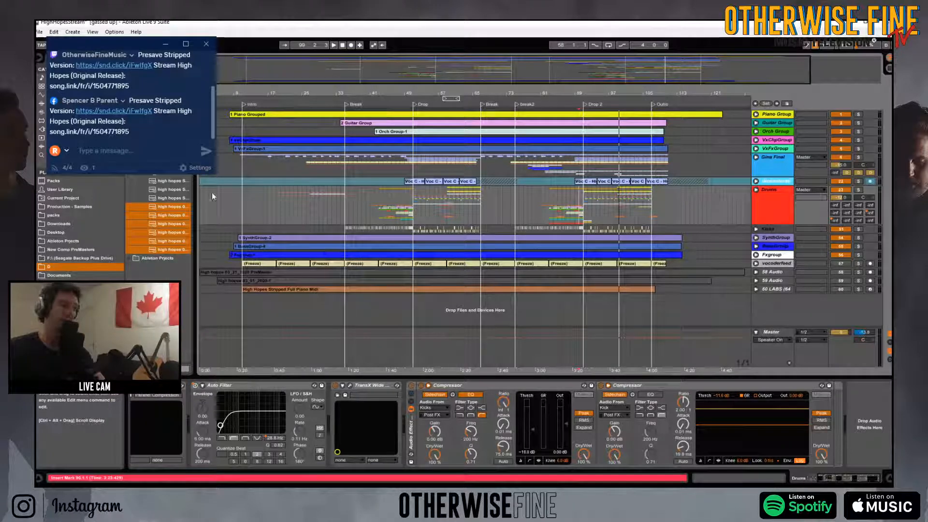
- Play the full arrangement from bar 9, and unfold and refold the main vocal group during playback
left_click(776, 194)
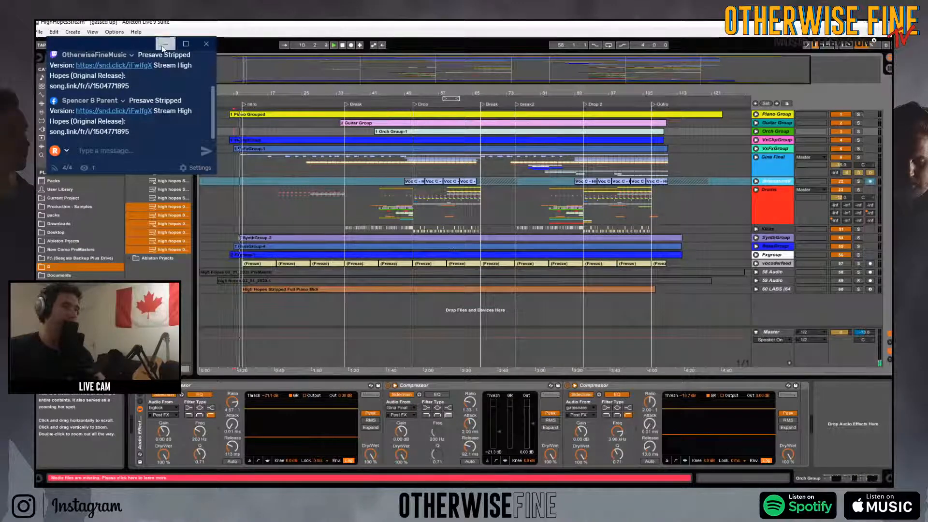
mouse_move(293, 92)
left_mouse_down()
mouse_move(298, 114)
mouse_move(332, 115)
mouse_move(303, 100)
mouse_move(297, 83)
mouse_move(285, 92)
left_mouse_up()
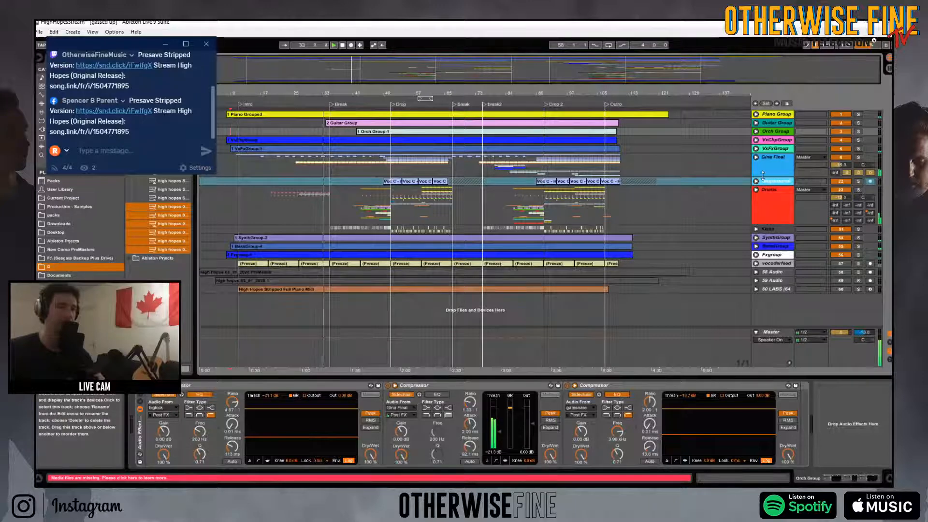
left_click(756, 157)
left_click(755, 236)
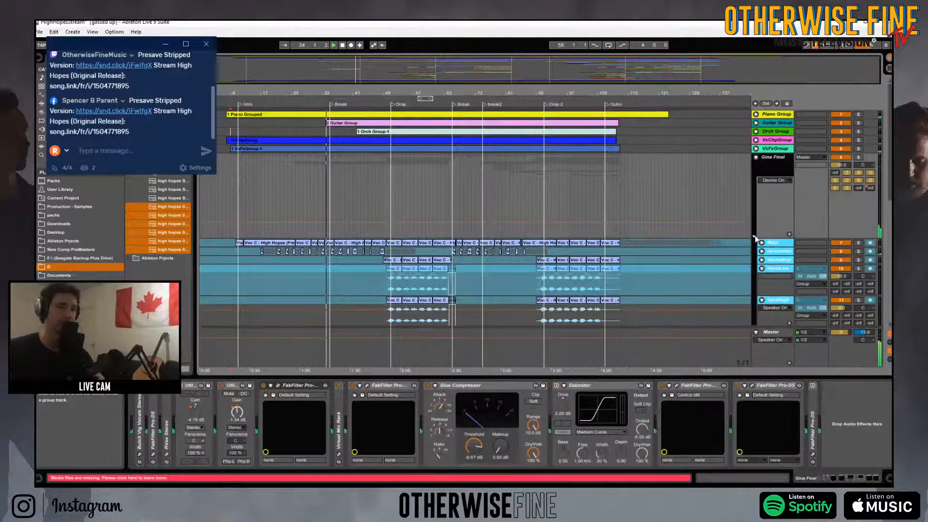
left_click_drag(773, 237, 771, 222)
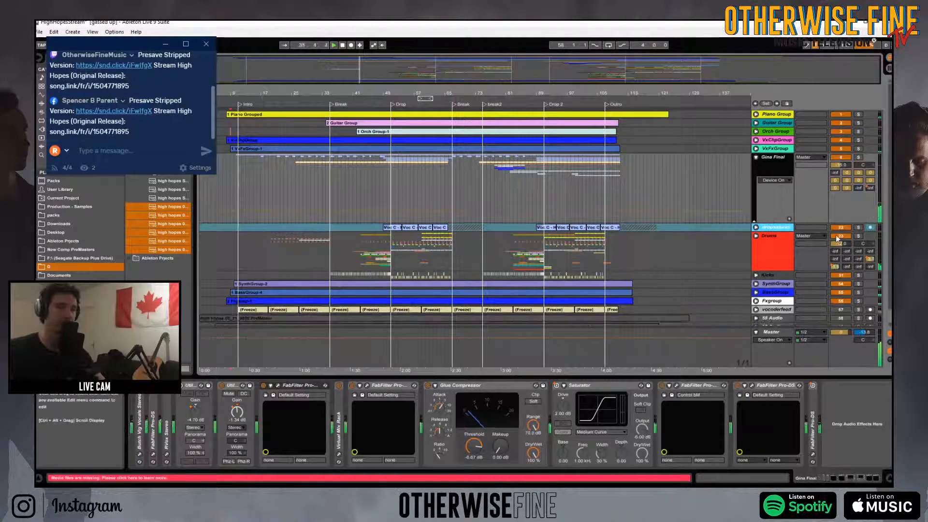
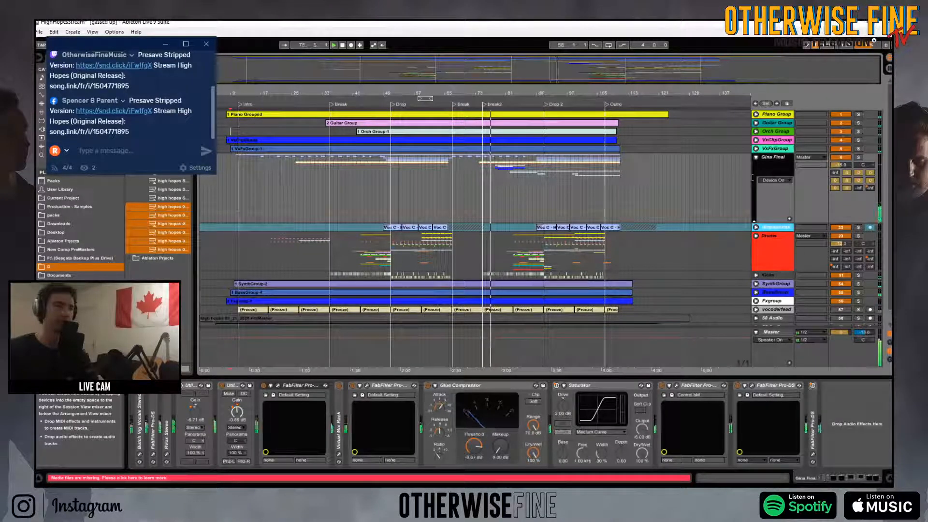
- Follow playback through the second drop, minimise the chat window, and reduce the height of the vocal group's lane
left_click_drag(525, 92, 396, 126)
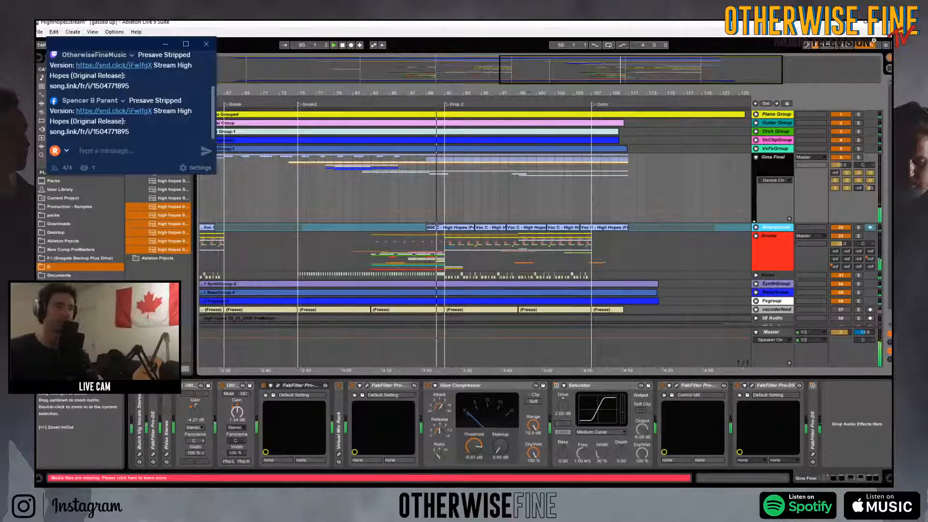
scroll(551, 126, "right", 5)
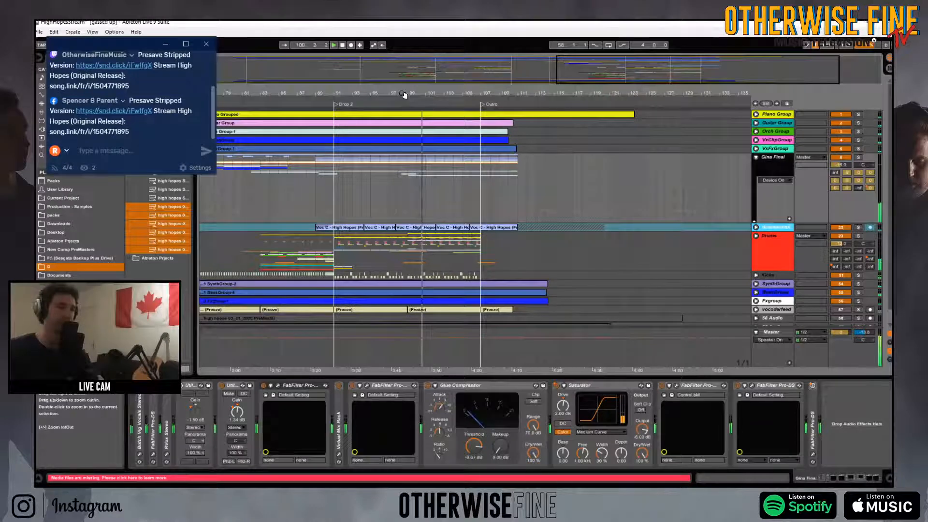
left_click_drag(402, 98, 355, 99)
left_click_drag(537, 93, 537, 88)
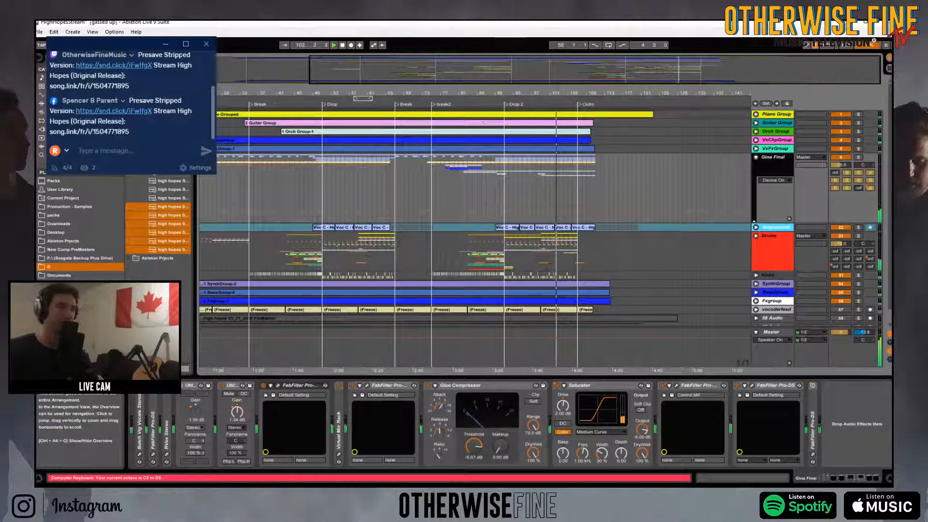
left_click(165, 44)
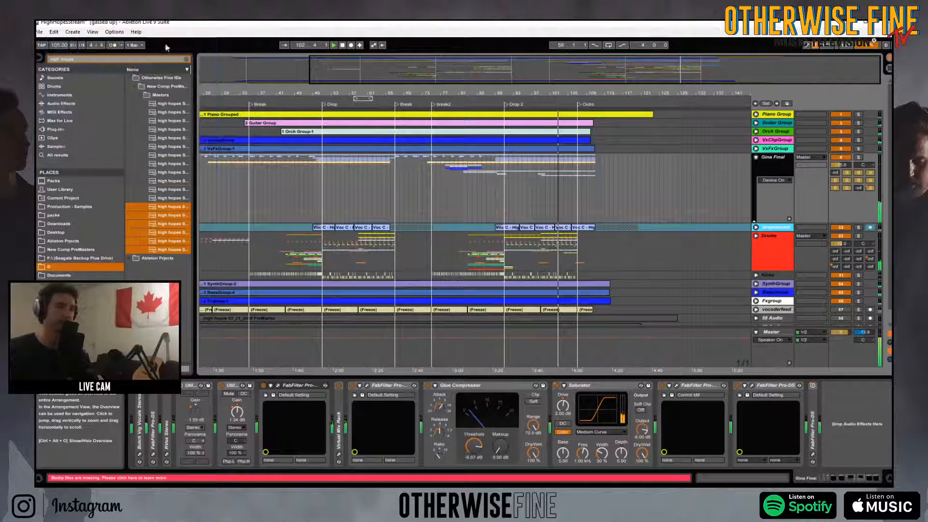
left_click(756, 157)
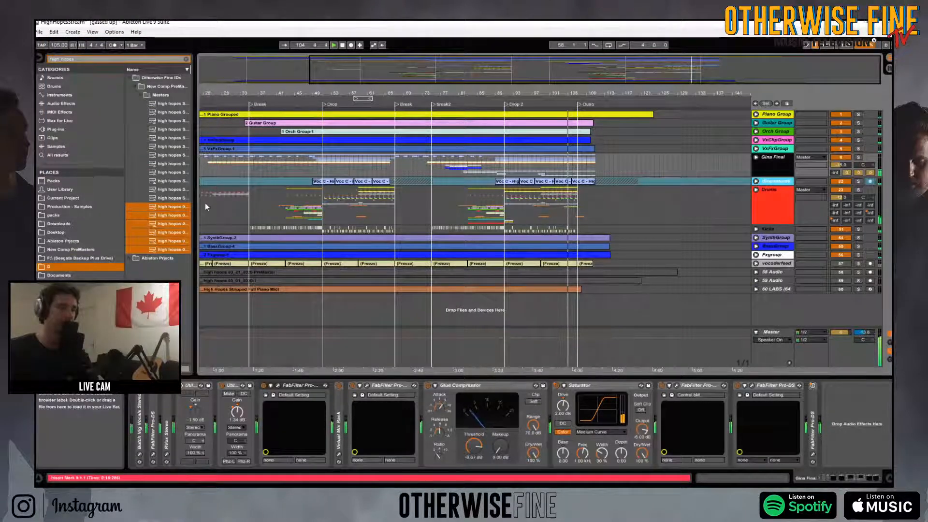
- Widen the browser to read the full names of the high hopes files, and narrow it again
left_click_drag(198, 201, 280, 202)
left_click_drag(277, 202, 288, 203)
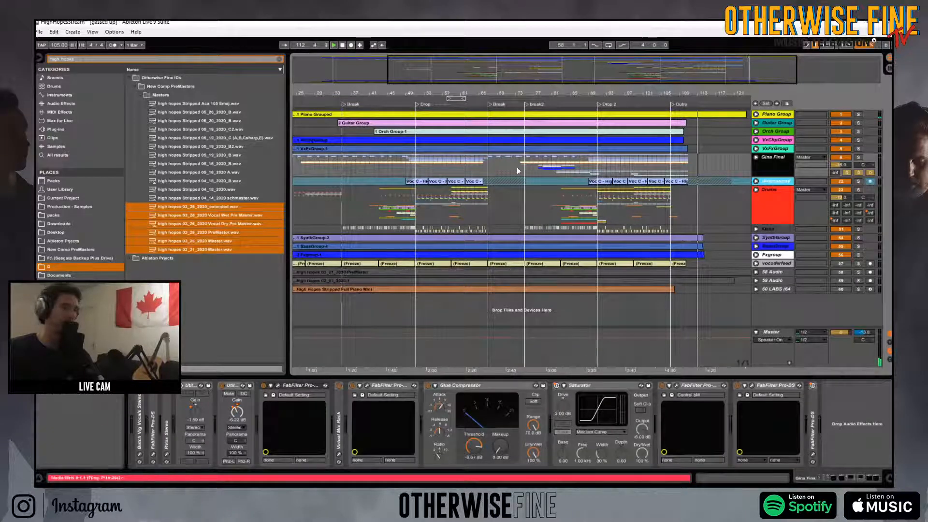
left_click_drag(288, 164, 102, 164)
left_click_drag(143, 92, 247, 90)
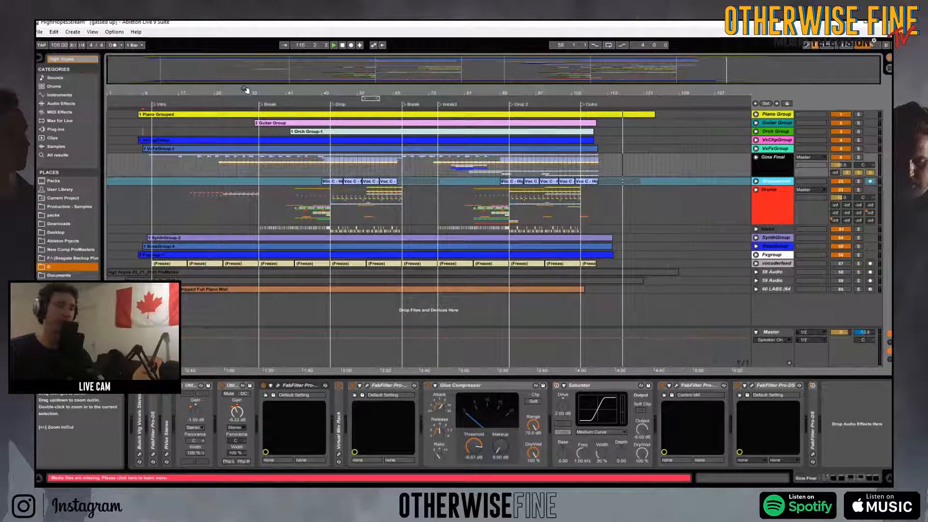
- Switch to the Voicemeeter mixer, bring up the chat window to check it, and minimise the chat
key("alt+Tab")
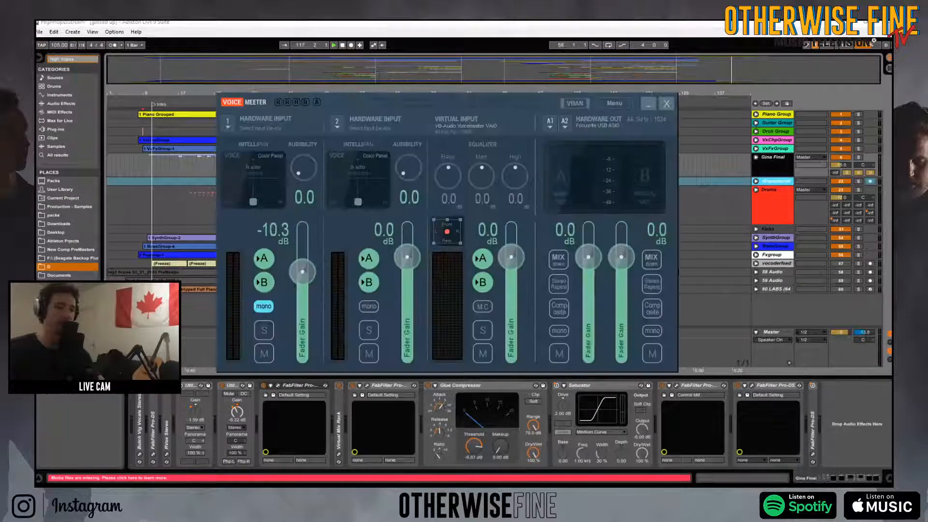
key("alt+Tab")
key("alt+Tab")
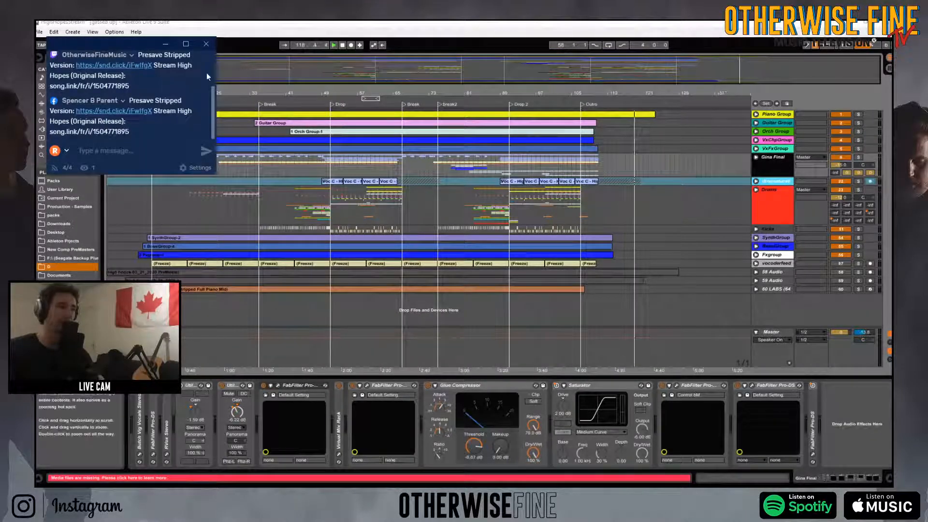
left_click(166, 47)
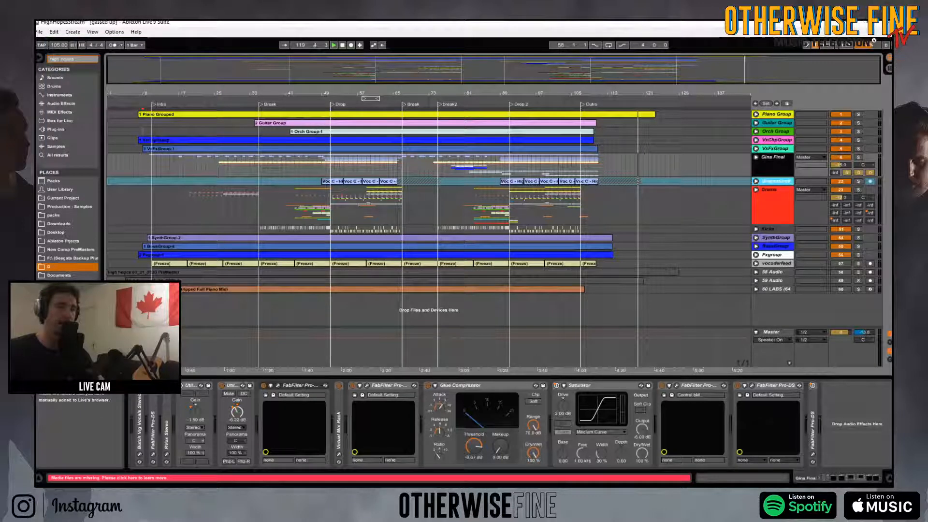
- Bring up the OBS window
left_click(316, 94)
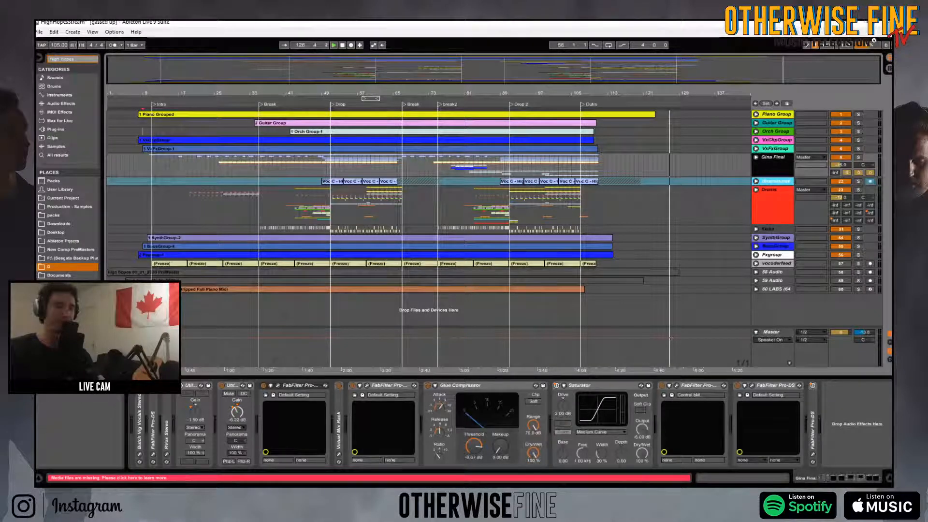
mouse_move(596, 486)
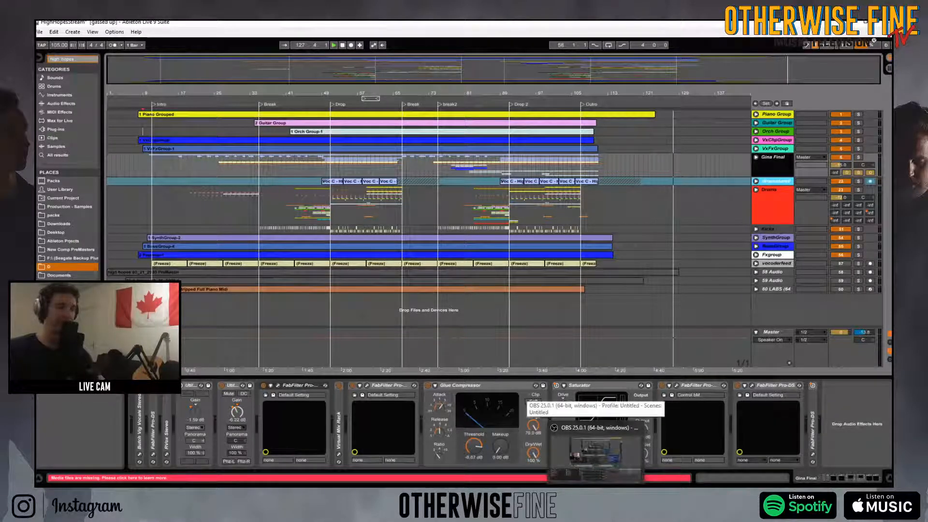